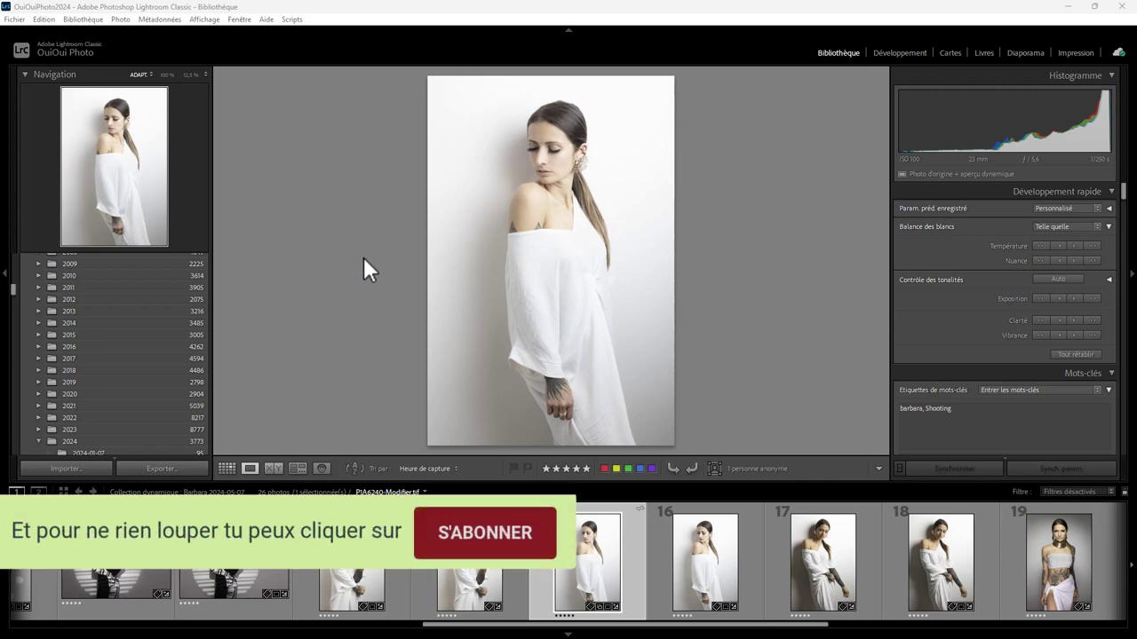
- Check which image formats the full Export dialog offers, then cancel without exporting
{"action": "right_click", "coordinate": [522, 205]}
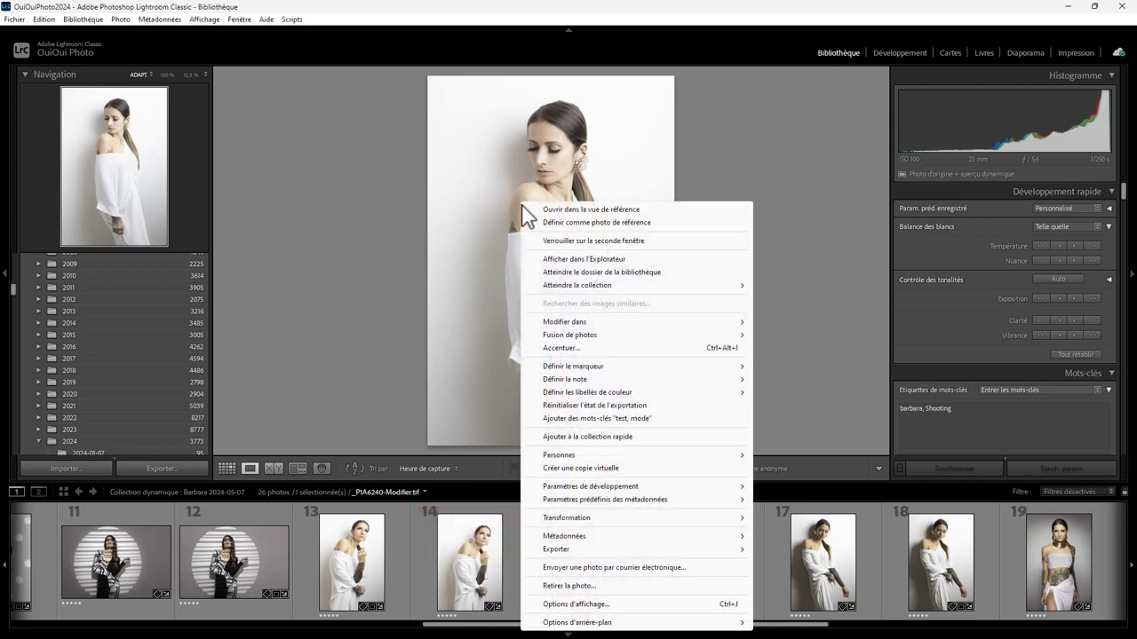
{"action": "mouse_move", "coordinate": [622, 548]}
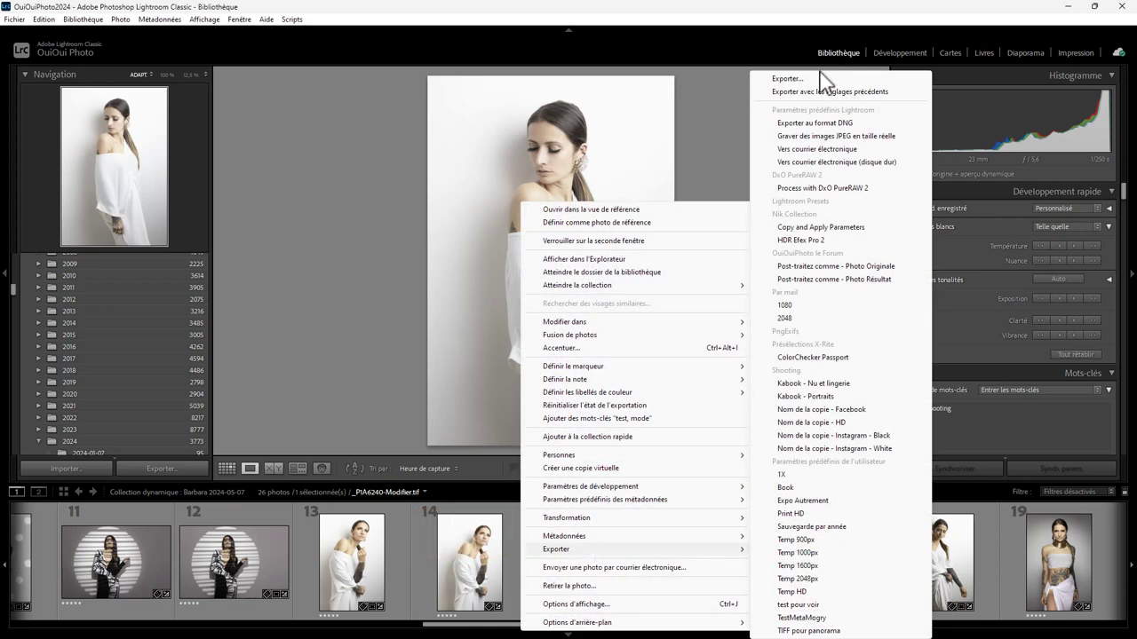
{"action": "left_click", "coordinate": [800, 82]}
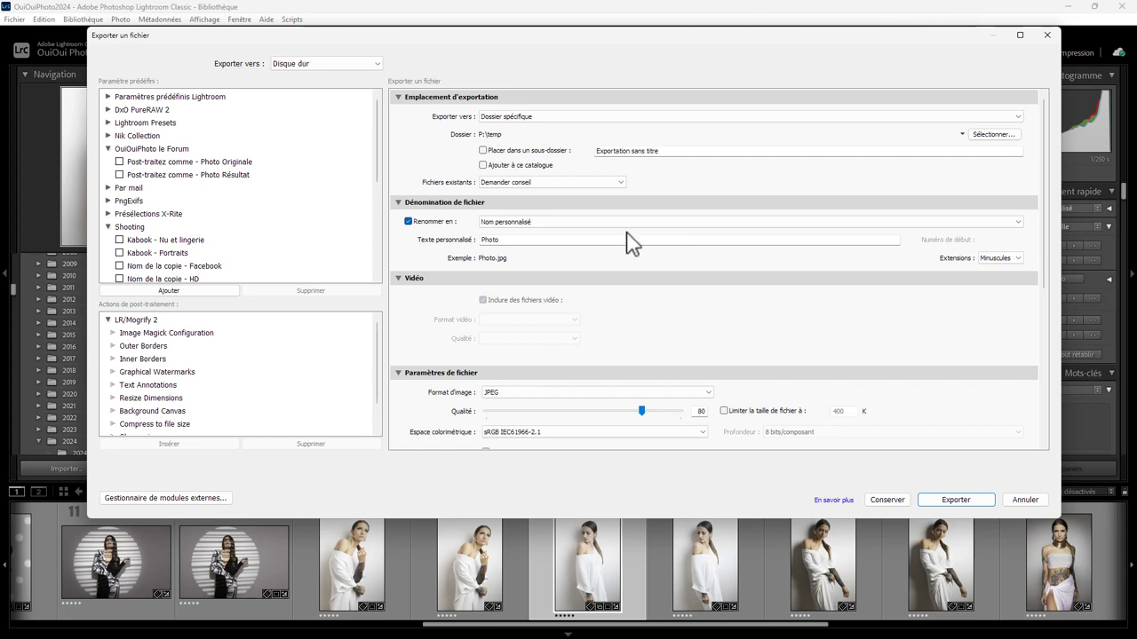
{"action": "left_click", "coordinate": [581, 392]}
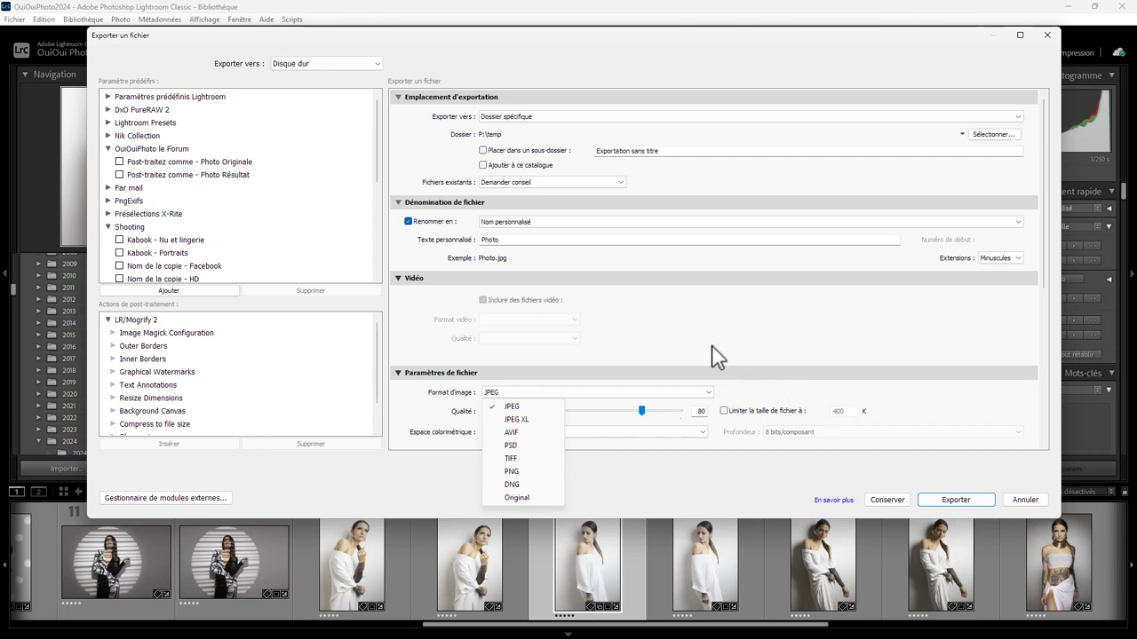
{"action": "left_click", "coordinate": [1026, 499]}
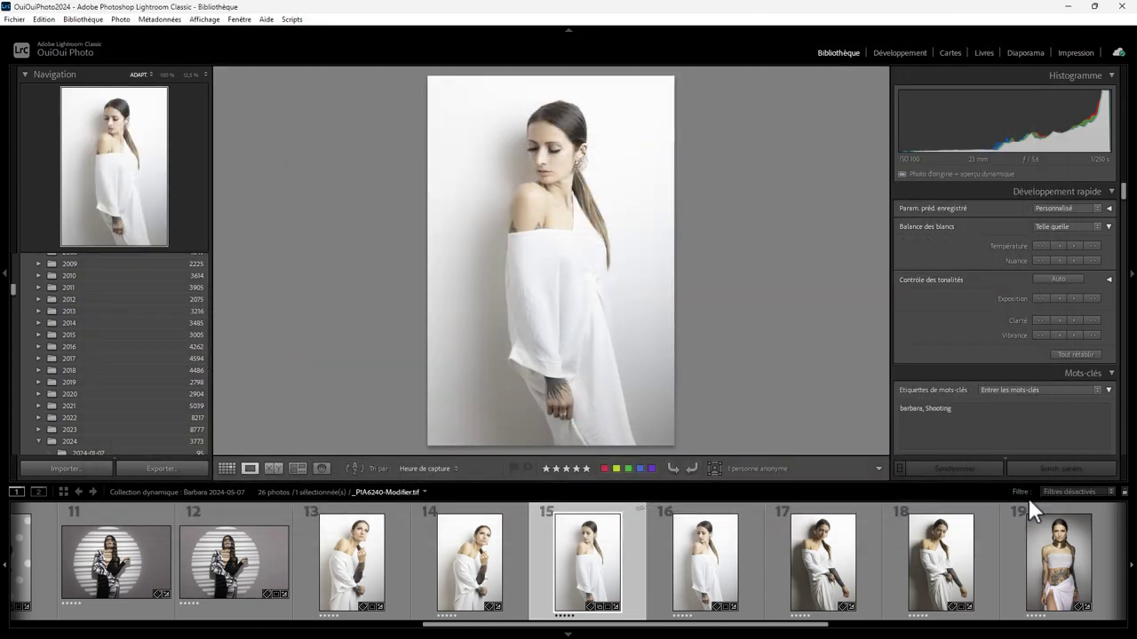
- Look at Photoshop's recent files and launch options in the Start menu, then return to Lightroom
{"action": "right_click", "coordinate": [553, 195]}
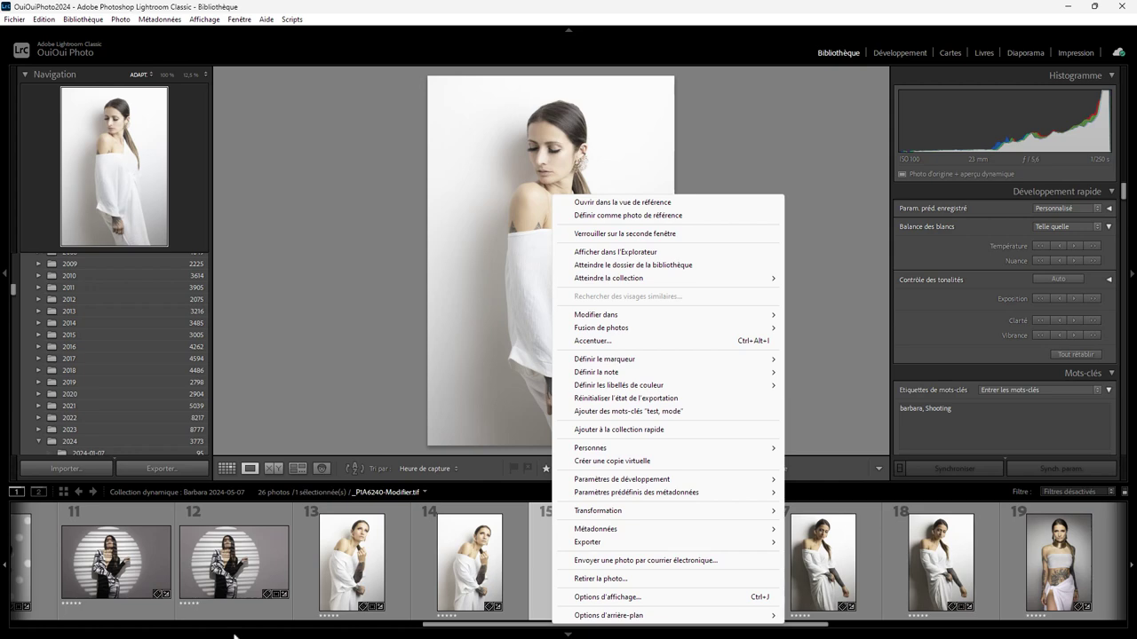
{"action": "key", "text": "Escape"}
{"action": "key", "text": "super"}
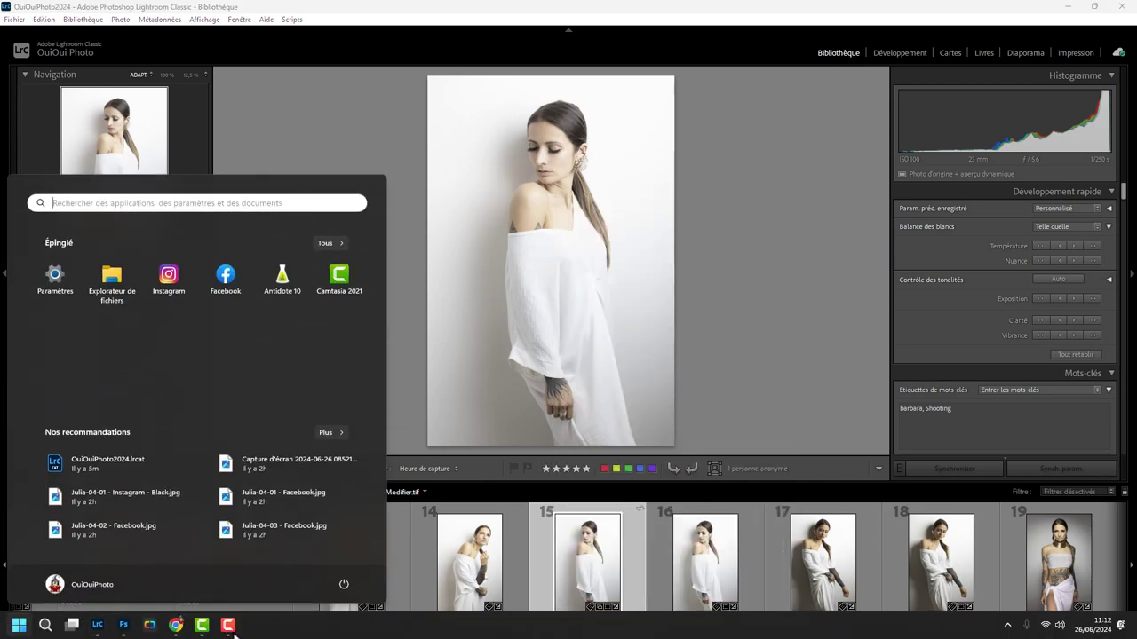
{"action": "right_click", "coordinate": [123, 624]}
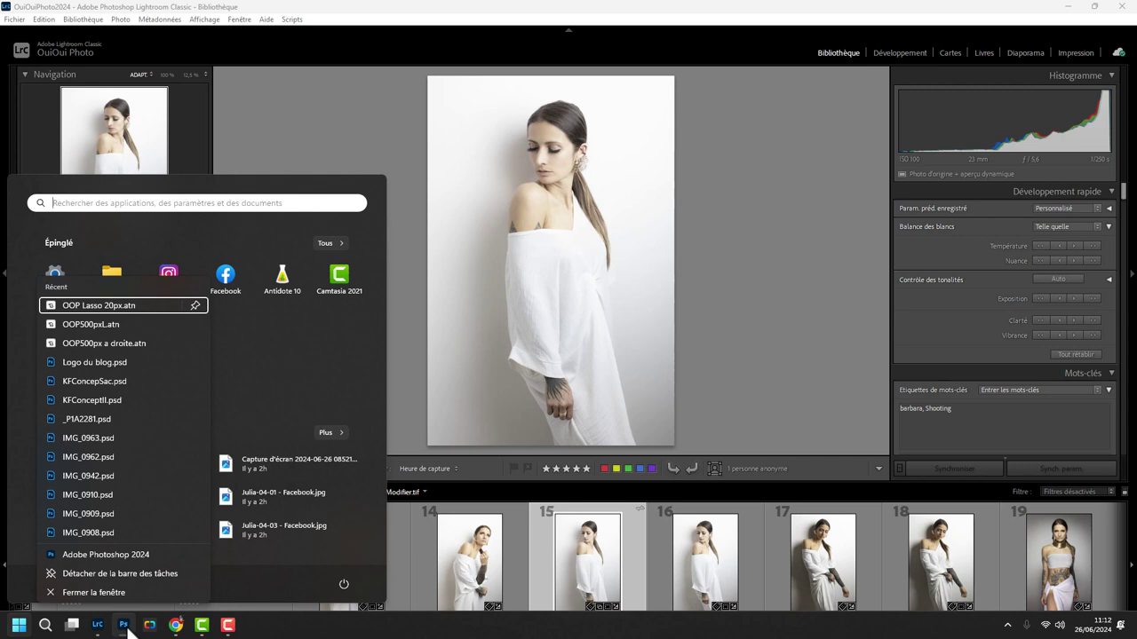
{"action": "right_click", "coordinate": [124, 555]}
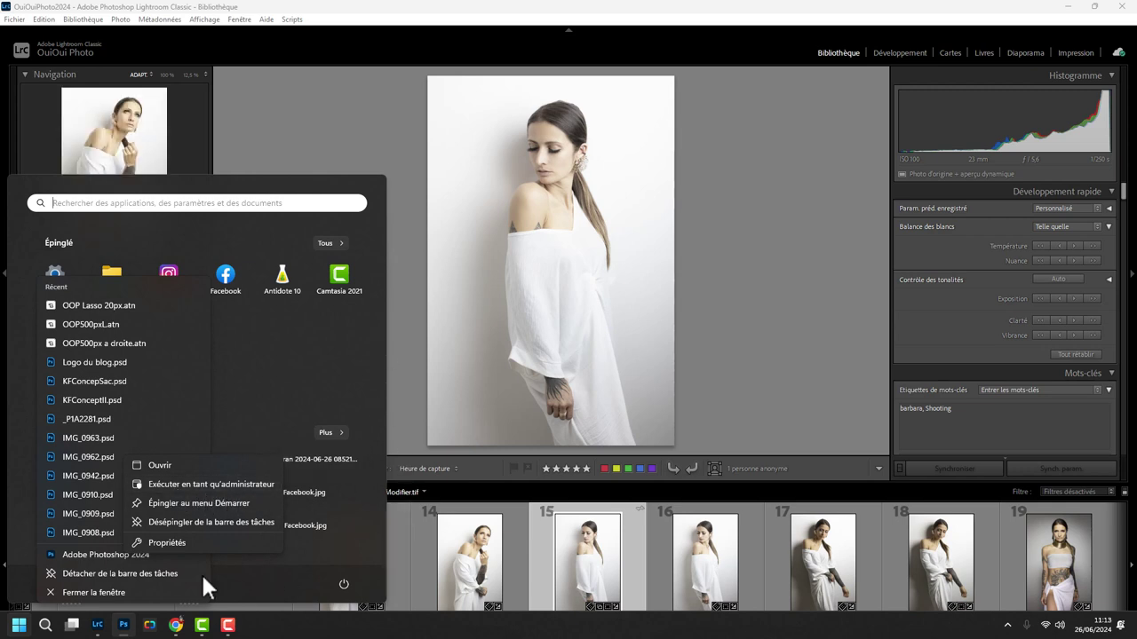
{"action": "left_click", "coordinate": [790, 277]}
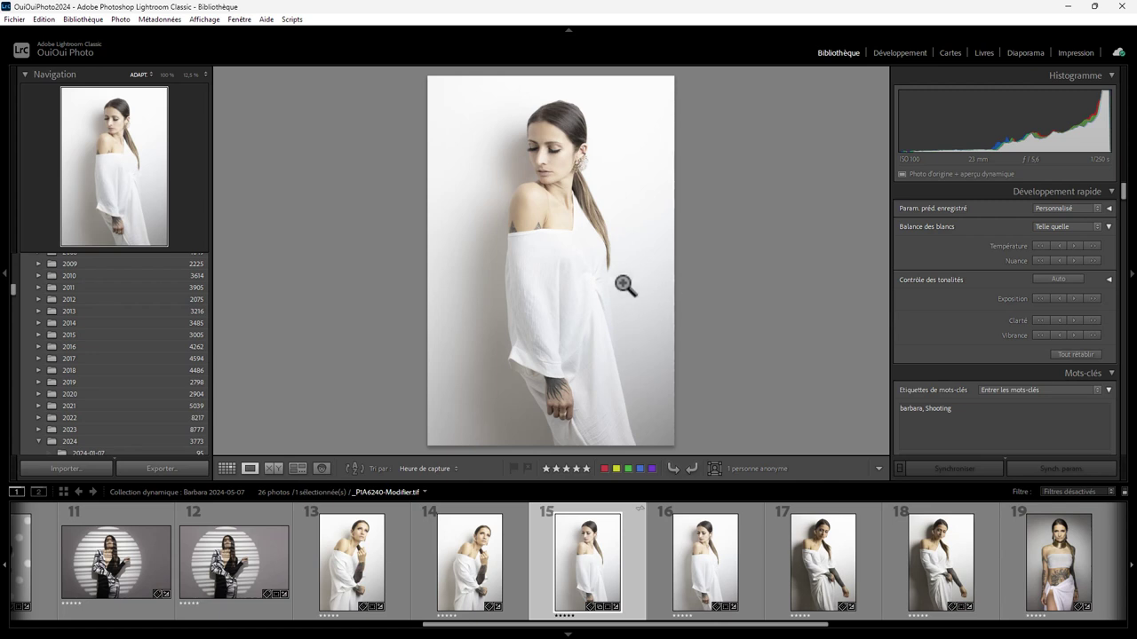
- Export the portrait with the Temp 2048px preset, overwriting the existing Photo.jpg
{"action": "right_click", "coordinate": [551, 214]}
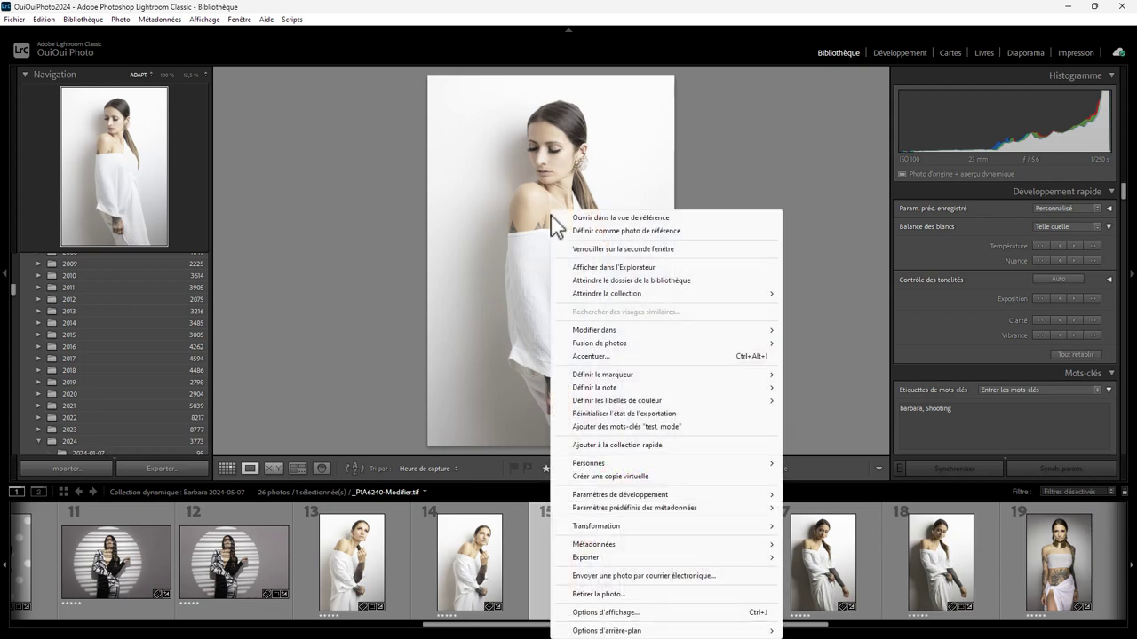
{"action": "mouse_move", "coordinate": [586, 557]}
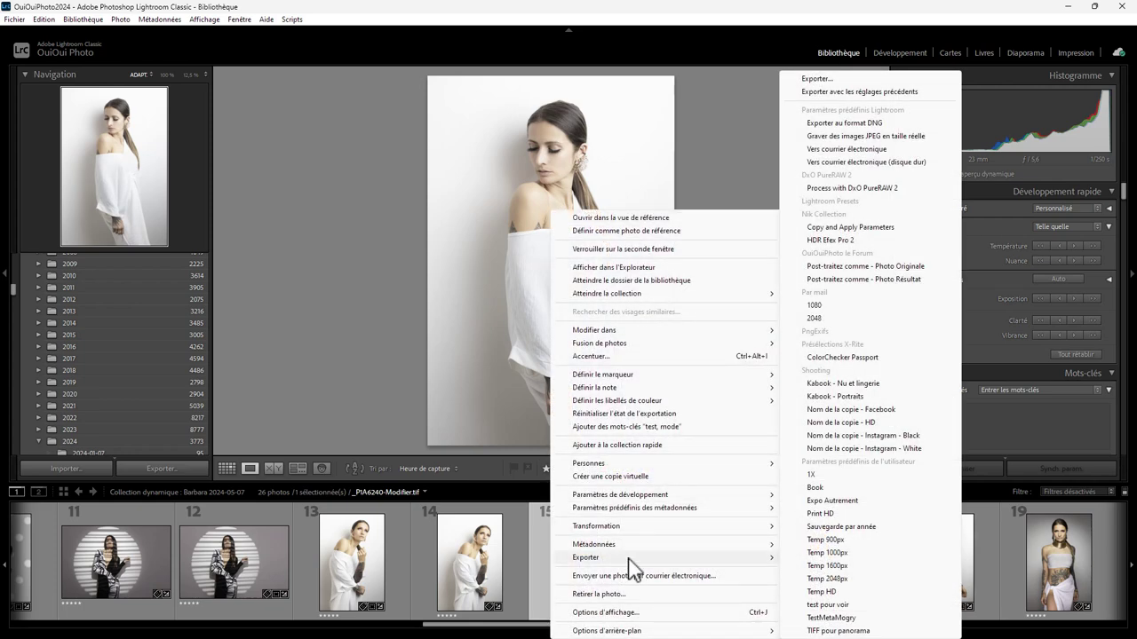
{"action": "left_click", "coordinate": [846, 579]}
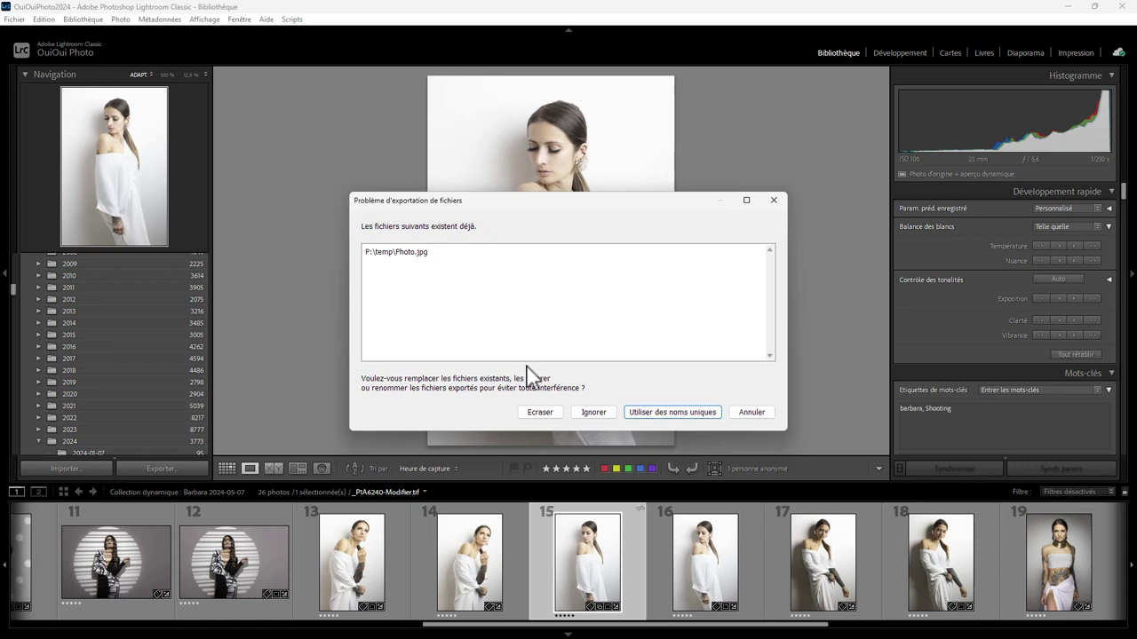
{"action": "left_click", "coordinate": [542, 413]}
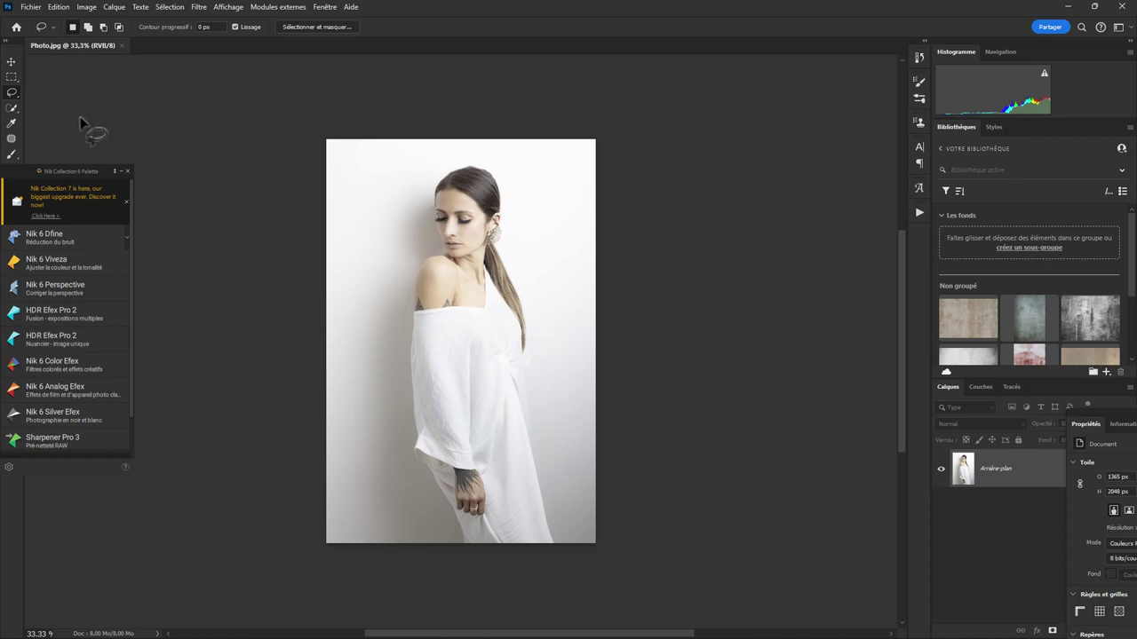
- Review the Save As format list, leave it on JPEG, and cancel
{"action": "left_click", "coordinate": [32, 8]}
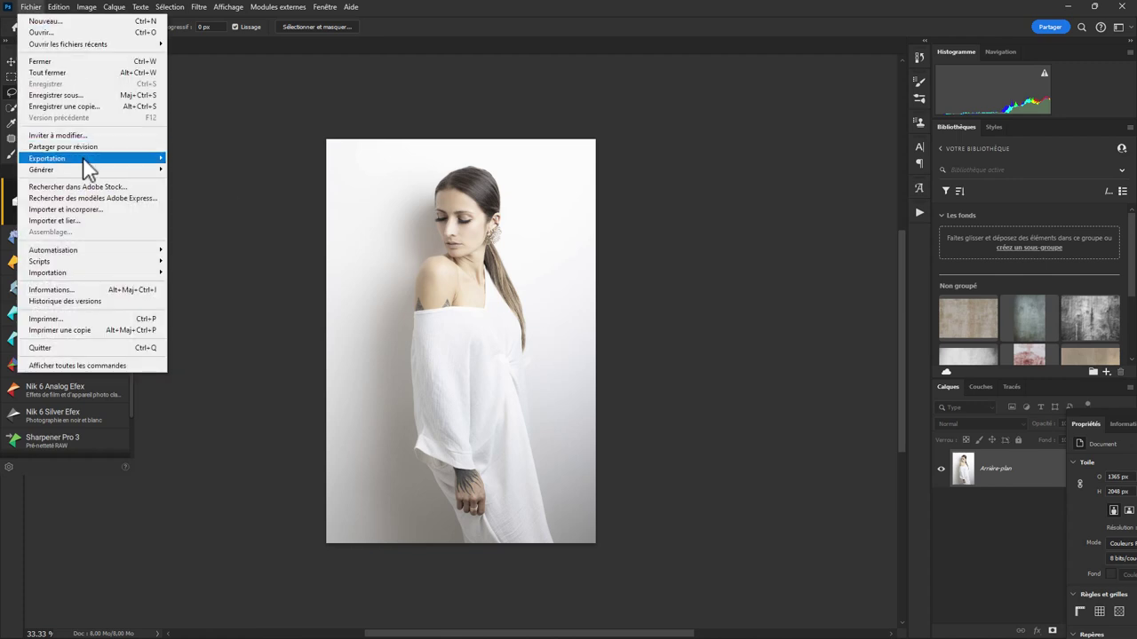
{"action": "mouse_move", "coordinate": [53, 158]}
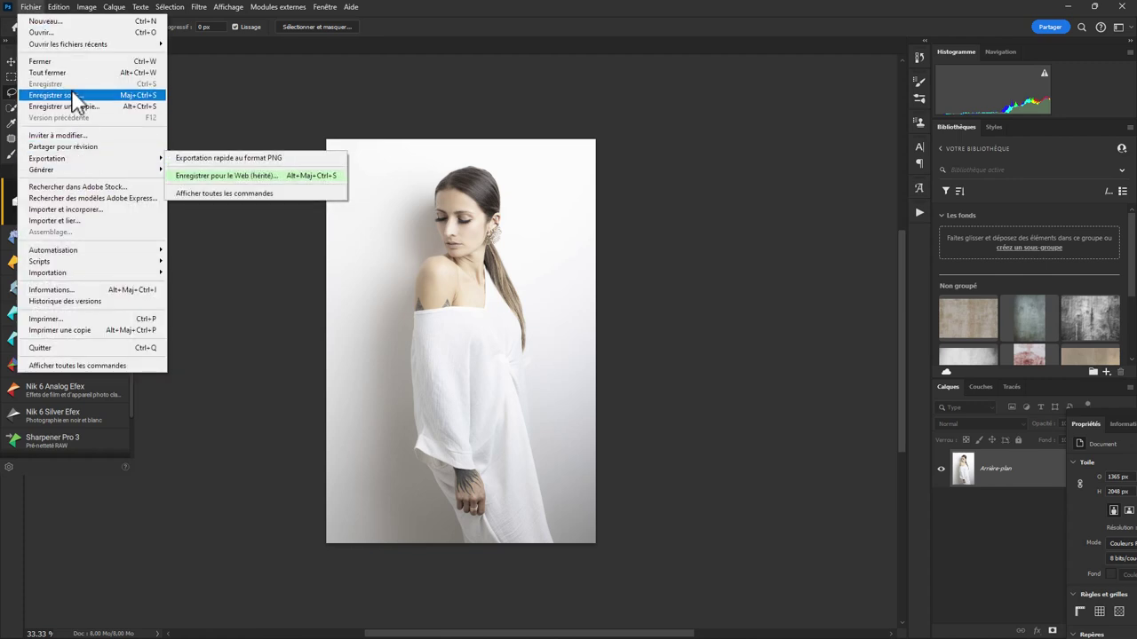
{"action": "left_click", "coordinate": [73, 96]}
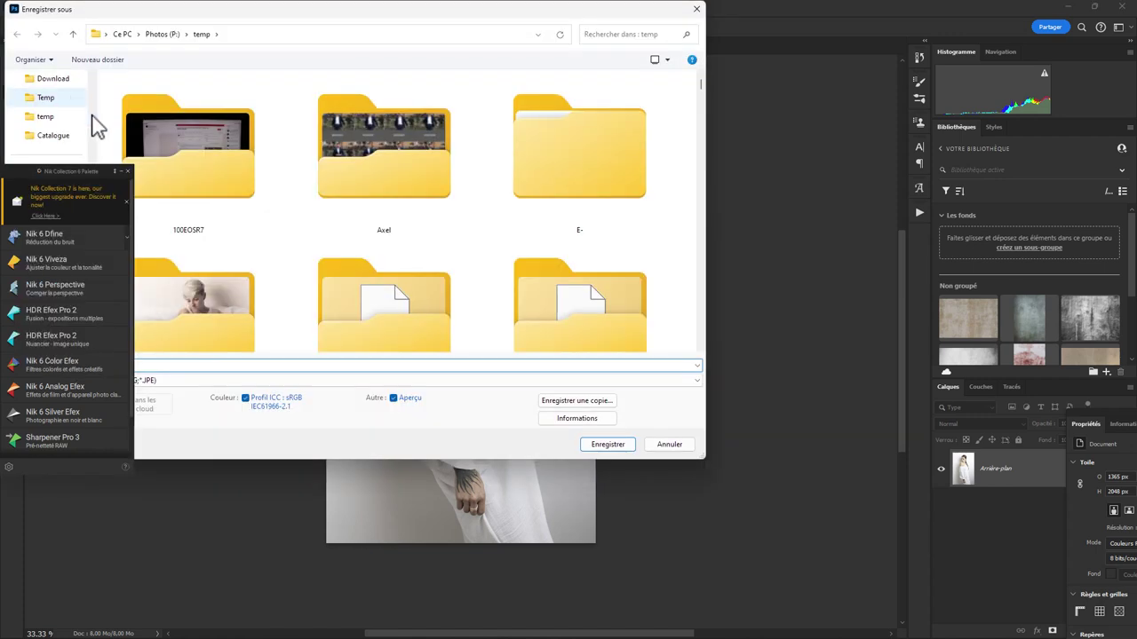
{"action": "left_click", "coordinate": [127, 173]}
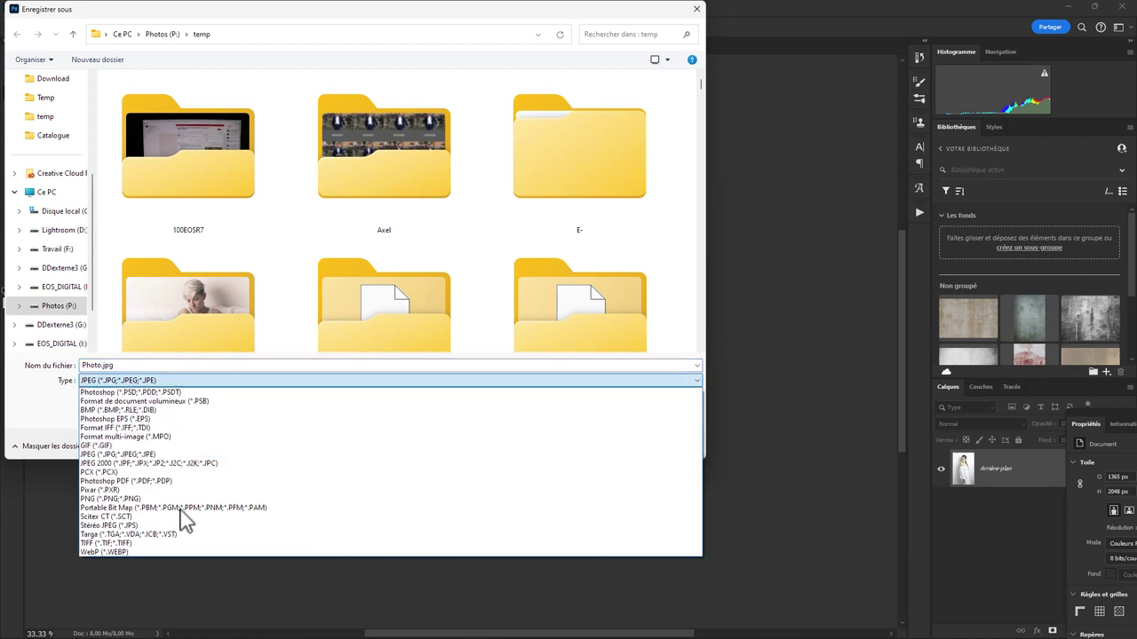
{"action": "left_click", "coordinate": [850, 346]}
{"action": "left_click", "coordinate": [669, 448]}
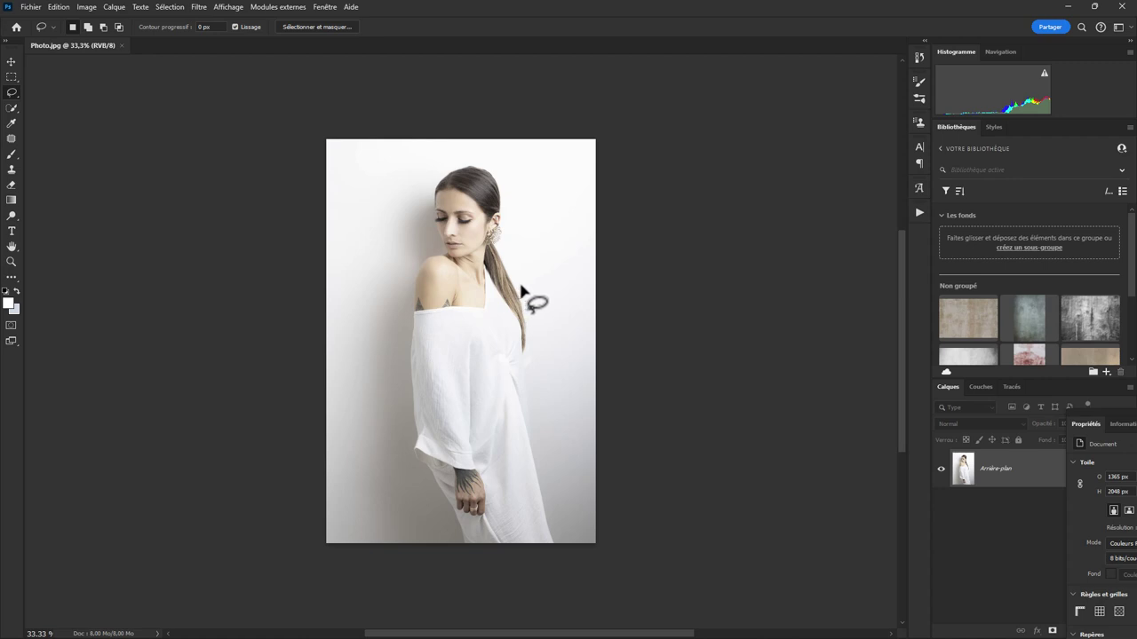
- Convert the image to 16 bits per channel
{"action": "left_click", "coordinate": [85, 8]}
{"action": "mouse_move", "coordinate": [97, 21]}
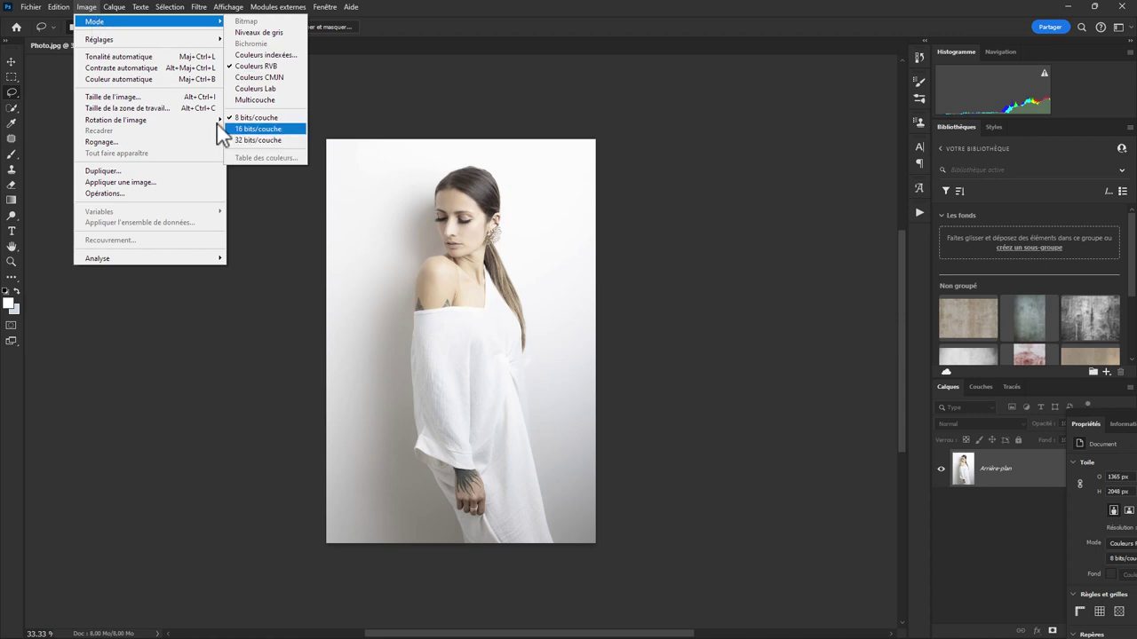
{"action": "left_click", "coordinate": [369, 133]}
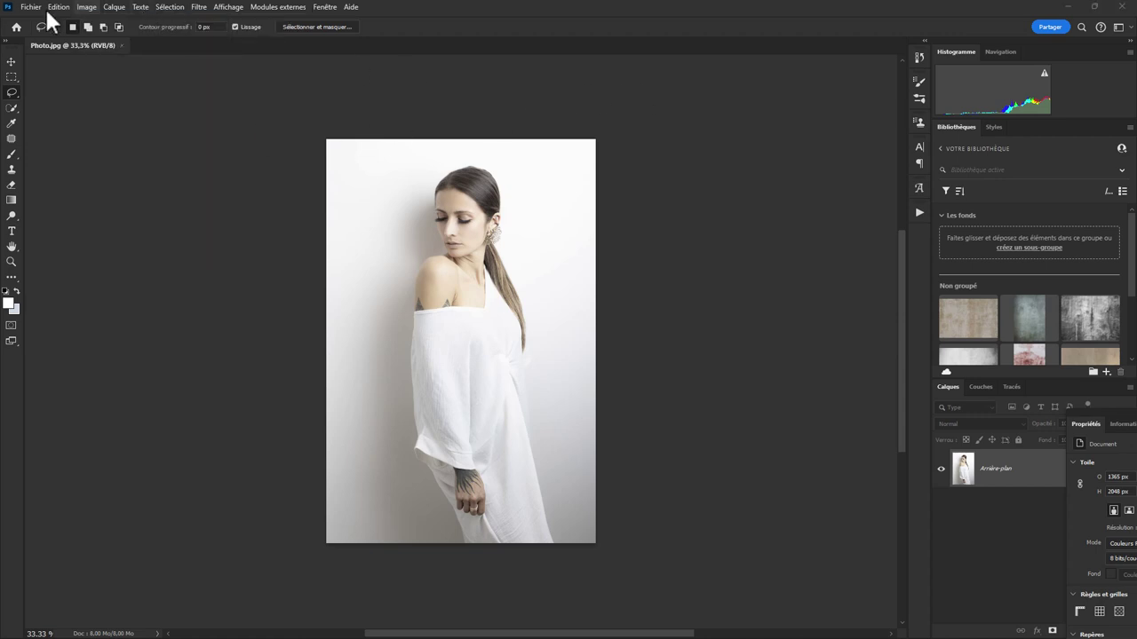
{"action": "left_click", "coordinate": [87, 9]}
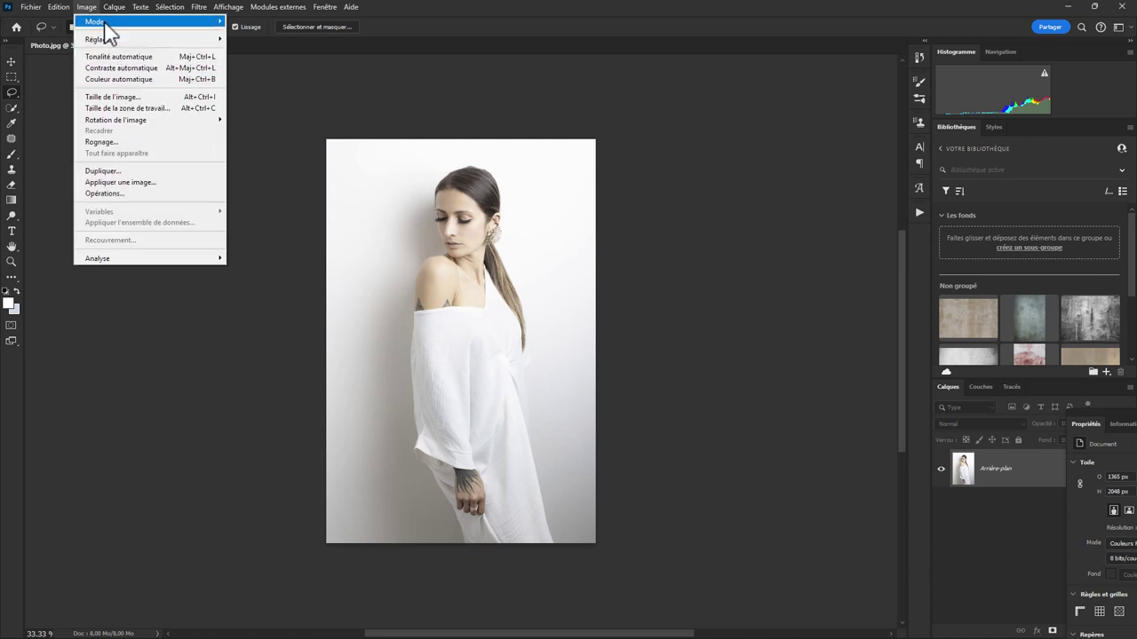
{"action": "mouse_move", "coordinate": [94, 21]}
{"action": "left_click", "coordinate": [267, 129]}
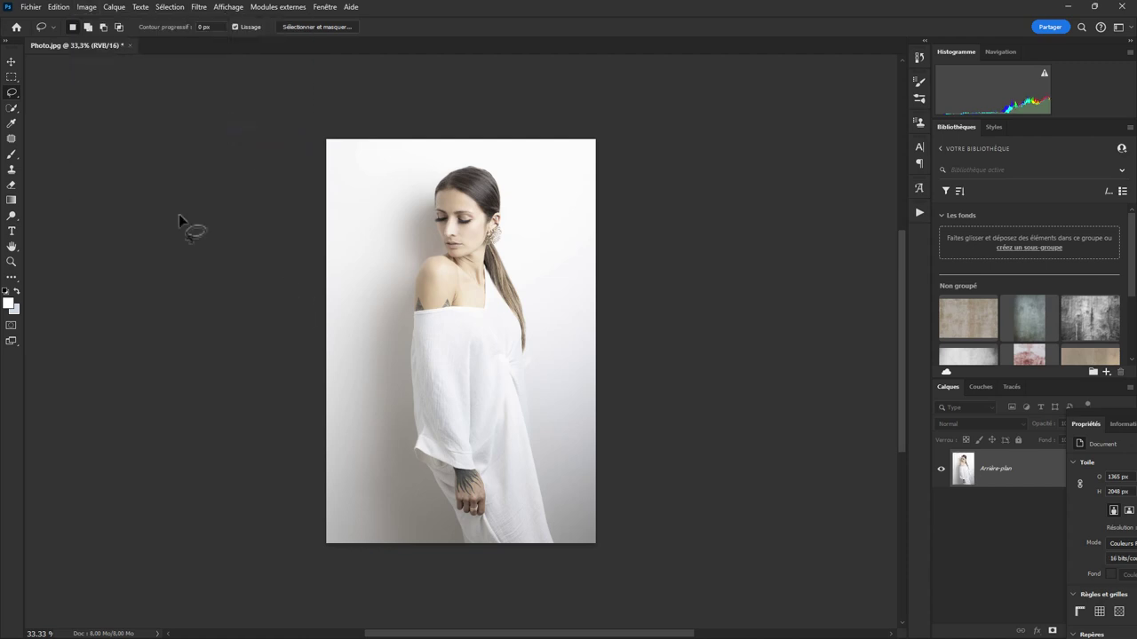
- Review the Save a Copy format list, keep Photoshop format, and cancel without saving
{"action": "left_click", "coordinate": [31, 9]}
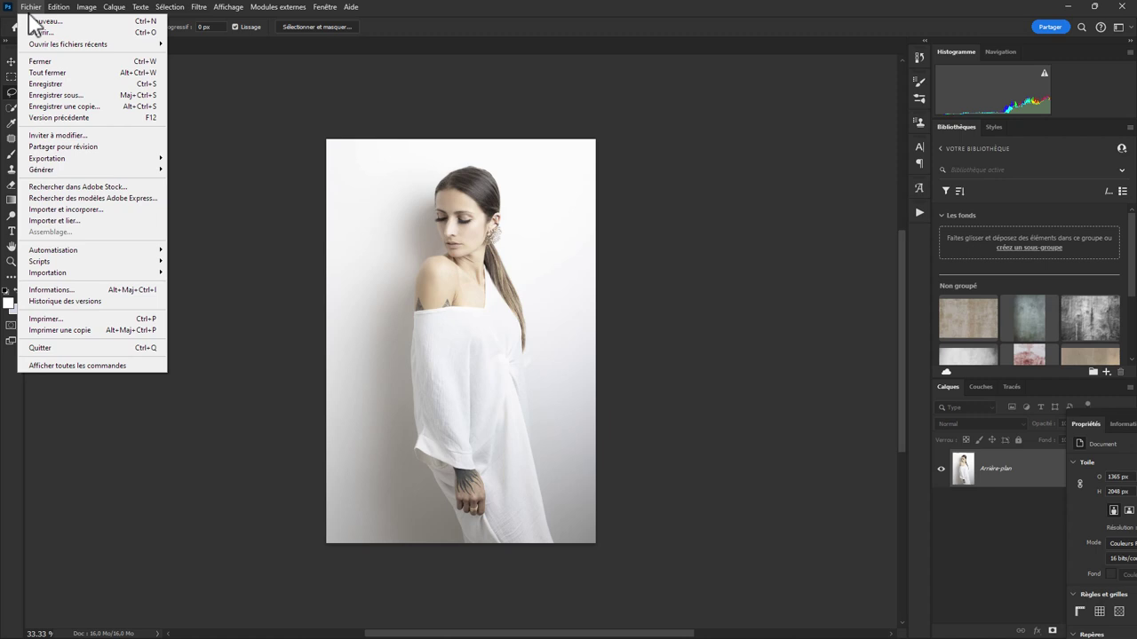
{"action": "left_click", "coordinate": [50, 104]}
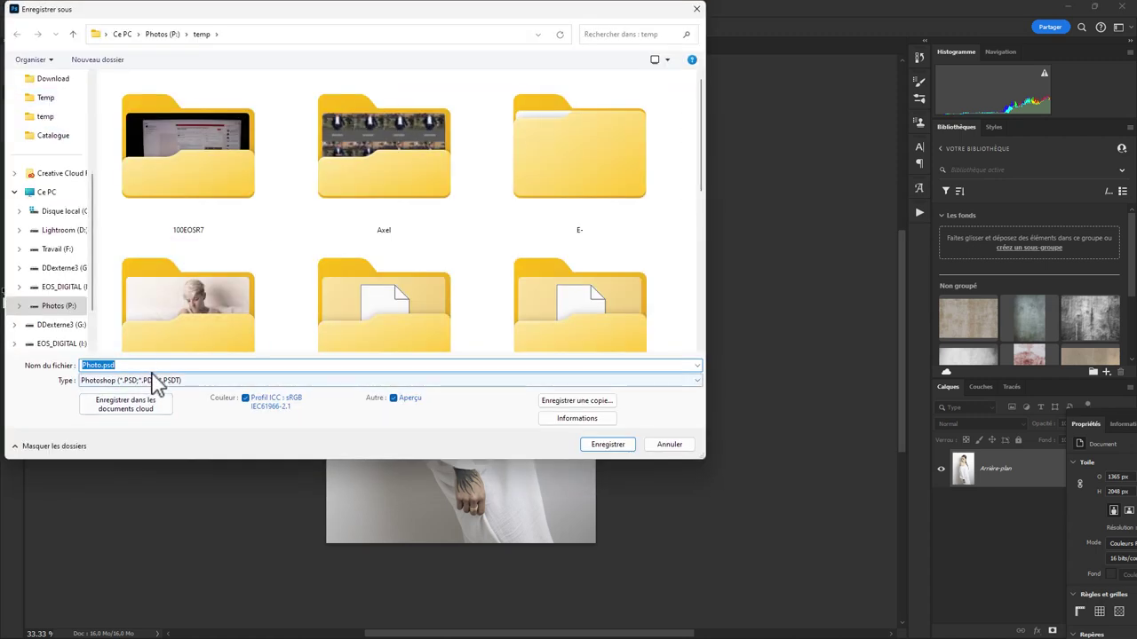
{"action": "left_click", "coordinate": [151, 380]}
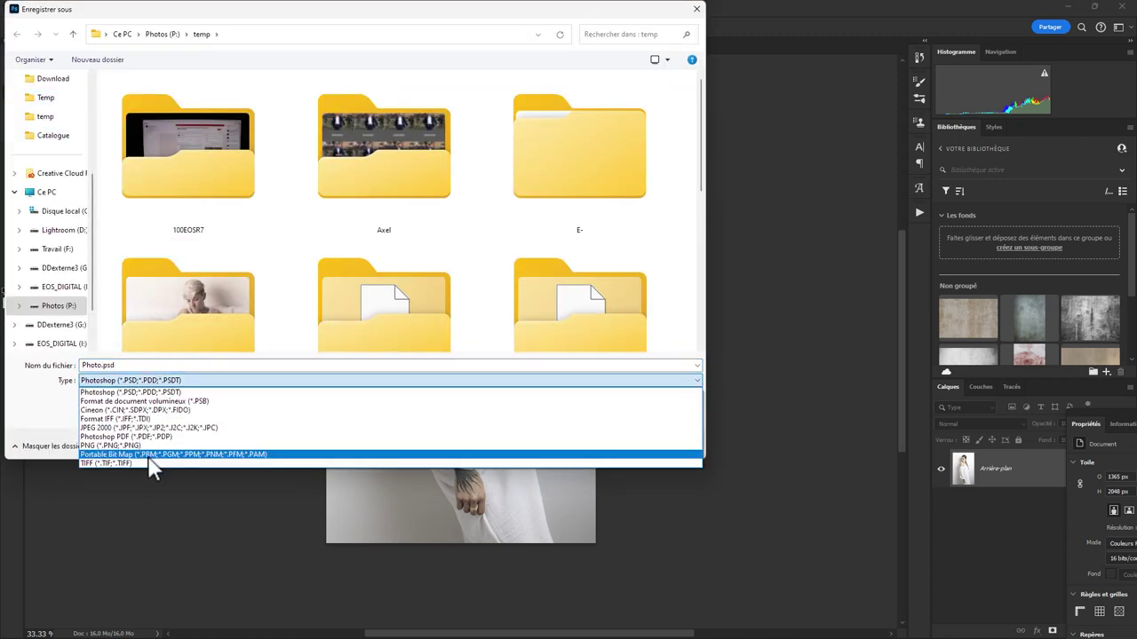
{"action": "left_click", "coordinate": [812, 429]}
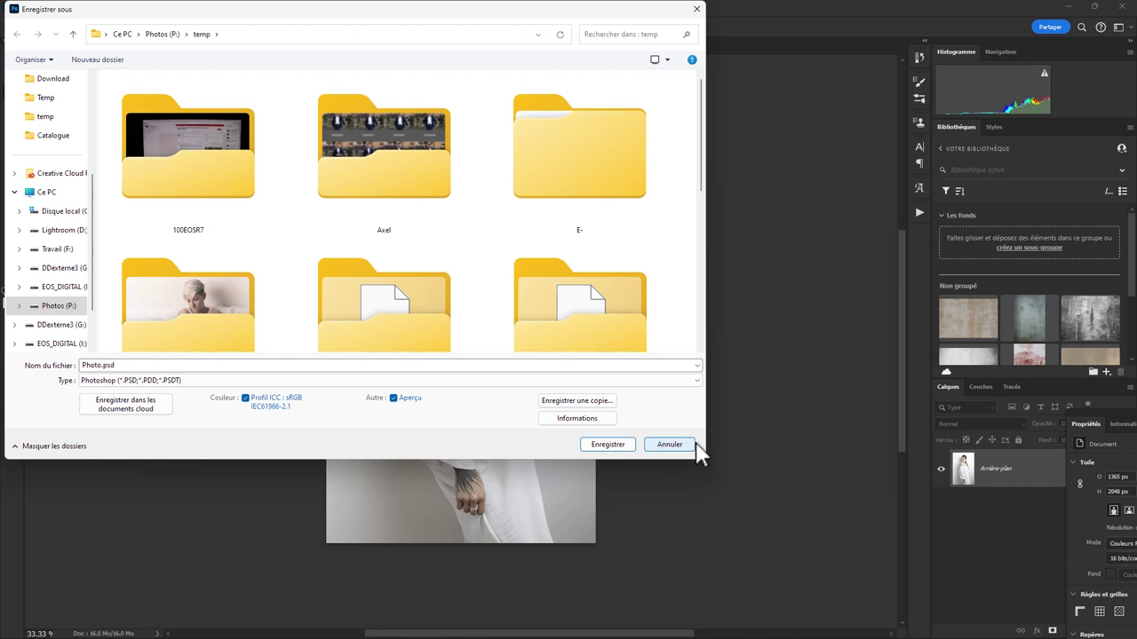
{"action": "left_click", "coordinate": [691, 446]}
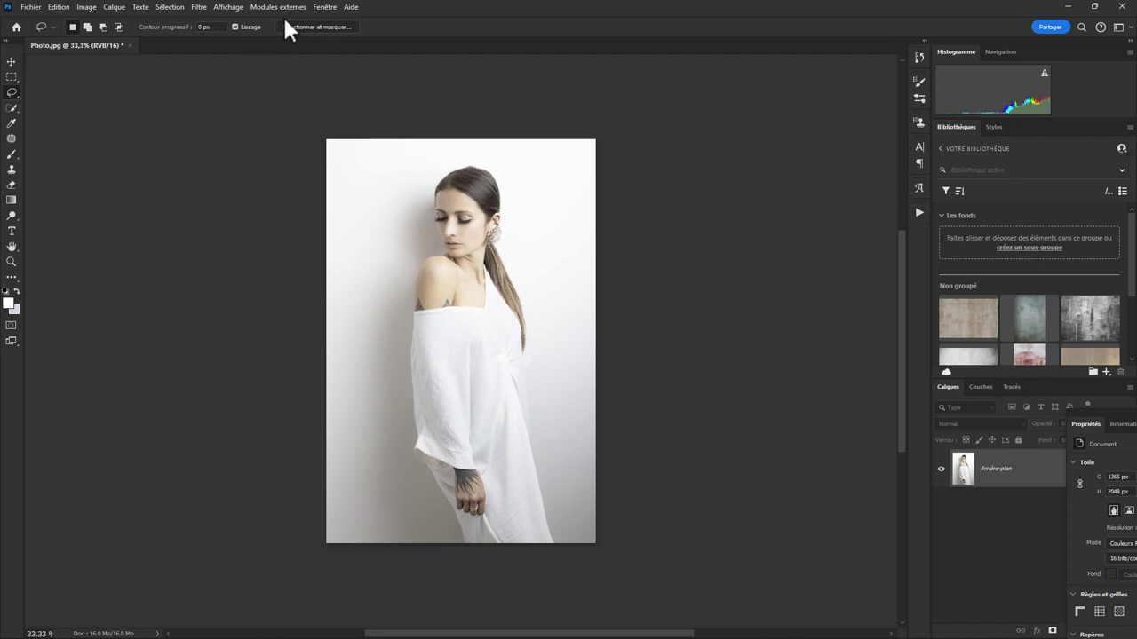
{"action": "left_click", "coordinate": [327, 7]}
- Start recording a new action named 'Export WebP'
{"action": "left_click", "coordinate": [340, 90]}
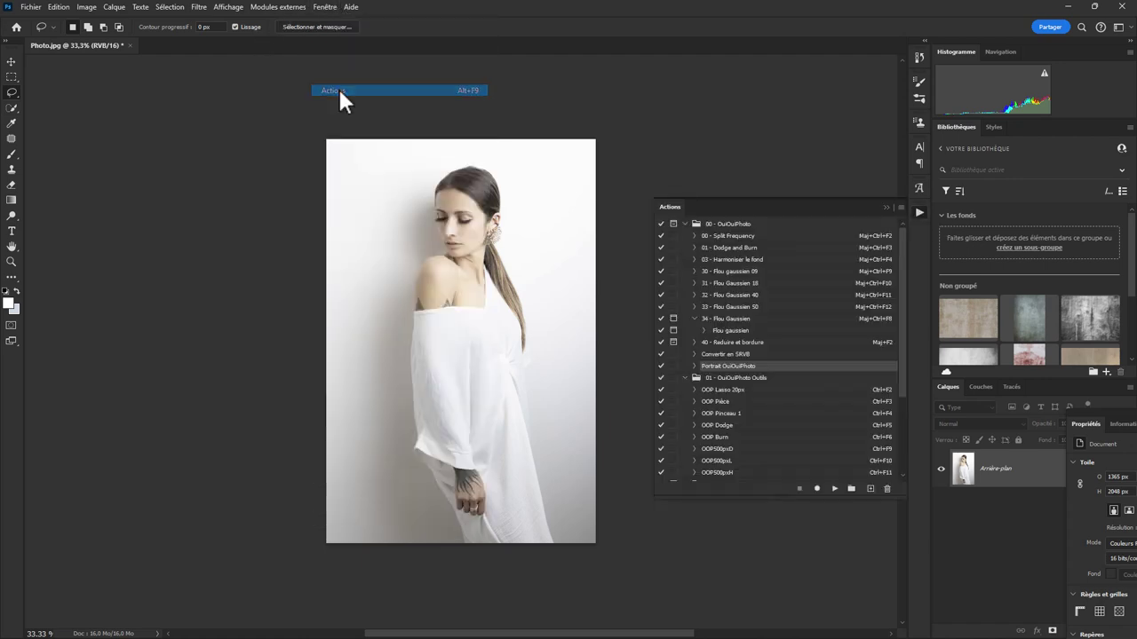
{"action": "left_click", "coordinate": [870, 489]}
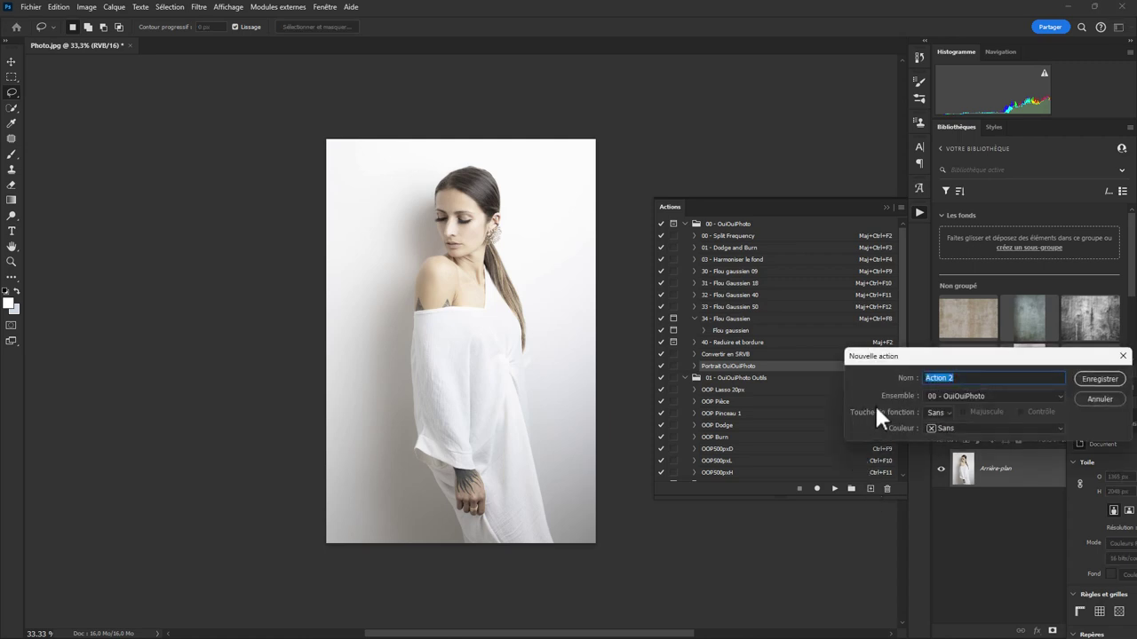
{"action": "type", "text": "Export "}
{"action": "type", "text": "Web"}
{"action": "type", "text": "P"}
{"action": "left_click", "coordinate": [1090, 378]}
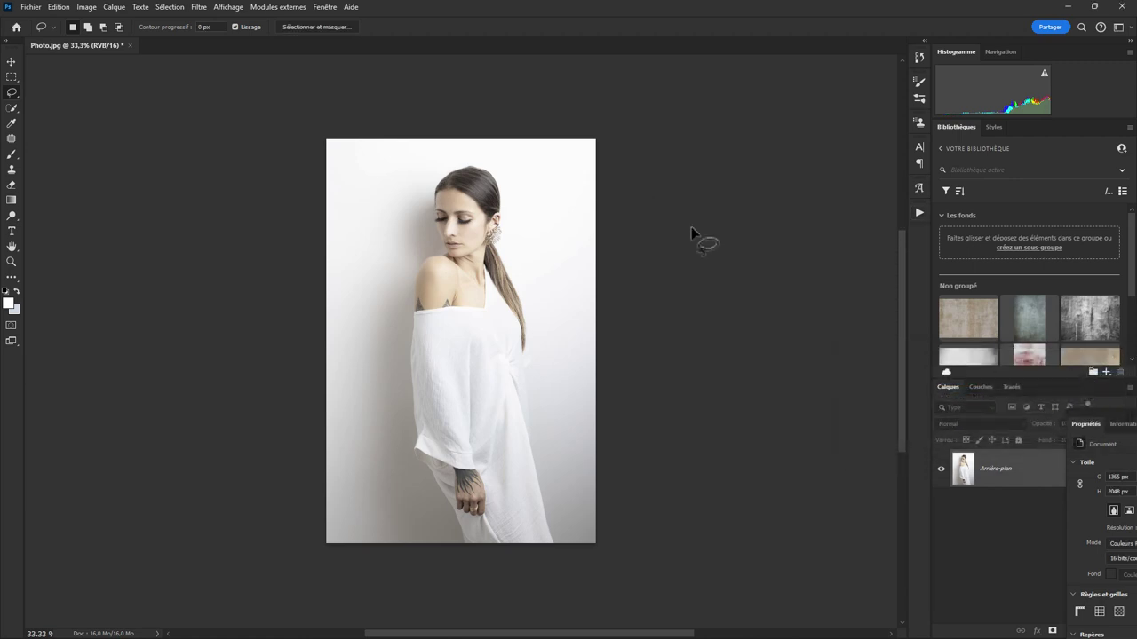
- Convert the photo to 8 bits per channel and choose WebP as the Save As format
{"action": "left_click", "coordinate": [87, 9]}
{"action": "mouse_move", "coordinate": [95, 21]}
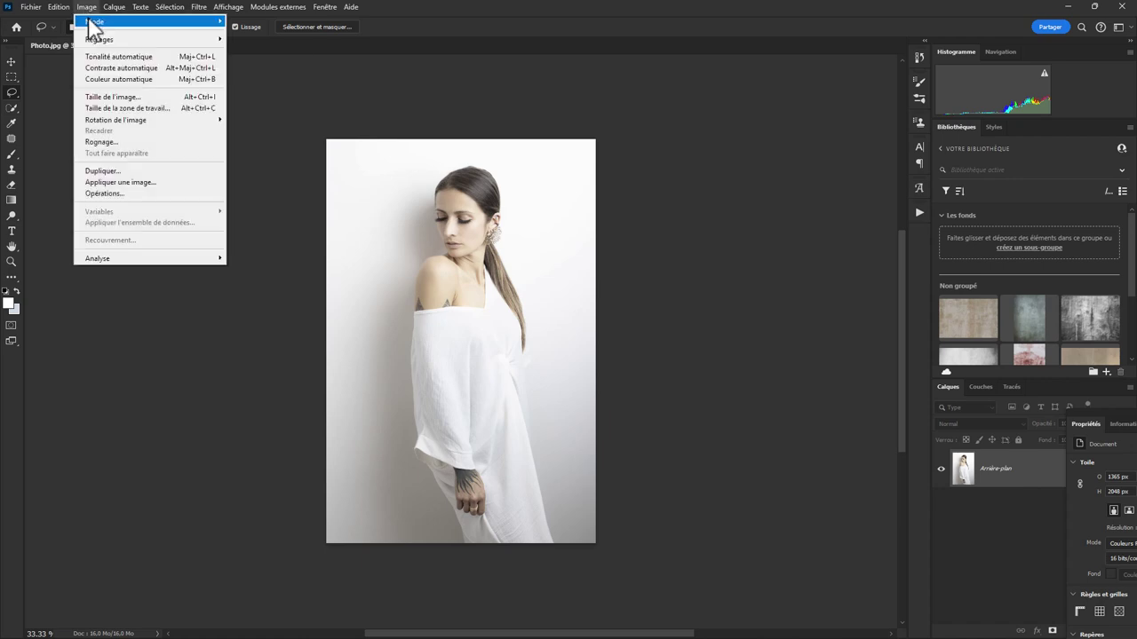
{"action": "left_click", "coordinate": [256, 119]}
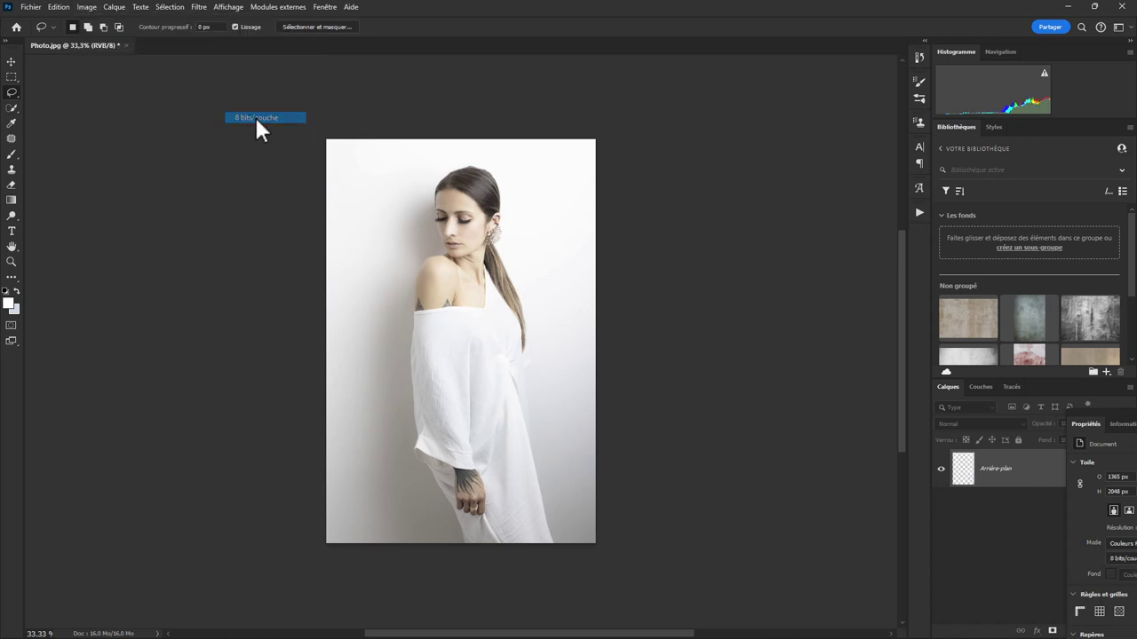
{"action": "left_click", "coordinate": [31, 8]}
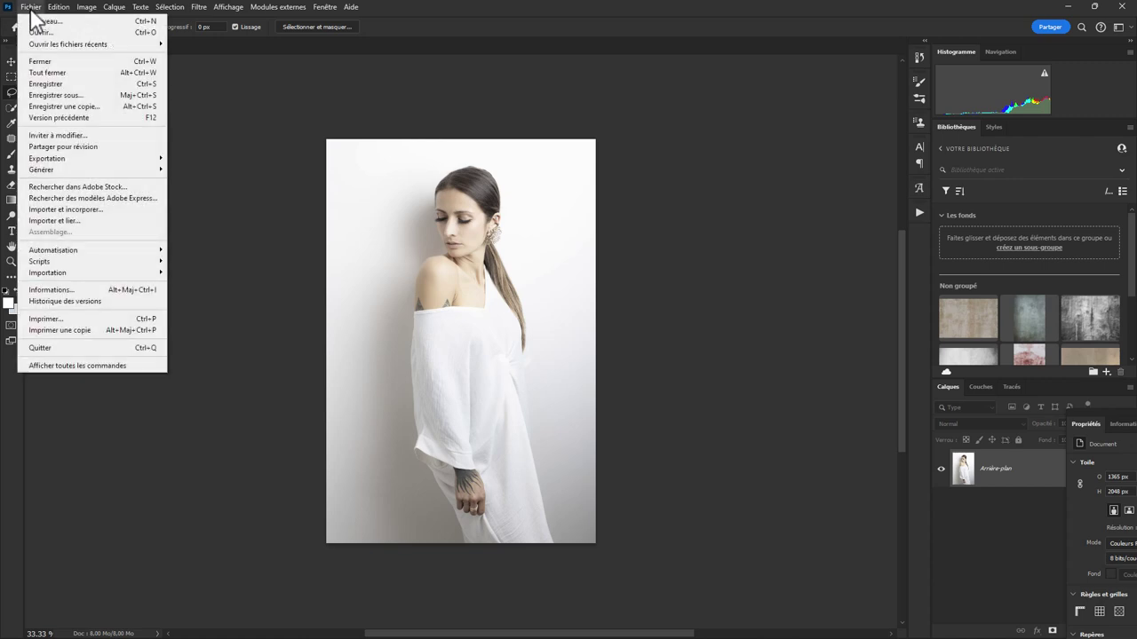
{"action": "left_click", "coordinate": [69, 95]}
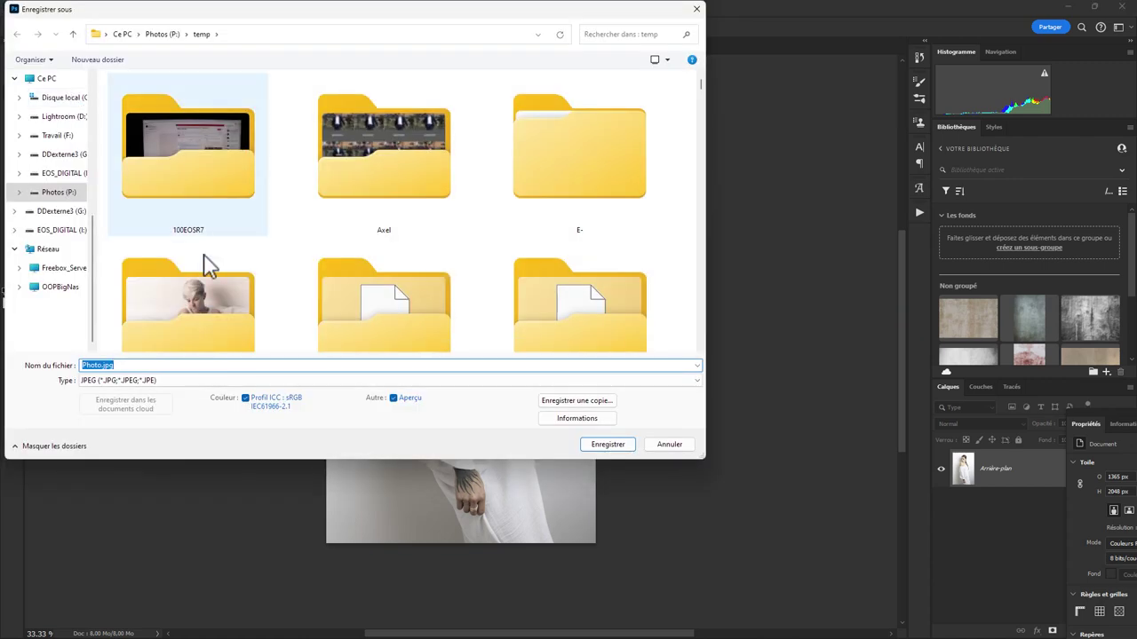
{"action": "left_click", "coordinate": [178, 382]}
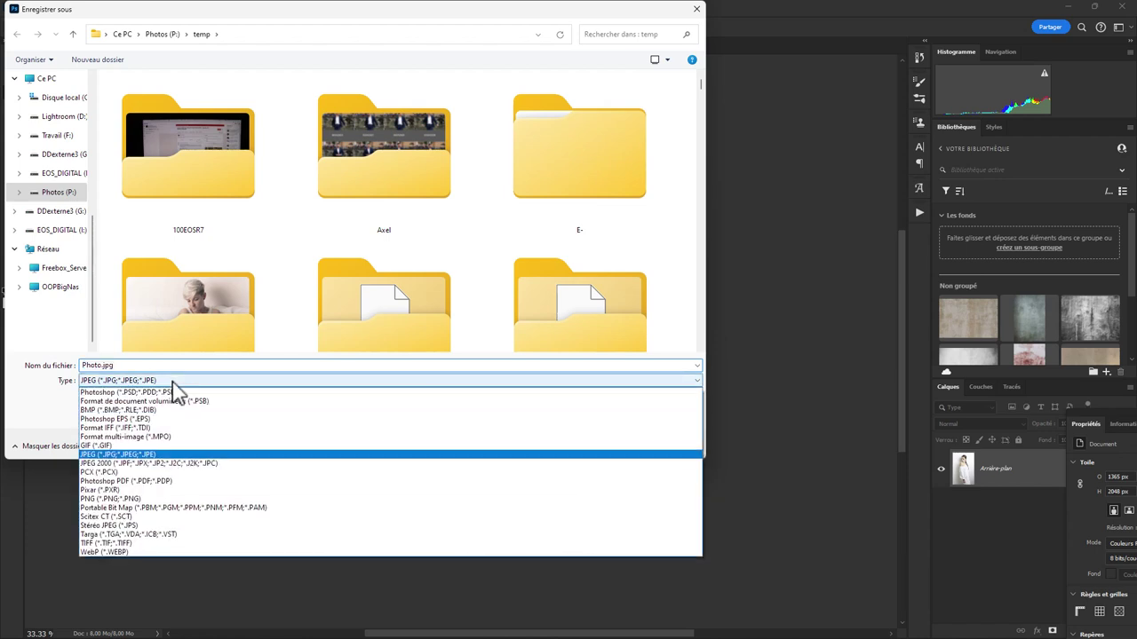
{"action": "left_click", "coordinate": [147, 564]}
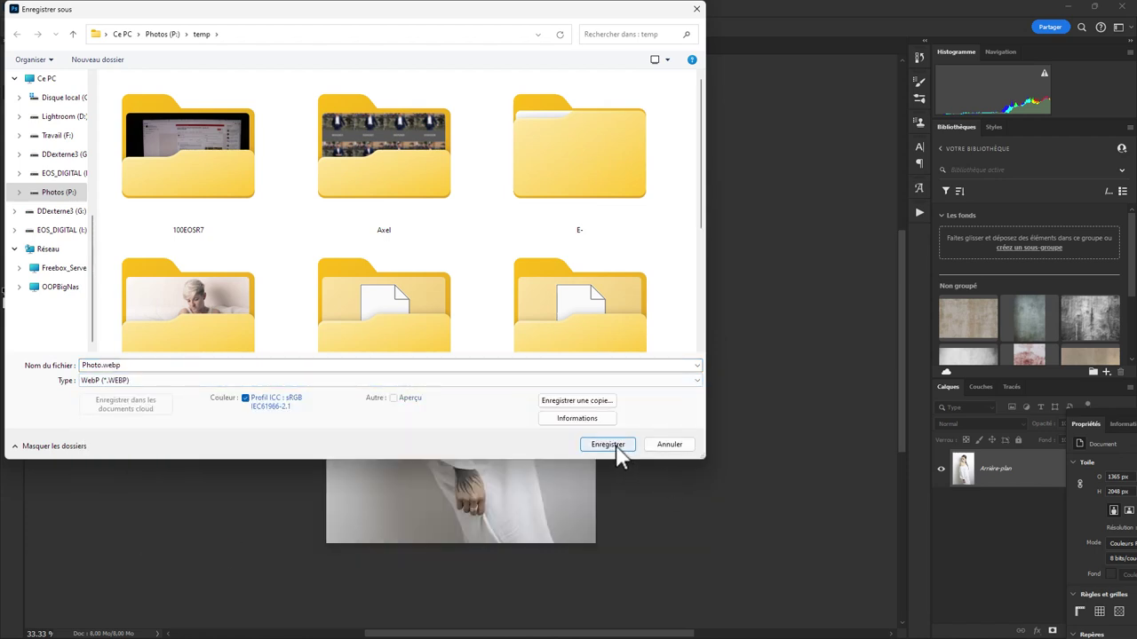
- Save Photo.webp to temp at quality 75, replacing the old file, and close the document
{"action": "left_click", "coordinate": [617, 448]}
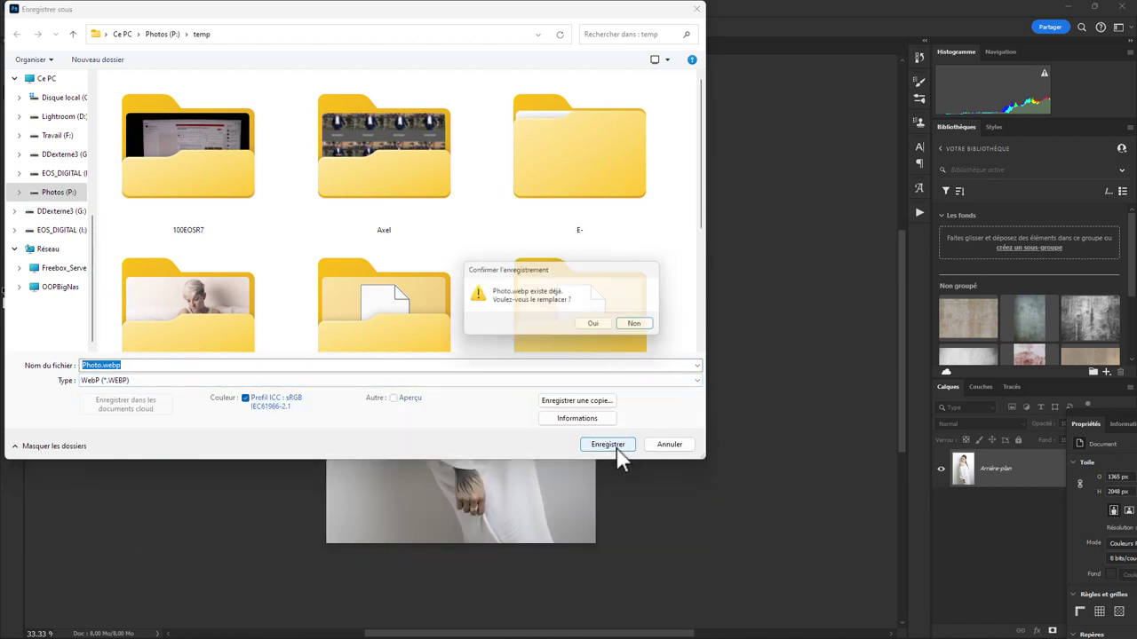
{"action": "left_click", "coordinate": [599, 325]}
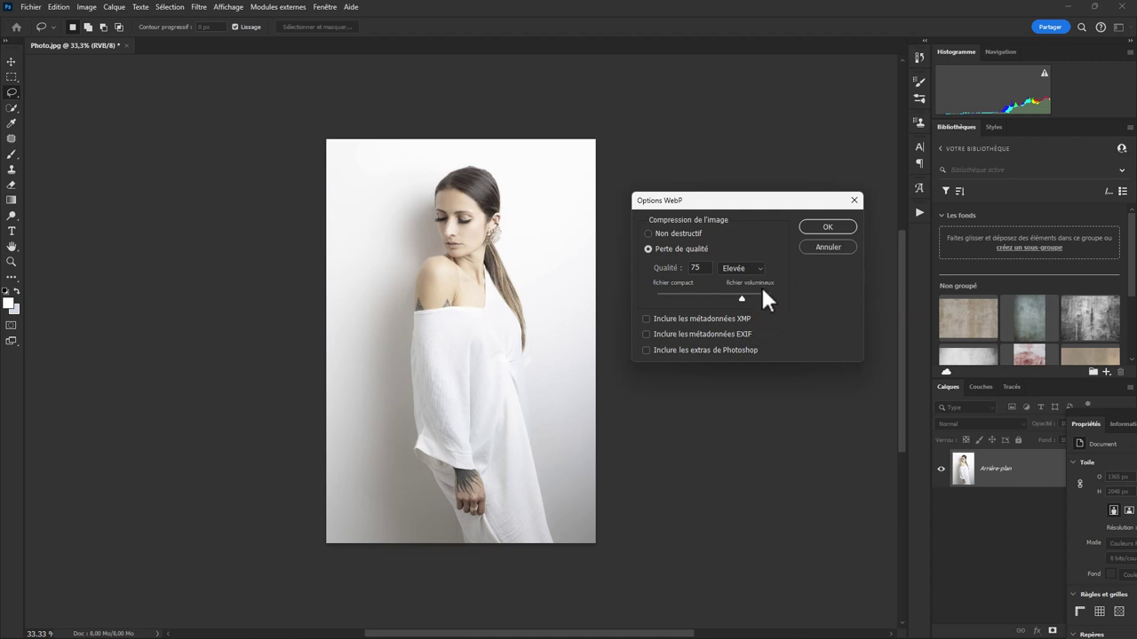
{"action": "left_click", "coordinate": [833, 232]}
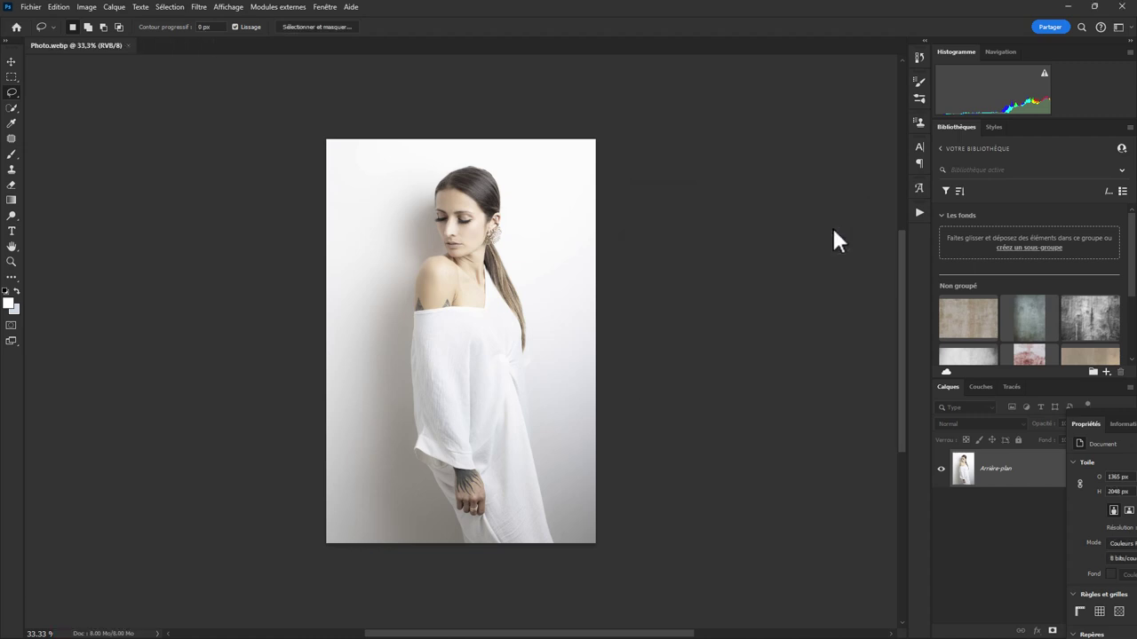
{"action": "left_click", "coordinate": [130, 48]}
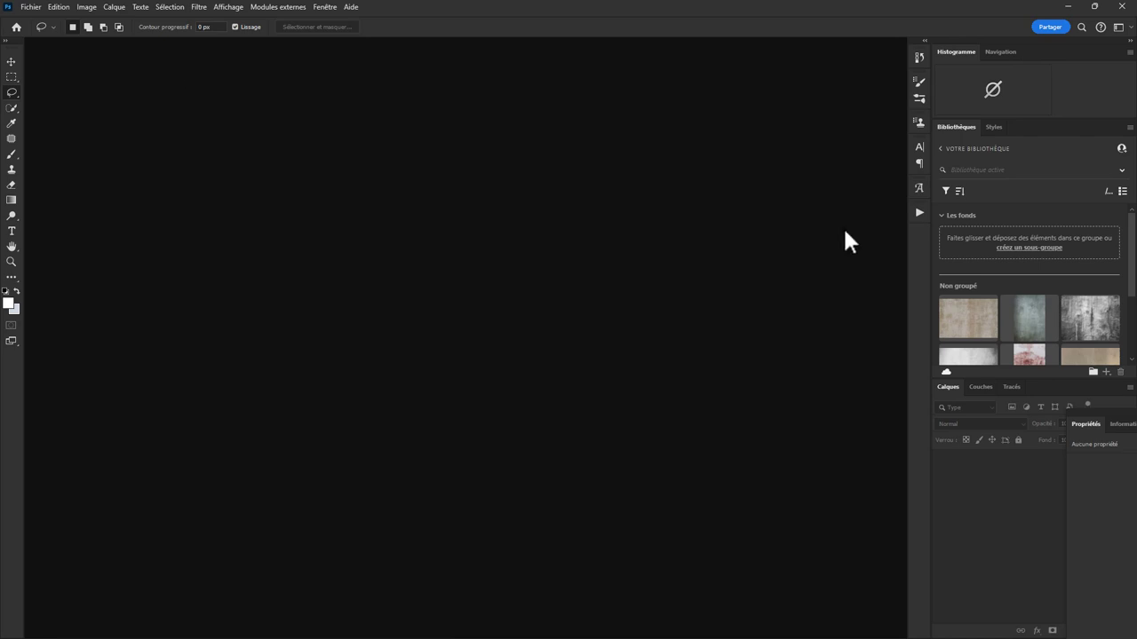
- Stop recording Export WebP and expand its Changer le mode and Enregistrer steps to verify them
{"action": "left_click", "coordinate": [919, 212]}
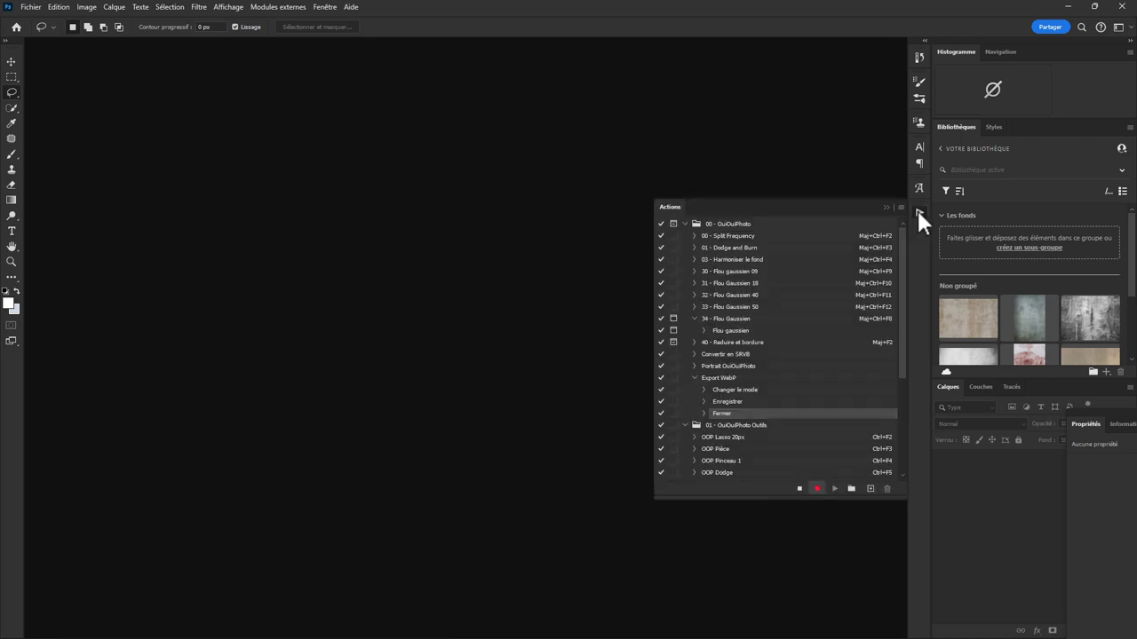
{"action": "left_click", "coordinate": [799, 490]}
{"action": "left_click", "coordinate": [705, 390]}
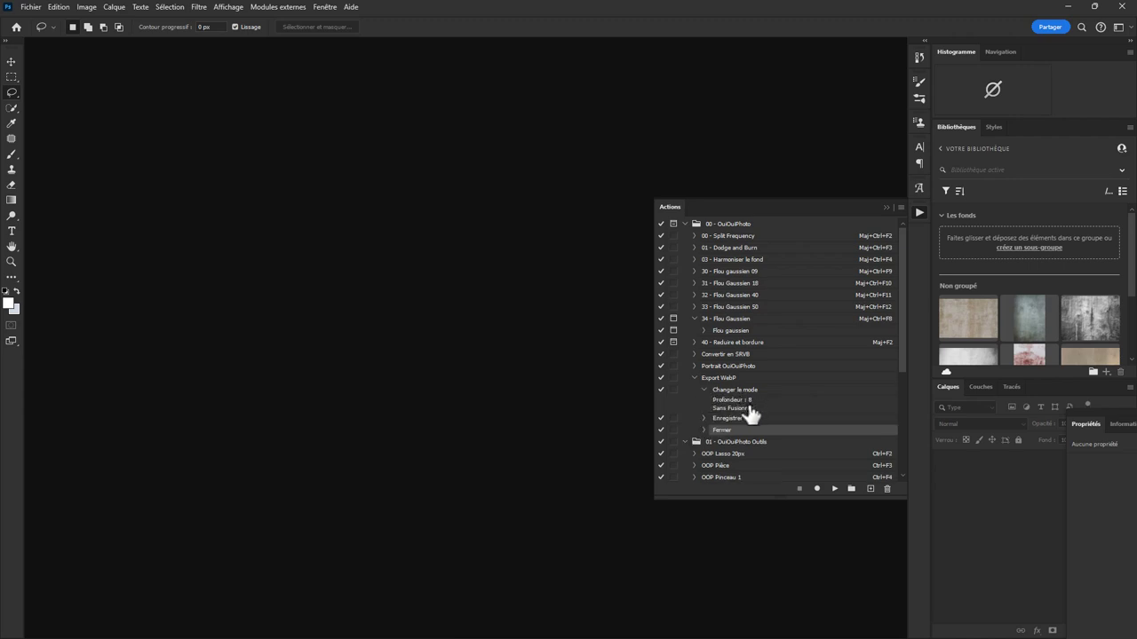
{"action": "left_click", "coordinate": [705, 418]}
{"action": "left_click_drag", "start_coordinate": [901, 339], "coordinate": [901, 377]}
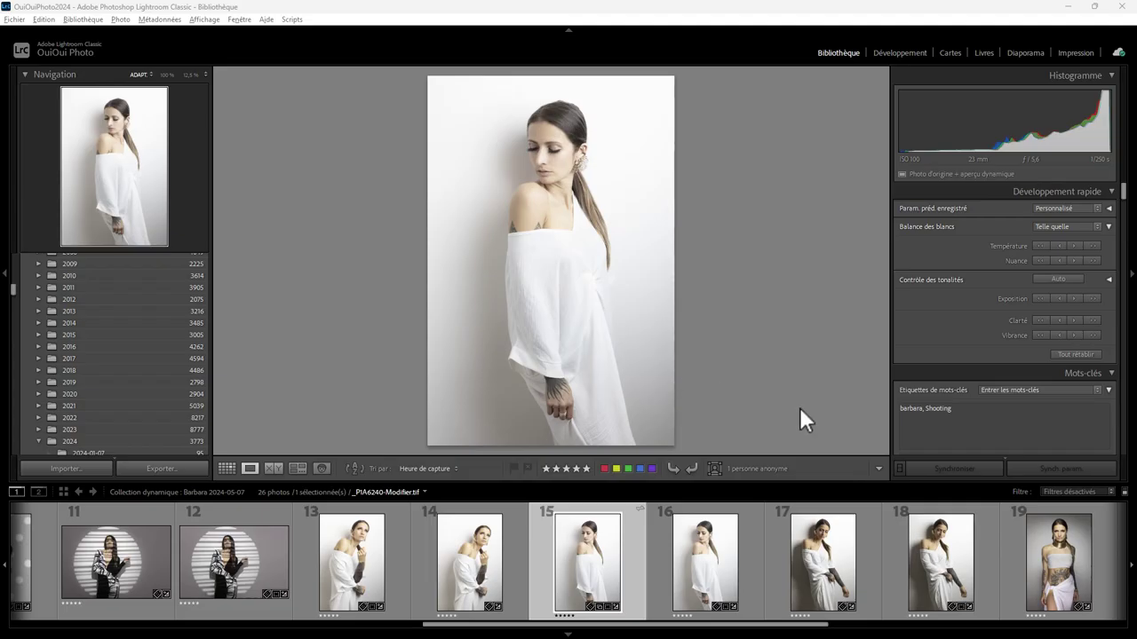
- Export photo 19 with the user preset, overwriting Photo.jpg in the temp folder
{"action": "left_click", "coordinate": [1058, 564]}
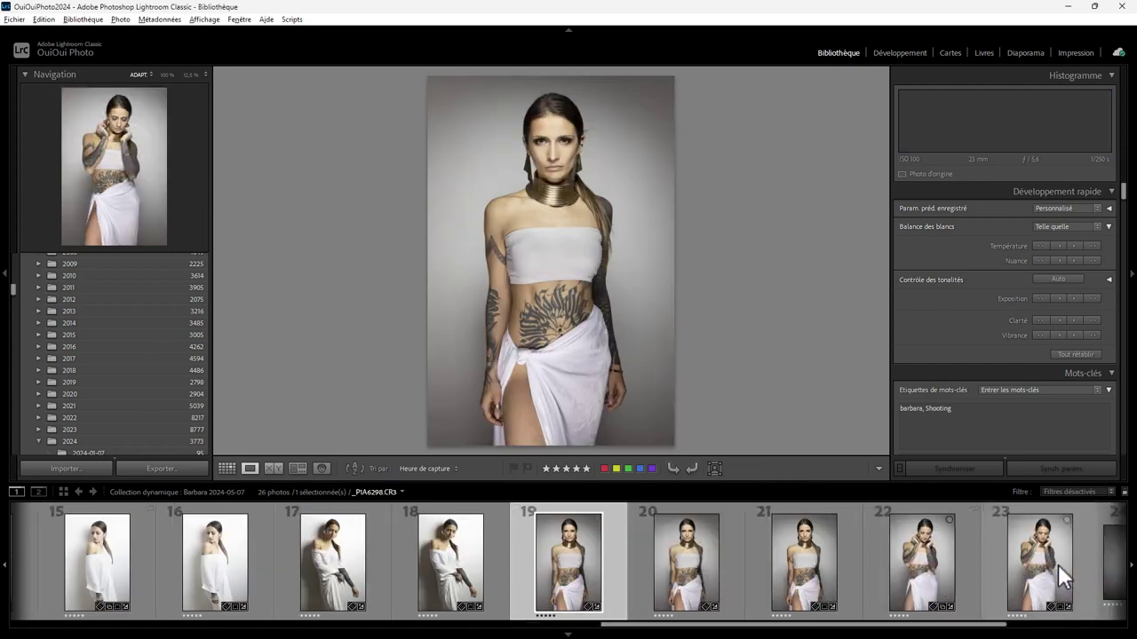
{"action": "right_click", "coordinate": [535, 228]}
{"action": "mouse_move", "coordinate": [621, 557]}
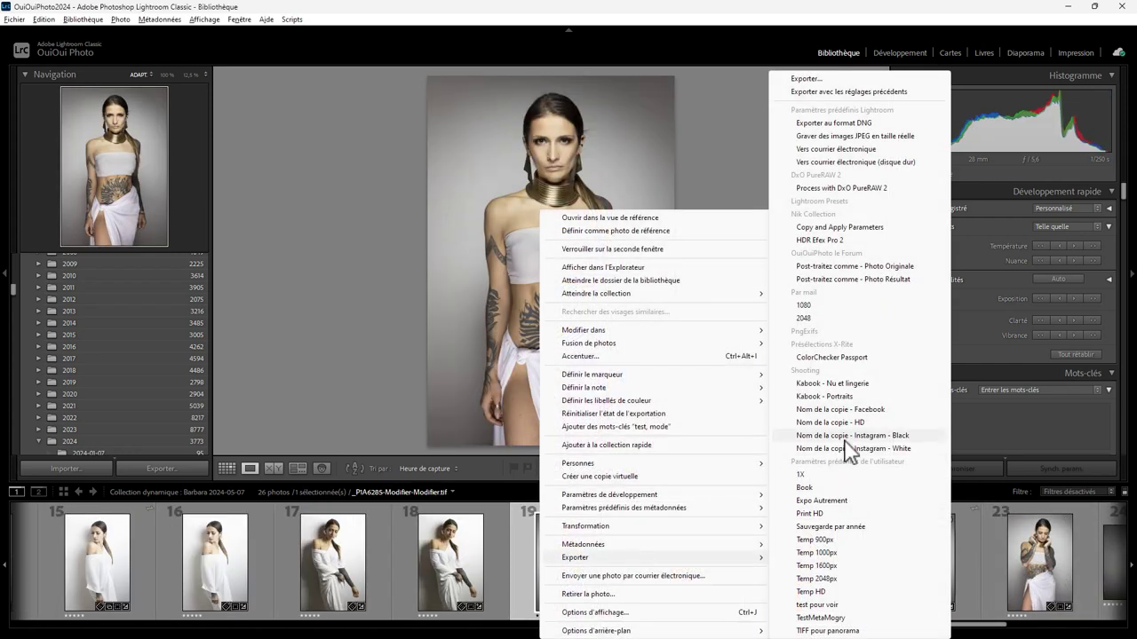
{"action": "left_click", "coordinate": [839, 577]}
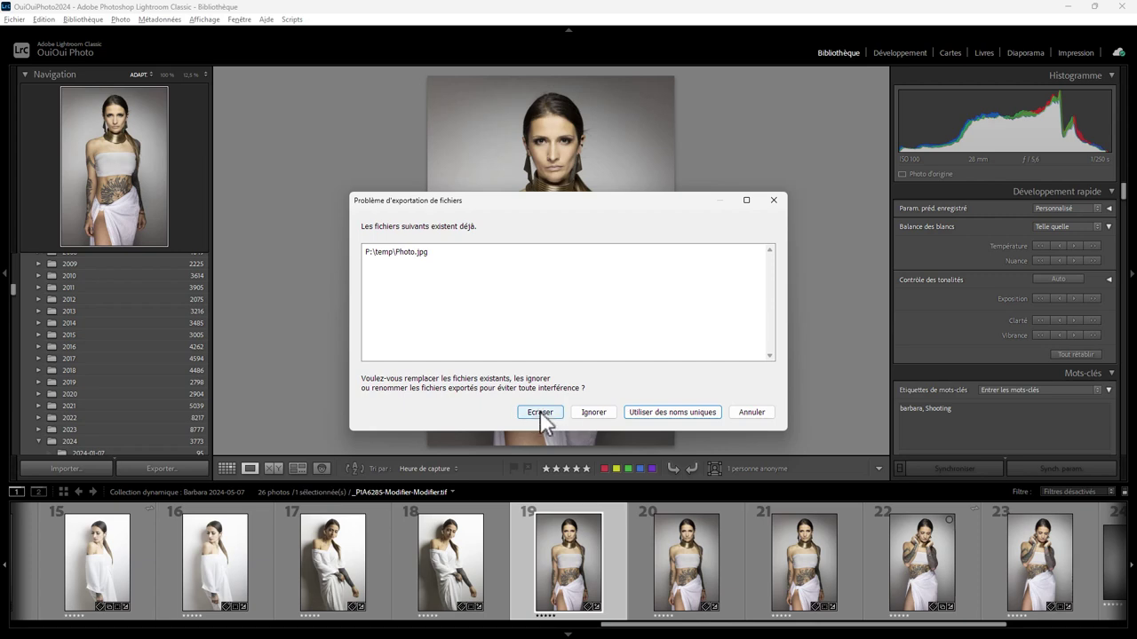
{"action": "left_click", "coordinate": [541, 410]}
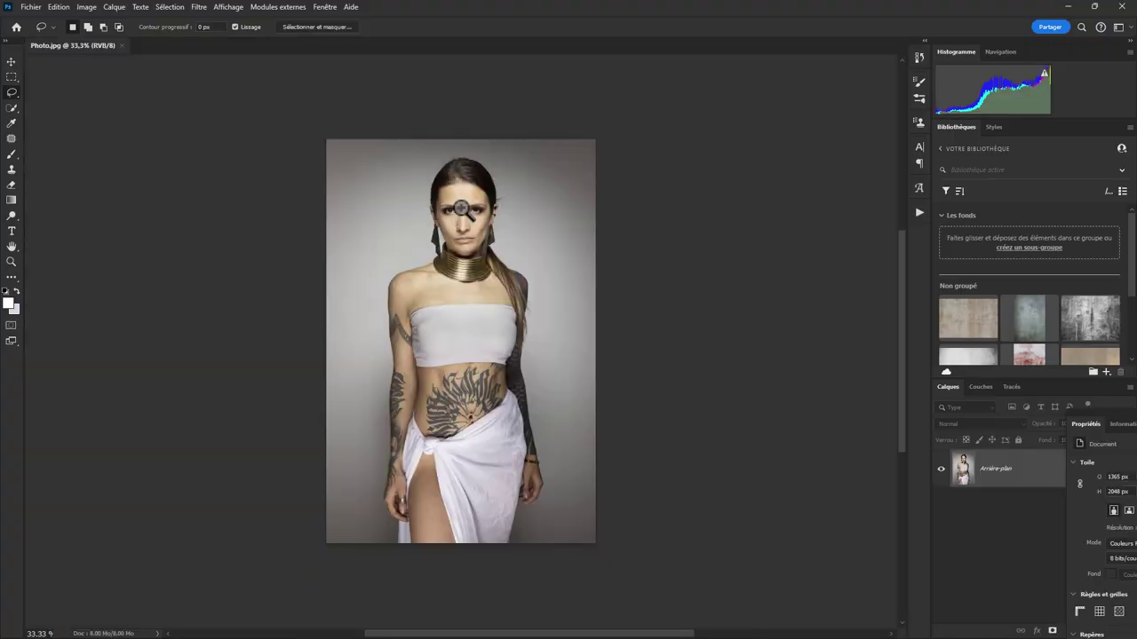
- Play the Export WebP action on the tattooed portrait, then switch back to Lightroom
{"action": "left_click", "coordinate": [919, 213]}
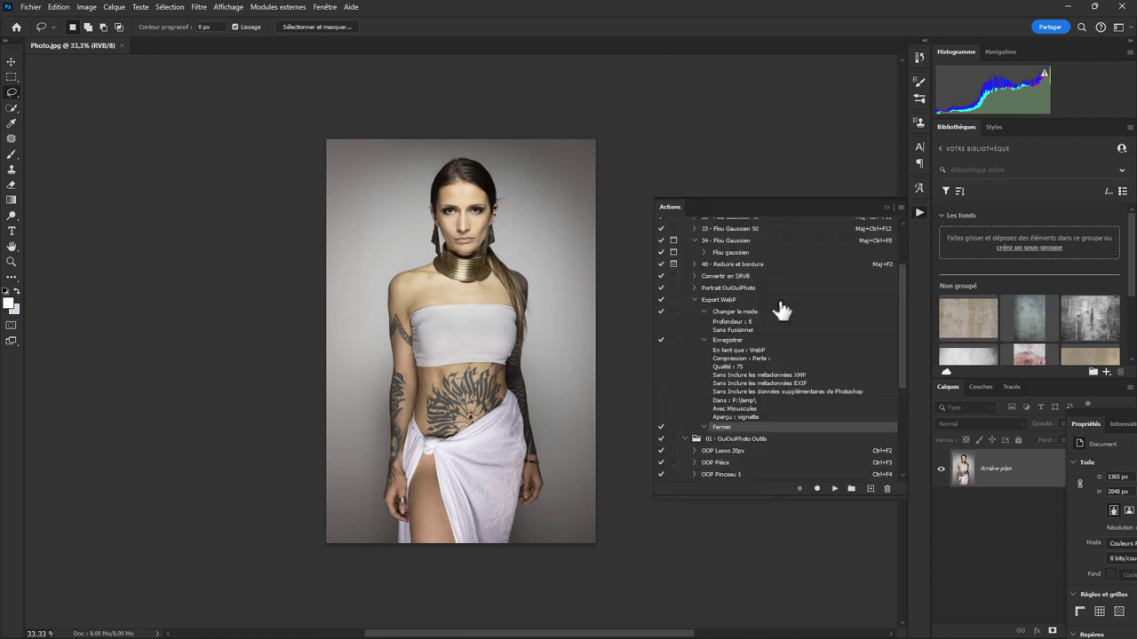
{"action": "left_click", "coordinate": [726, 301]}
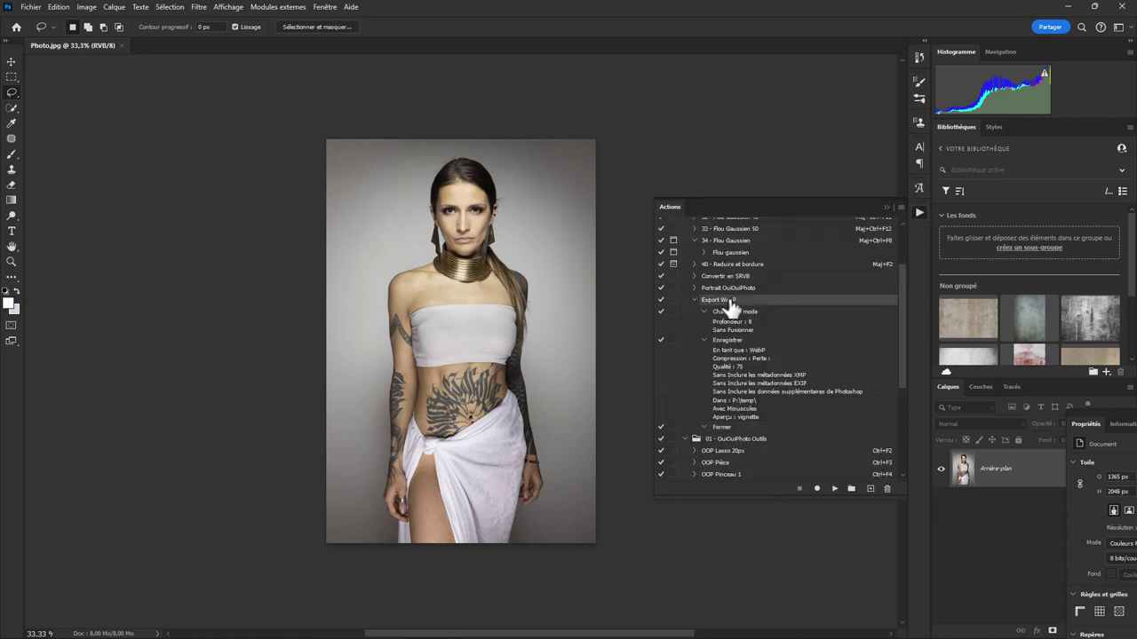
{"action": "left_click", "coordinate": [834, 488]}
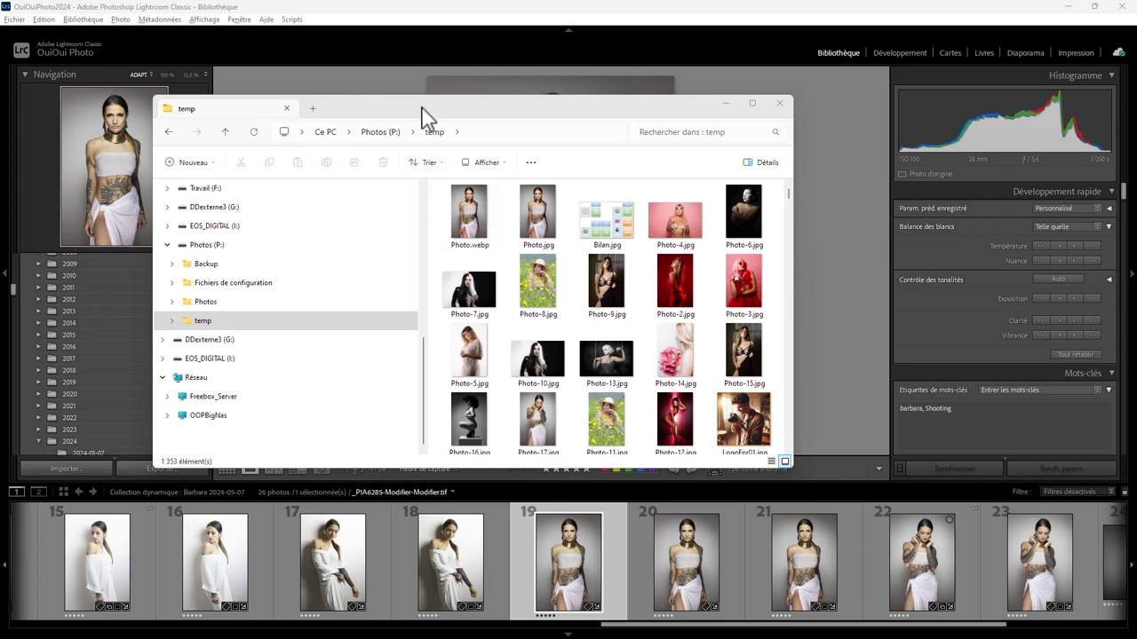
{"action": "left_click", "coordinate": [337, 64]}
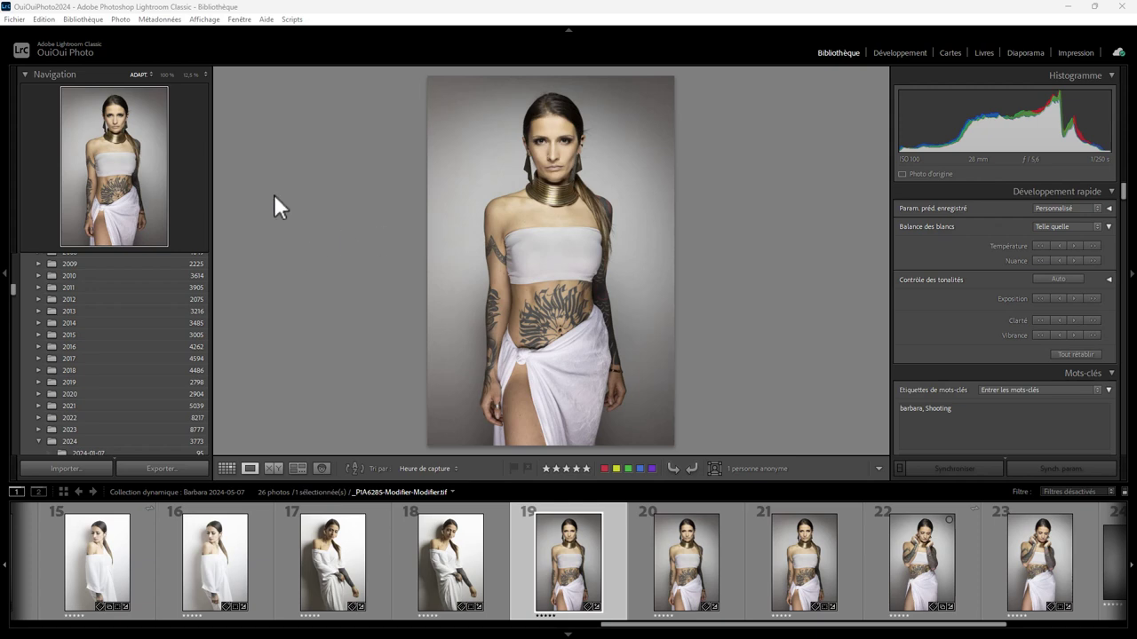
- Show all other Lightroom presets in Explorer from Preferences' Paramètres prédéfinis tab
{"action": "left_click", "coordinate": [44, 19]}
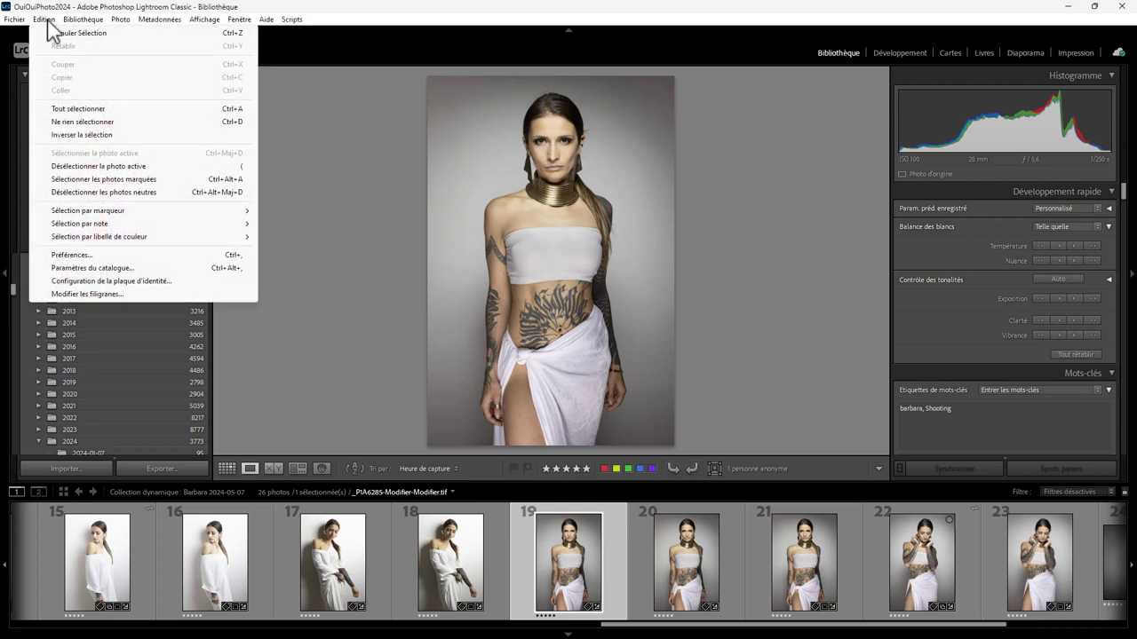
{"action": "left_click", "coordinate": [107, 255]}
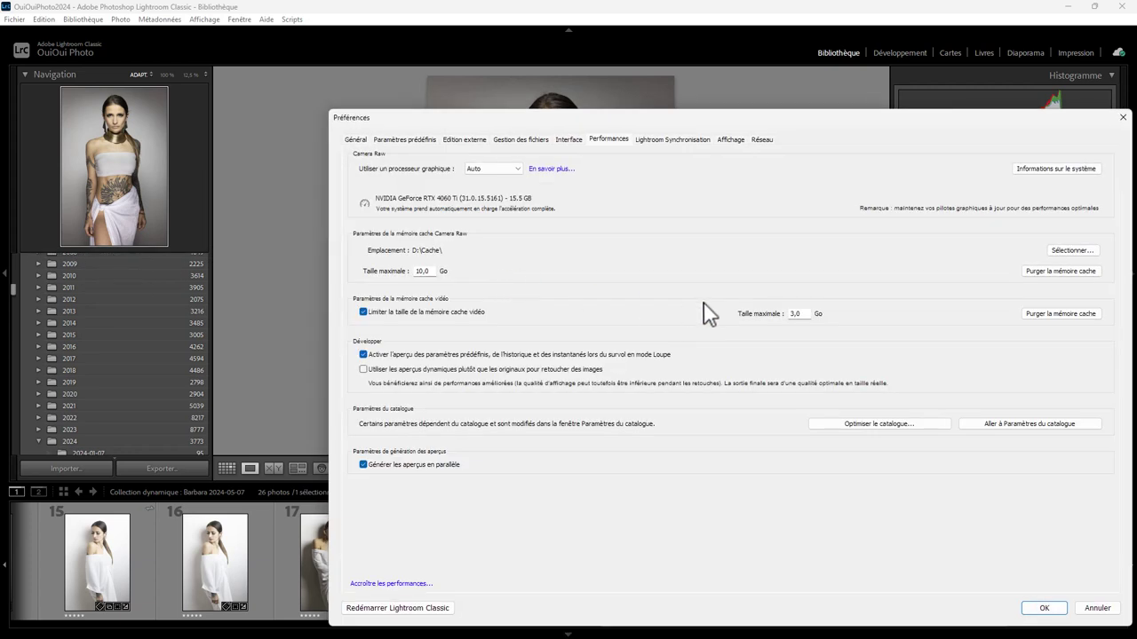
{"action": "left_click", "coordinate": [396, 141]}
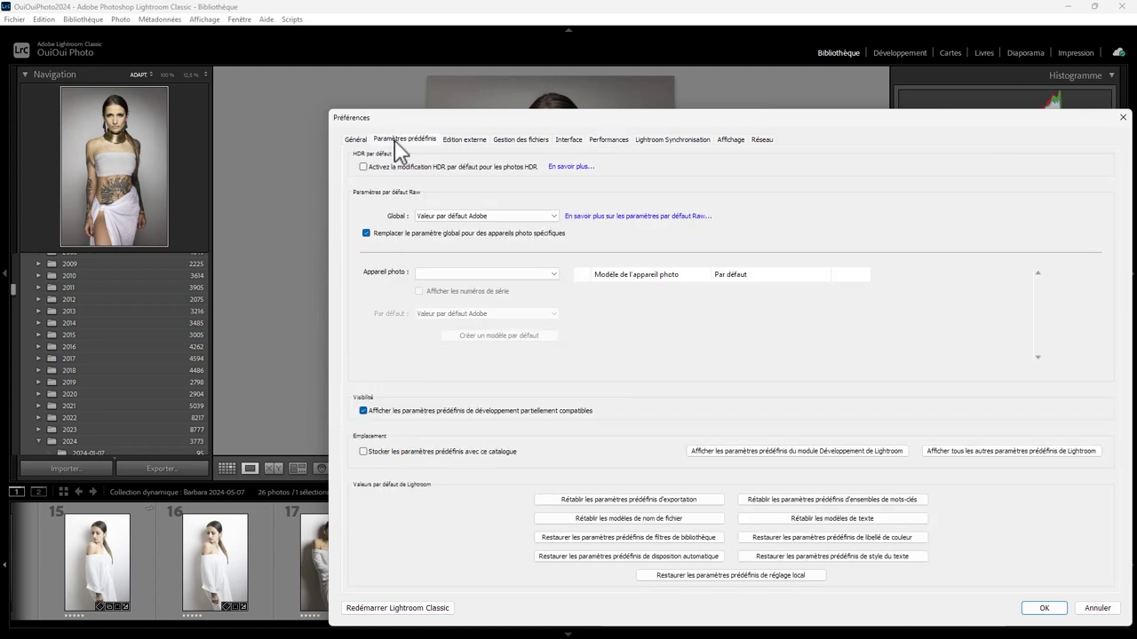
{"action": "left_click", "coordinate": [973, 451]}
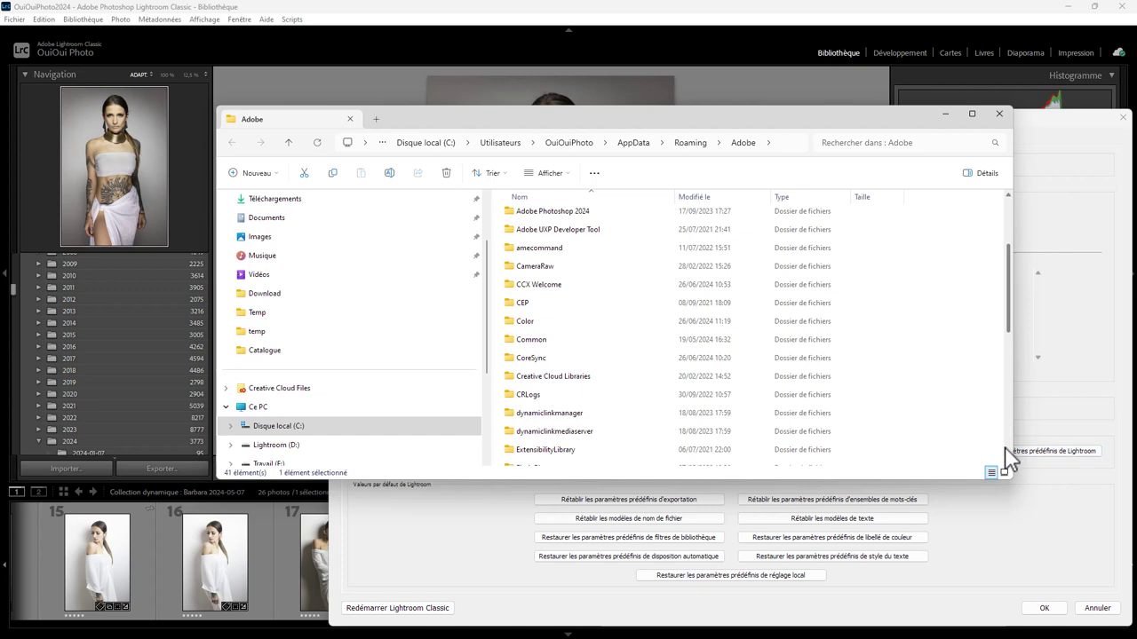
- Open AppData\Roaming\Adobe\Lightroom\Export Actions and copy its full path from the address bar
{"action": "type", "text": "lightroom"}
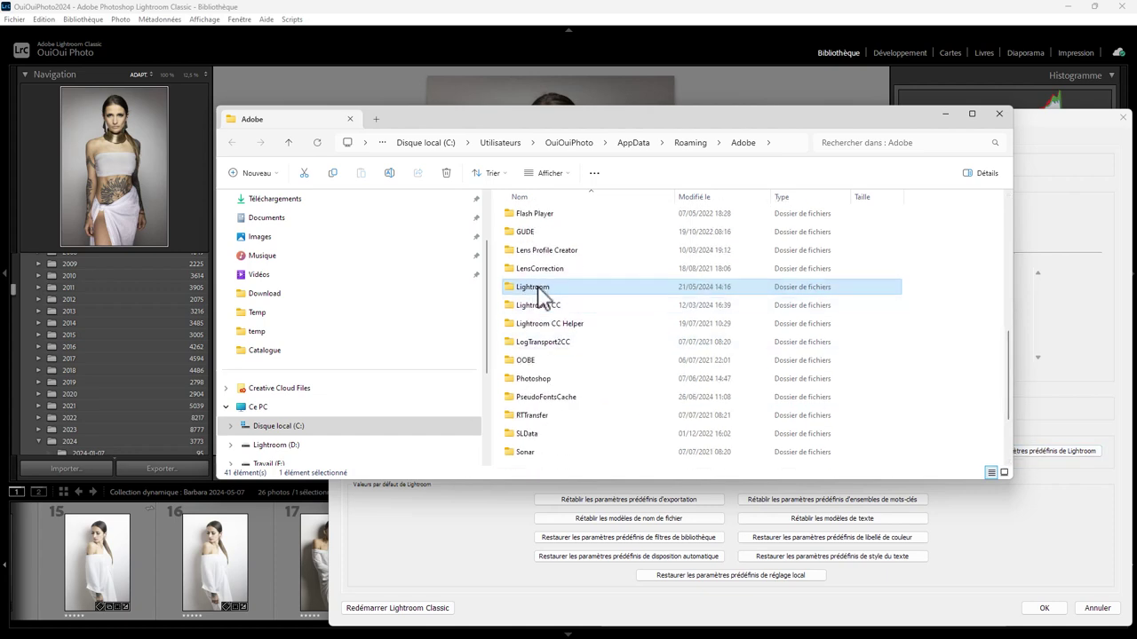
{"action": "double_click", "coordinate": [537, 288]}
{"action": "scroll", "coordinate": [1007, 453], "scroll_direction": "down", "scroll_amount": 2}
{"action": "scroll", "coordinate": [1007, 453], "scroll_direction": "down", "scroll_amount": 3}
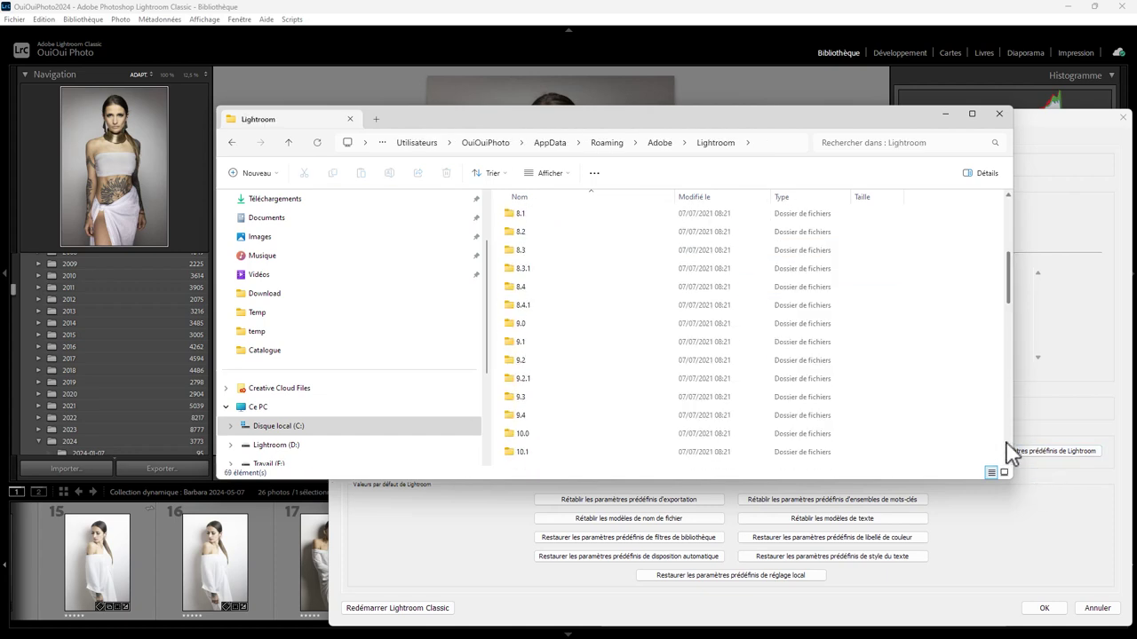
{"action": "scroll", "coordinate": [1007, 453], "scroll_direction": "down", "scroll_amount": 3}
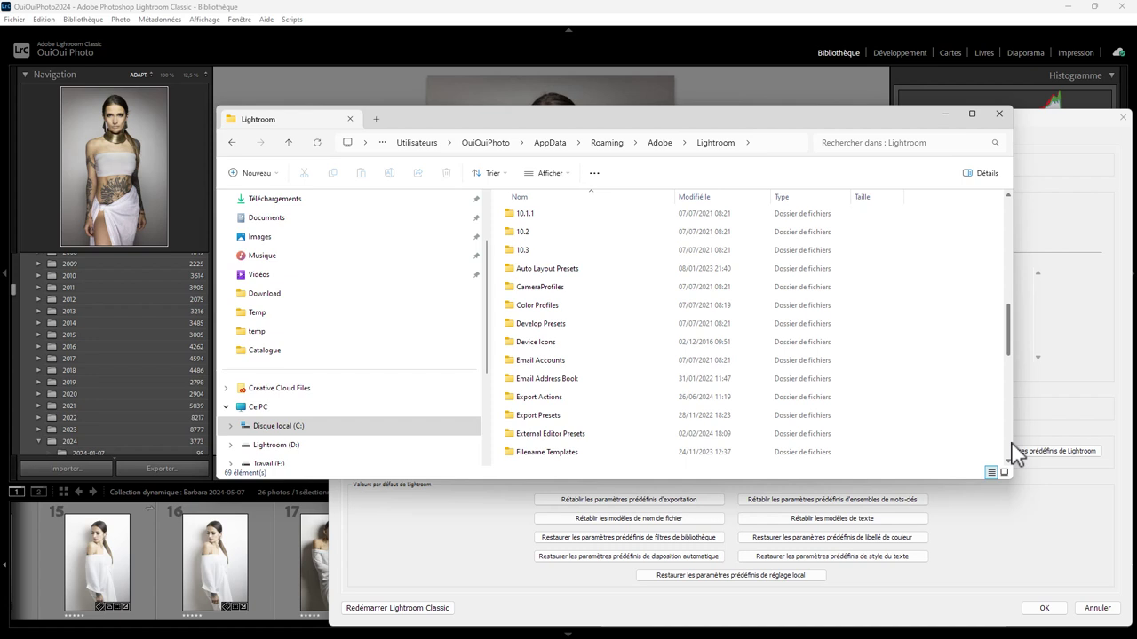
{"action": "double_click", "coordinate": [582, 398]}
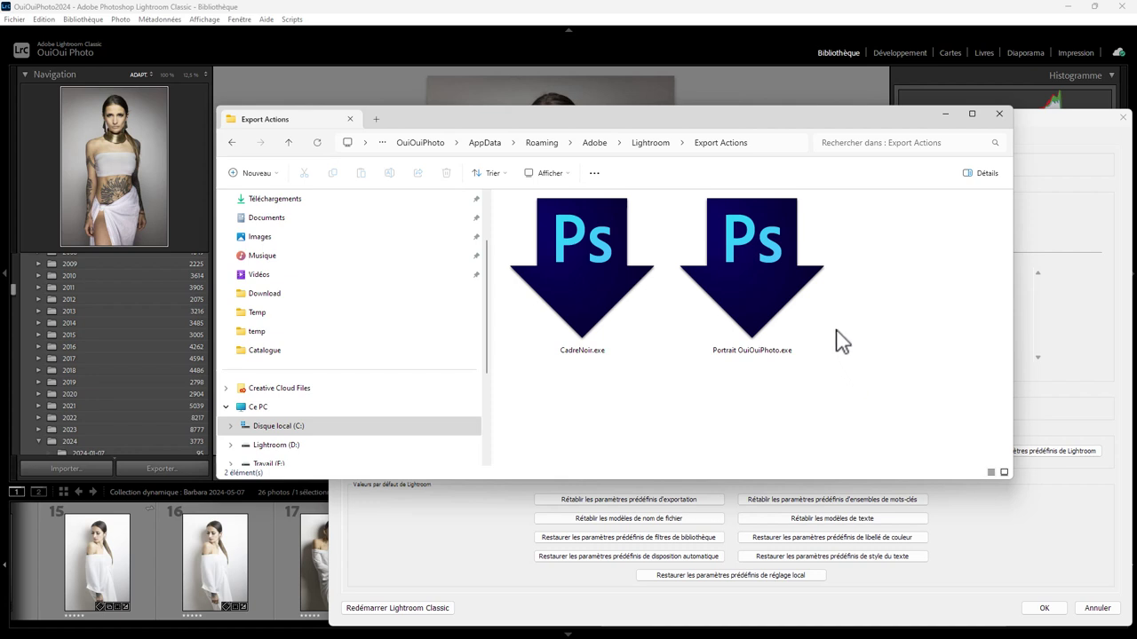
{"action": "left_click", "coordinate": [761, 144]}
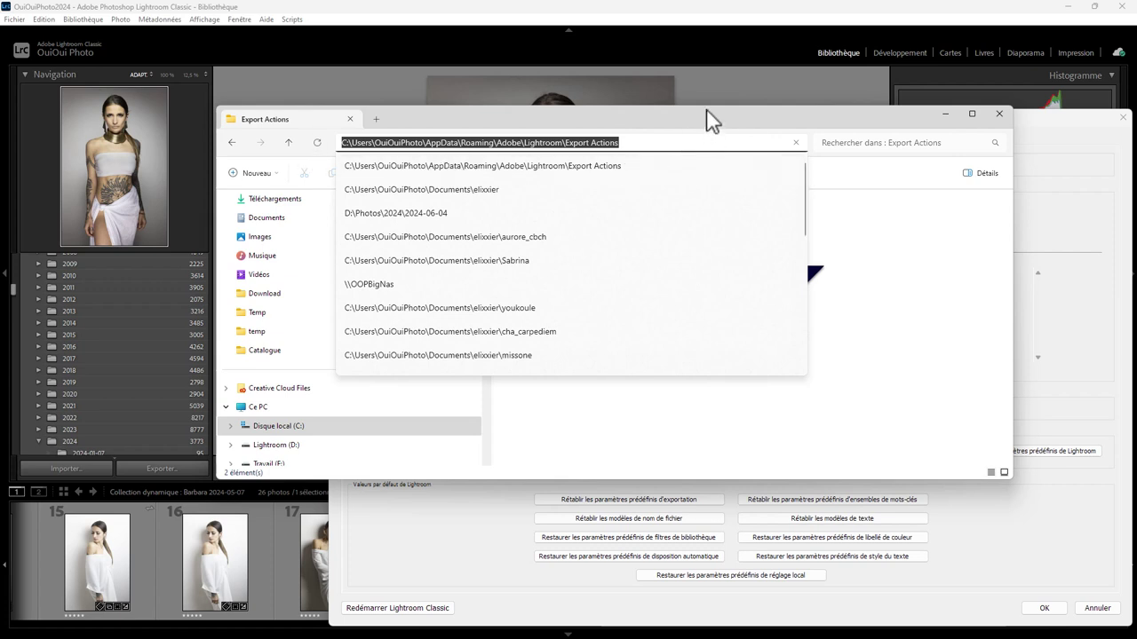
{"action": "left_click", "coordinate": [665, 114]}
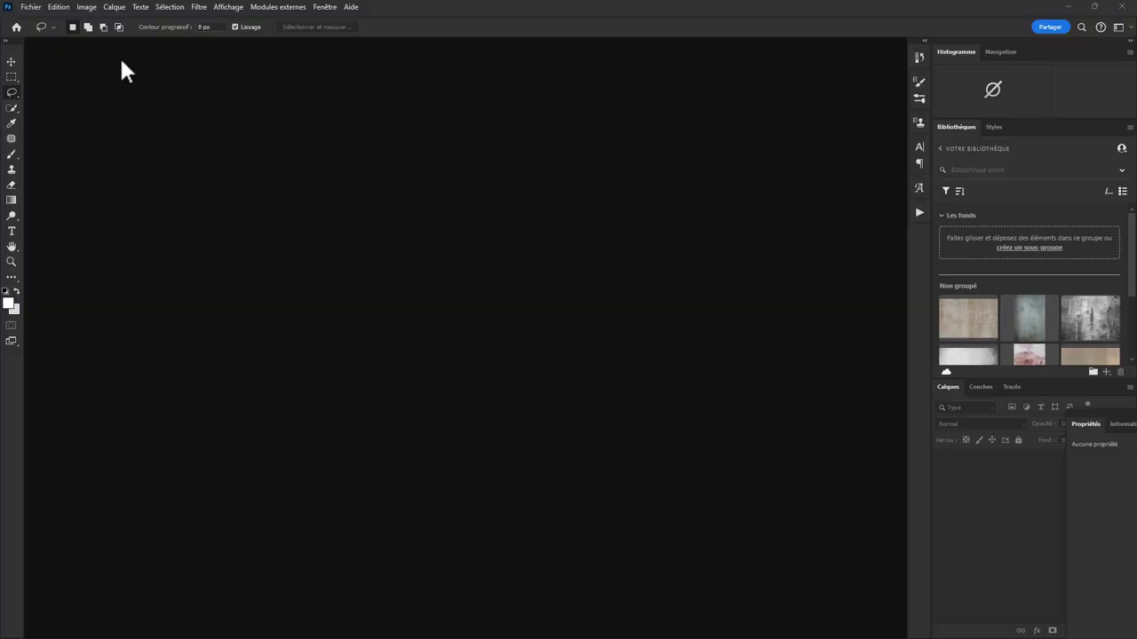
- Save droplet Export Webp.exe in Export Actions, running Export WebP from set 00 - OuiOuiPhoto
{"action": "left_click", "coordinate": [31, 8]}
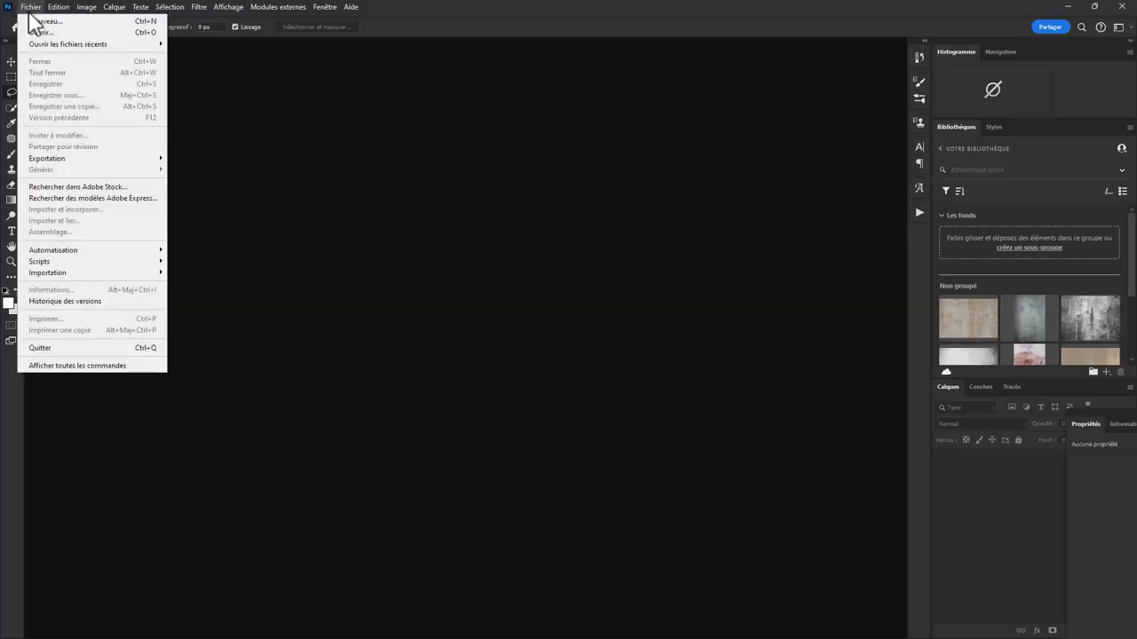
{"action": "mouse_move", "coordinate": [53, 251]}
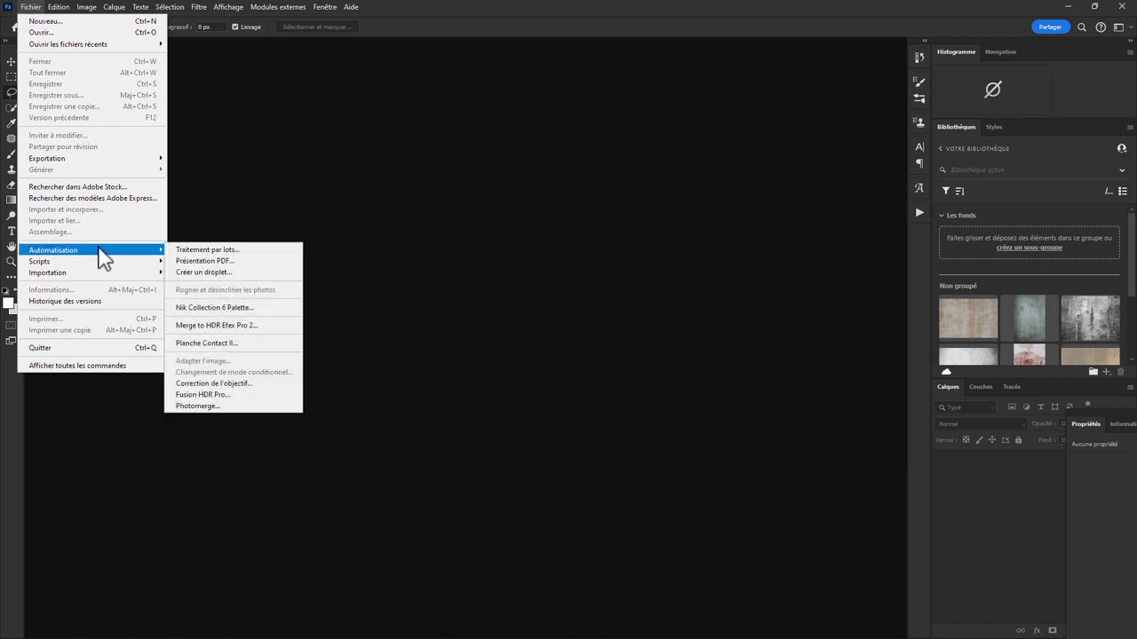
{"action": "left_click", "coordinate": [218, 272]}
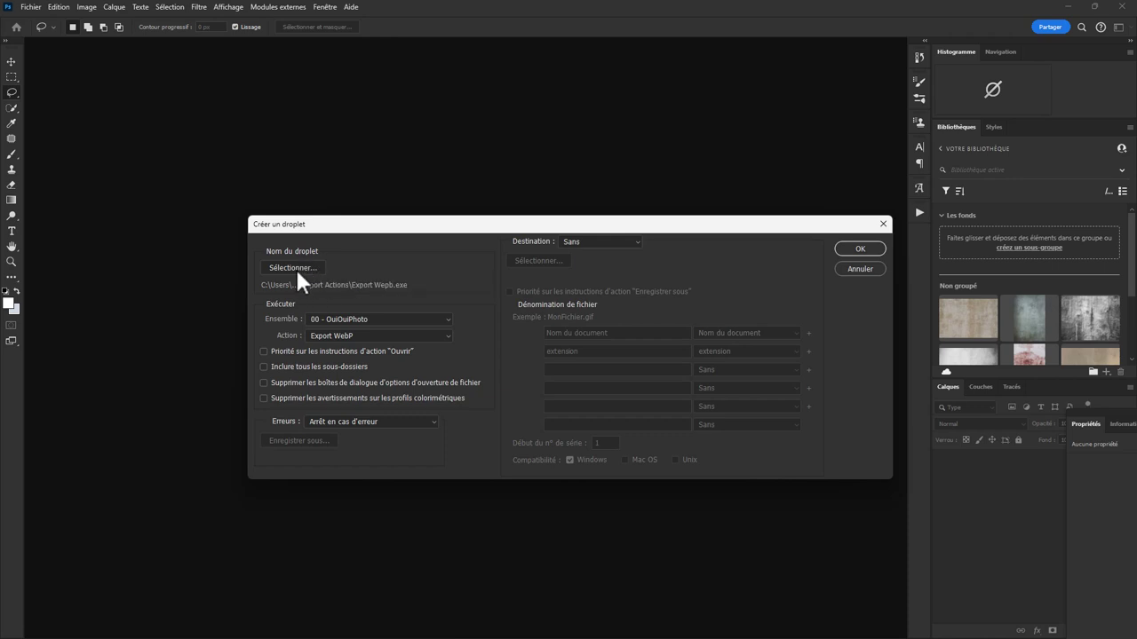
{"action": "left_click", "coordinate": [294, 266]}
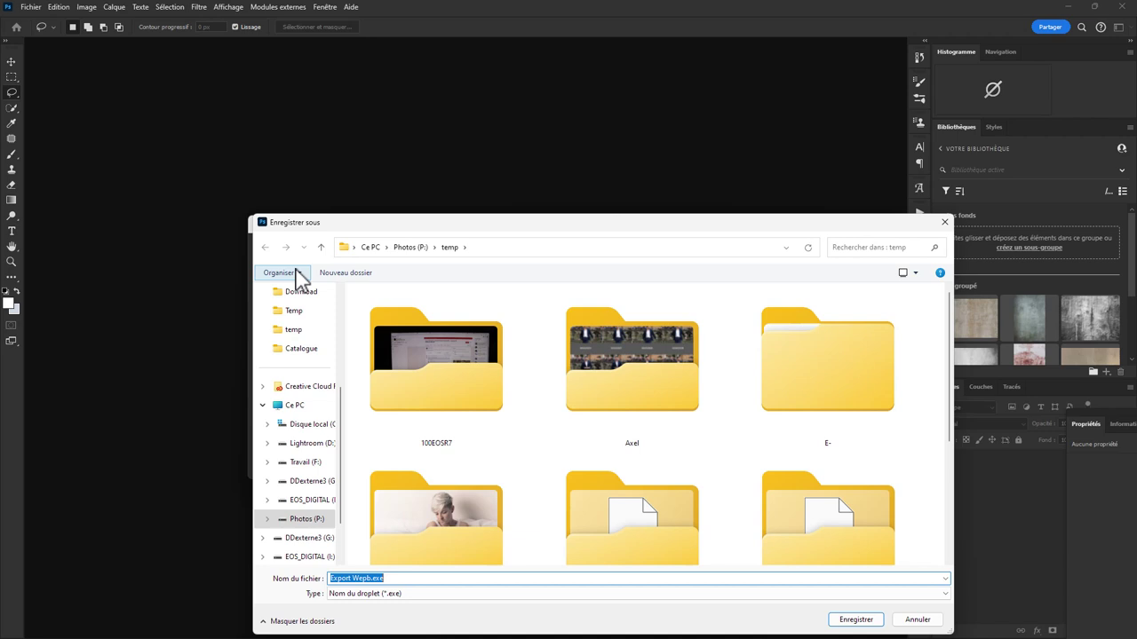
{"action": "left_click", "coordinate": [491, 251]}
{"action": "type", "text": "C:\\Users\\OuiOuiPhoto\\AppData\\Roaming\\Adobe\\Lightroom\\Export Actions"}
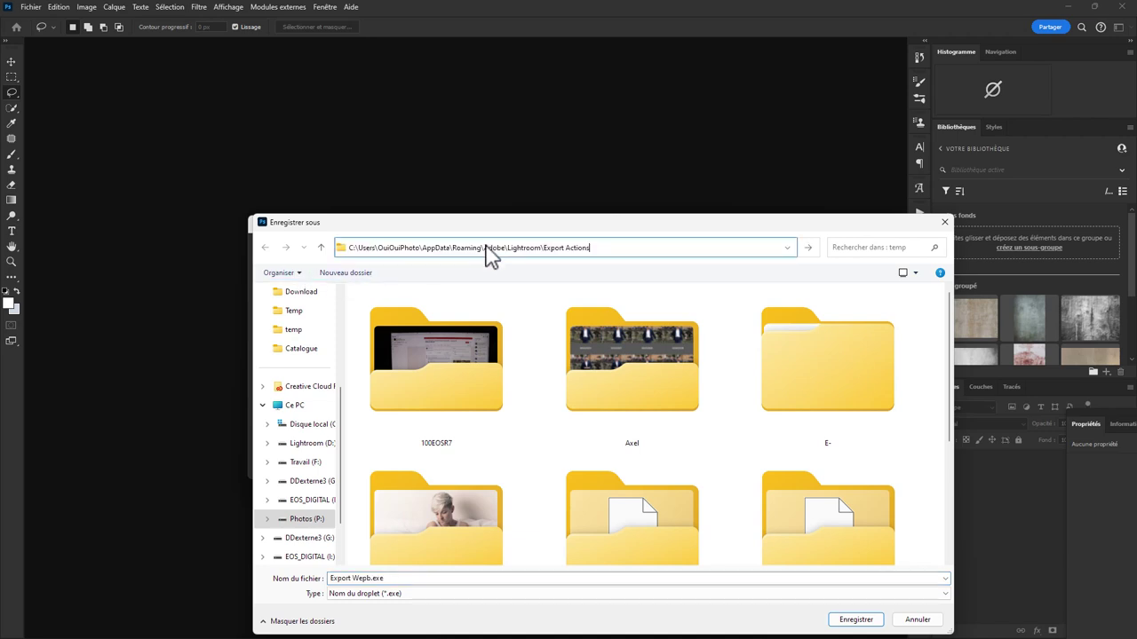
{"action": "key", "text": "Return"}
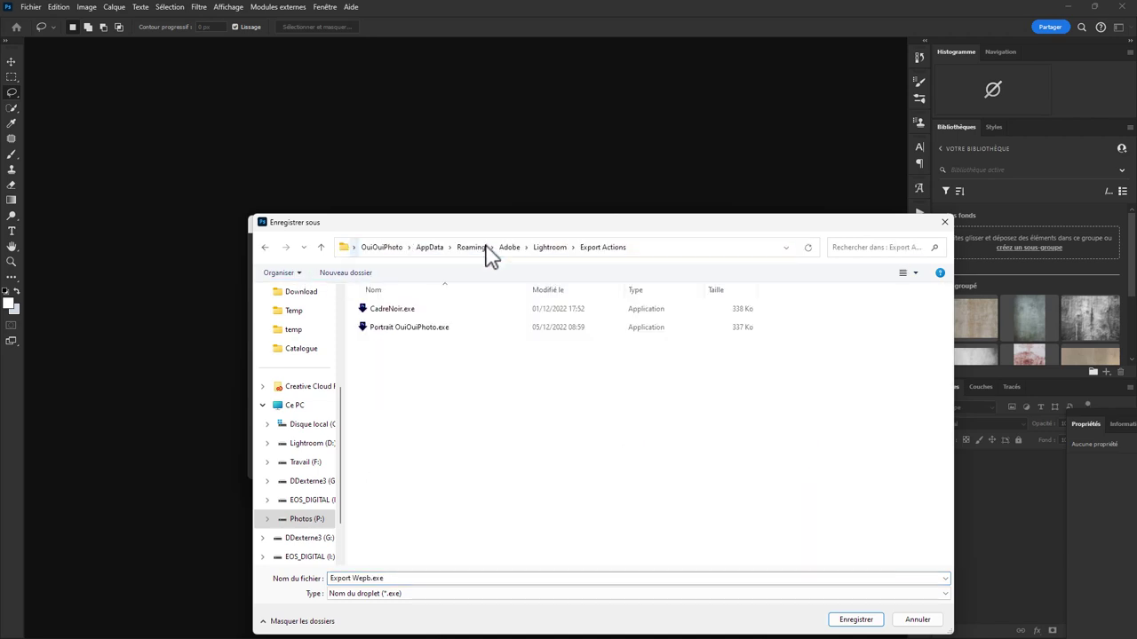
{"action": "left_click", "coordinate": [386, 579]}
{"action": "left_click", "coordinate": [854, 620]}
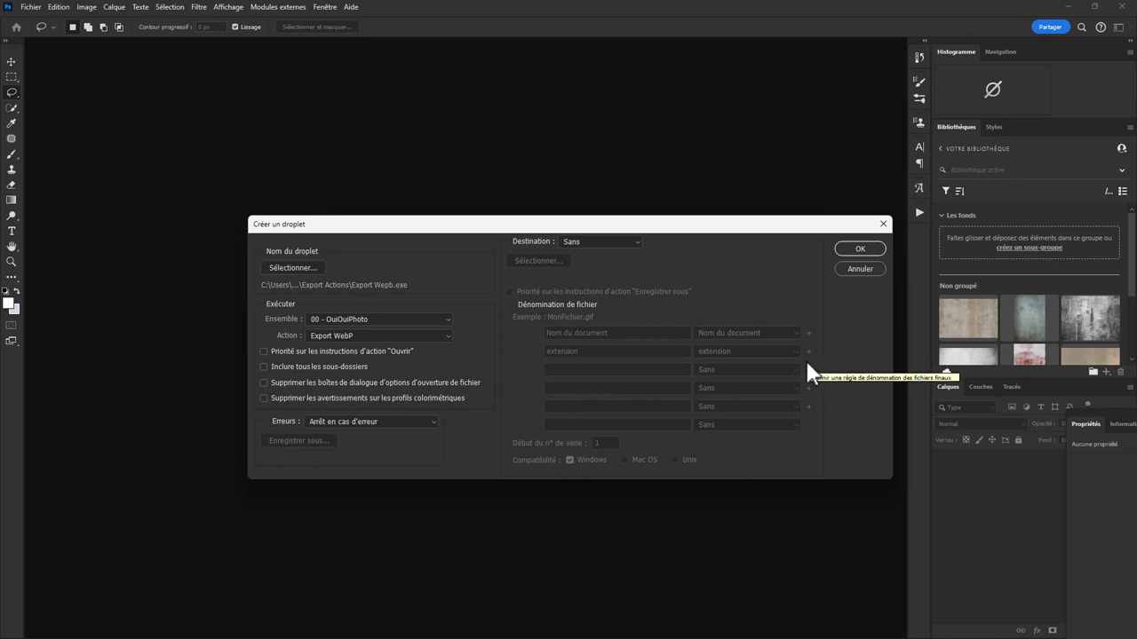
{"action": "left_click", "coordinate": [859, 249]}
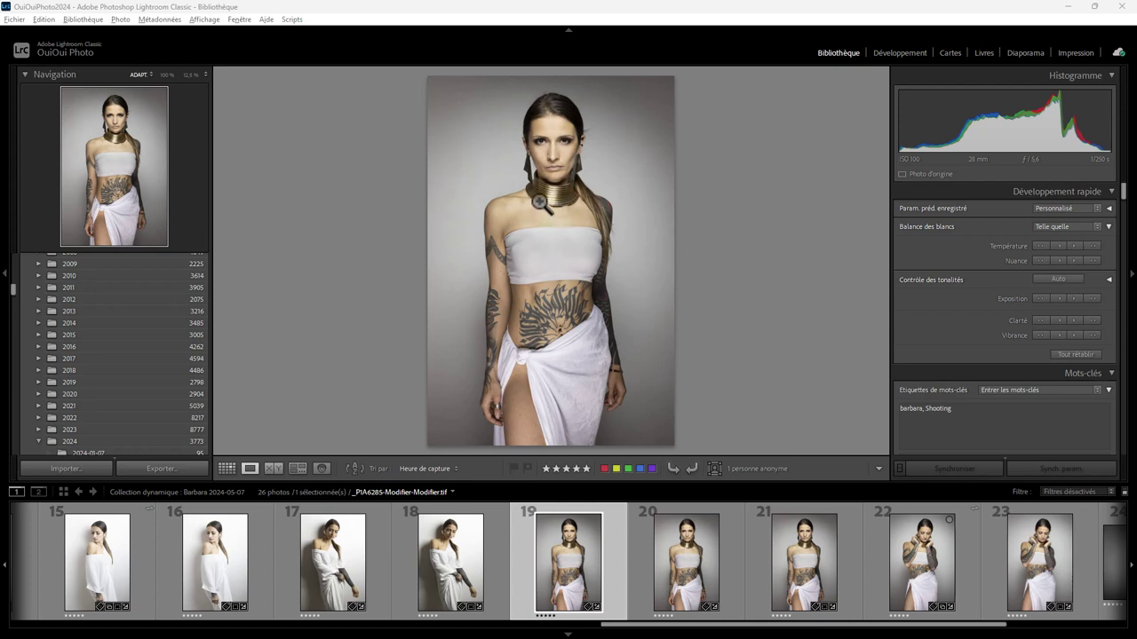
- Load Temp 2048px in the Export dialog and set After Export to run Export Webp
{"action": "right_click", "coordinate": [539, 202]}
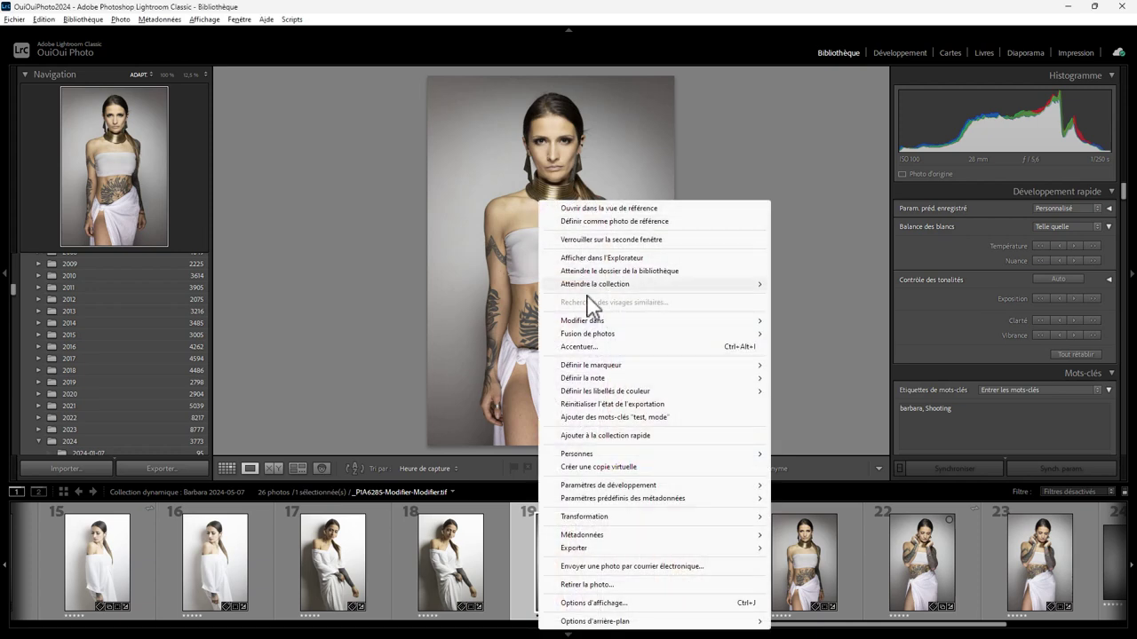
{"action": "mouse_move", "coordinate": [574, 548]}
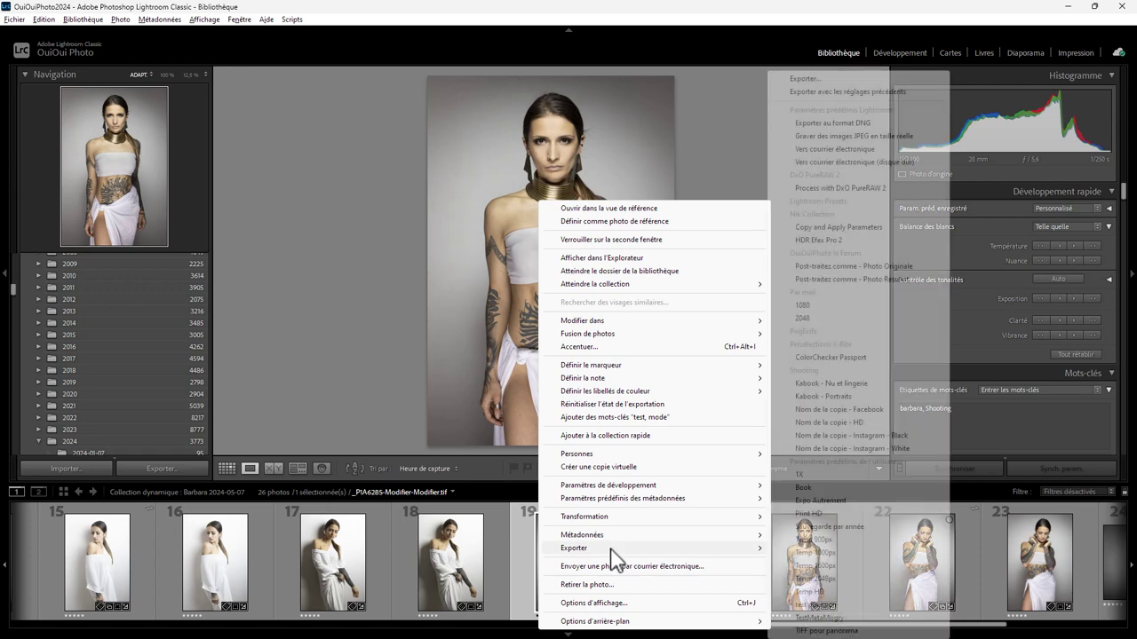
{"action": "left_click", "coordinate": [804, 79]}
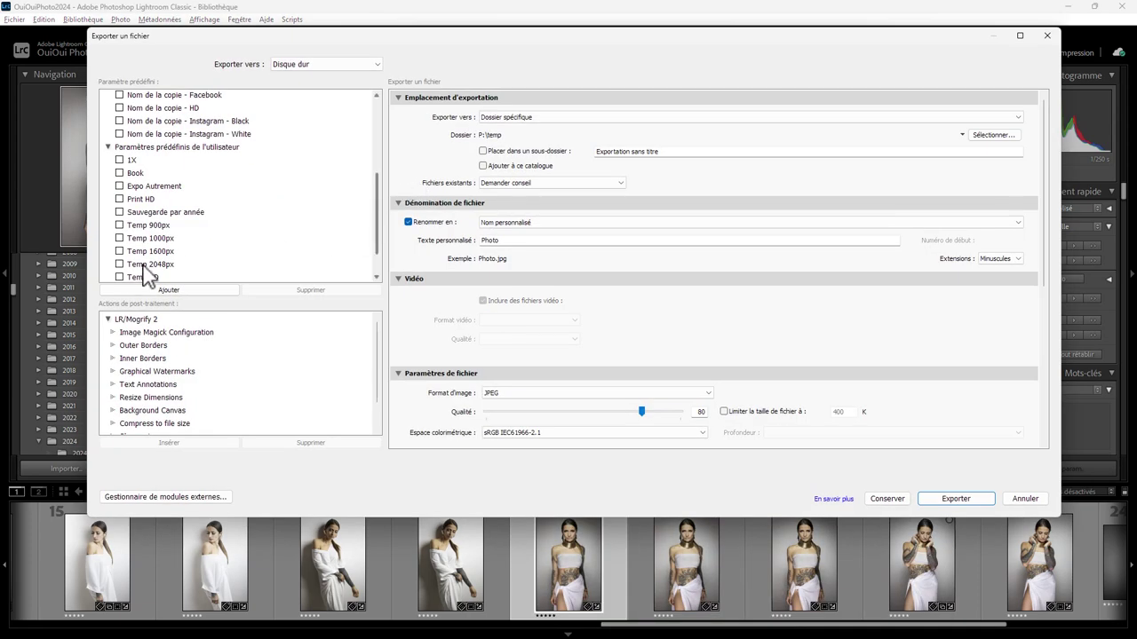
{"action": "left_click", "coordinate": [153, 266]}
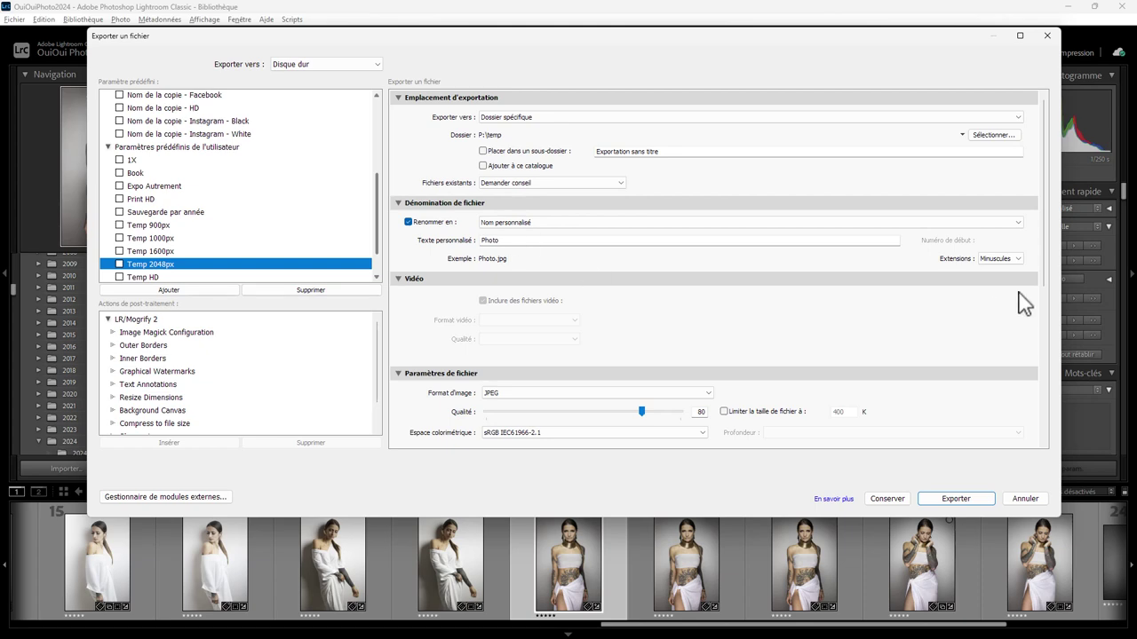
{"action": "scroll", "coordinate": [1051, 310], "scroll_direction": "down", "scroll_amount": 1}
{"action": "scroll", "coordinate": [1050, 310], "scroll_direction": "down", "scroll_amount": 2}
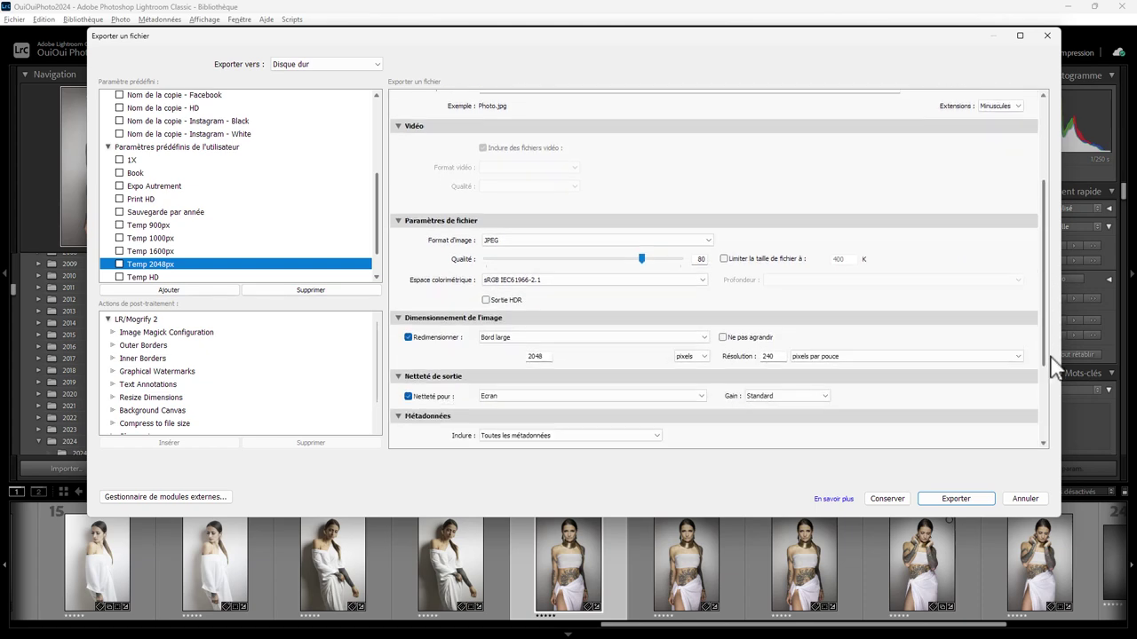
{"action": "scroll", "coordinate": [1050, 338], "scroll_direction": "down", "scroll_amount": 2}
{"action": "scroll", "coordinate": [1051, 355], "scroll_direction": "down", "scroll_amount": 2}
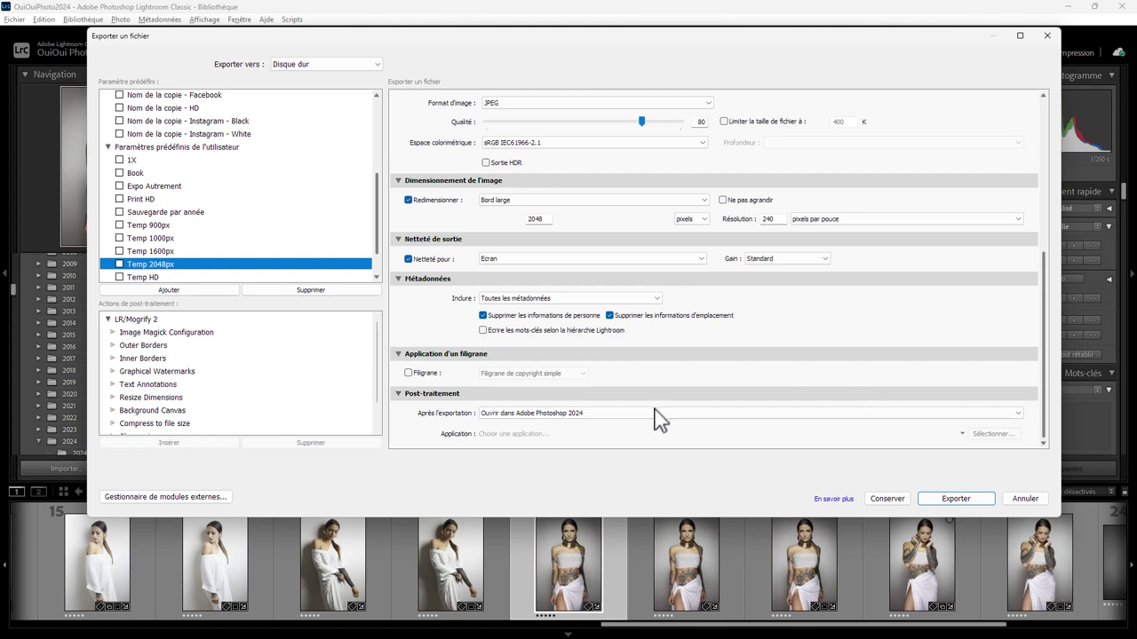
{"action": "left_click", "coordinate": [613, 414]}
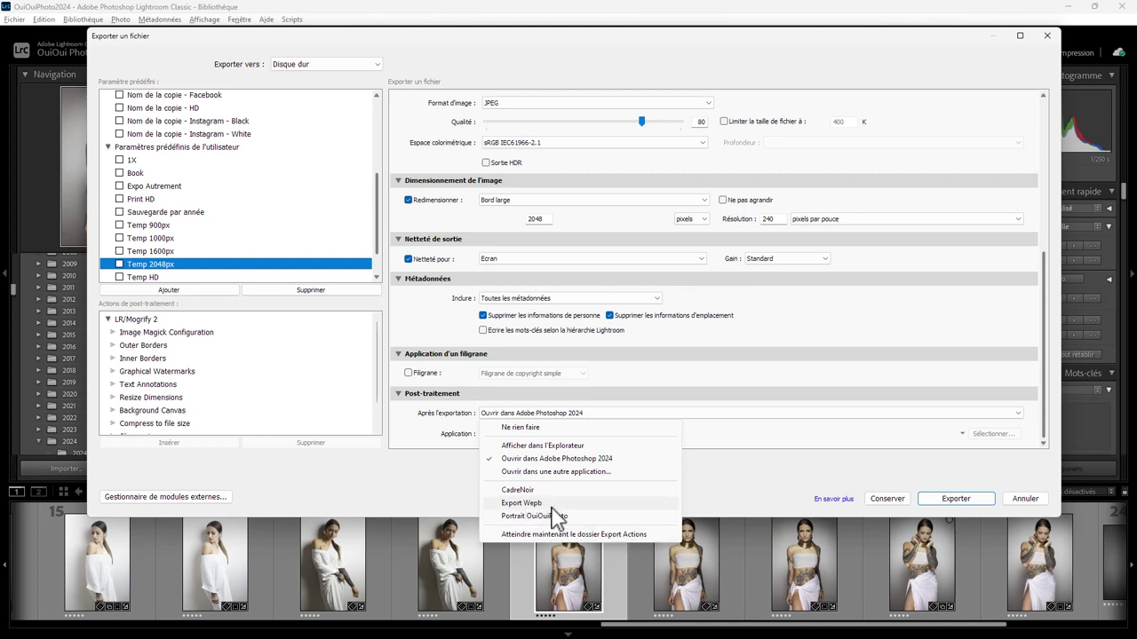
{"action": "left_click", "coordinate": [548, 503]}
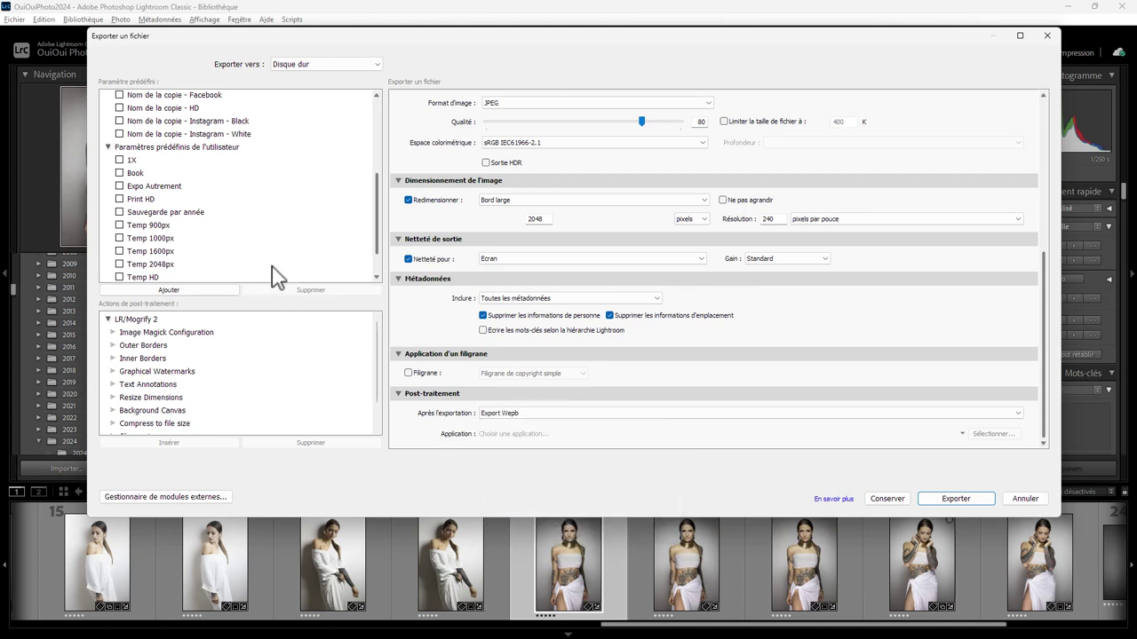
- Save these settings as the user preset 'Export WebP' and close without exporting
{"action": "left_click", "coordinate": [194, 300]}
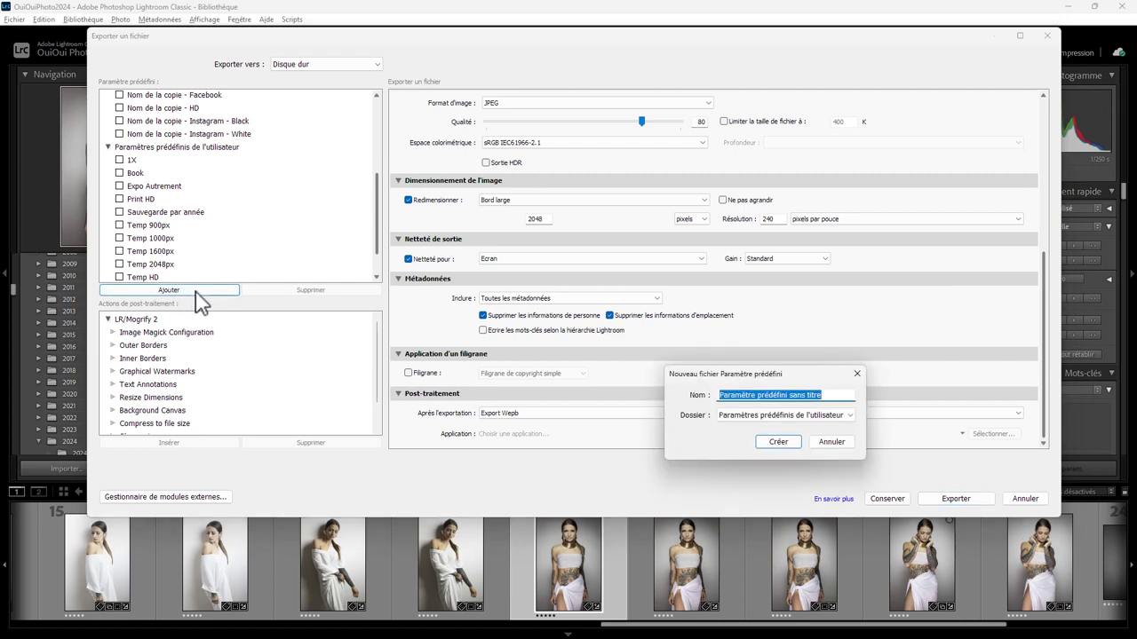
{"action": "type", "text": "Export "}
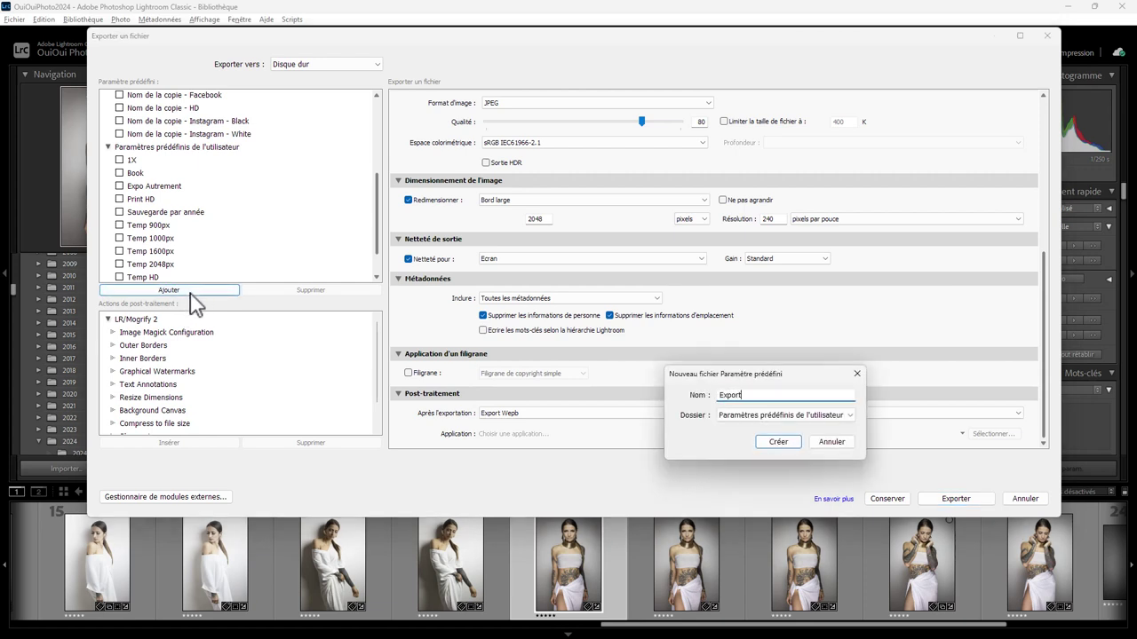
{"action": "type", "text": "Web"}
{"action": "type", "text": "P"}
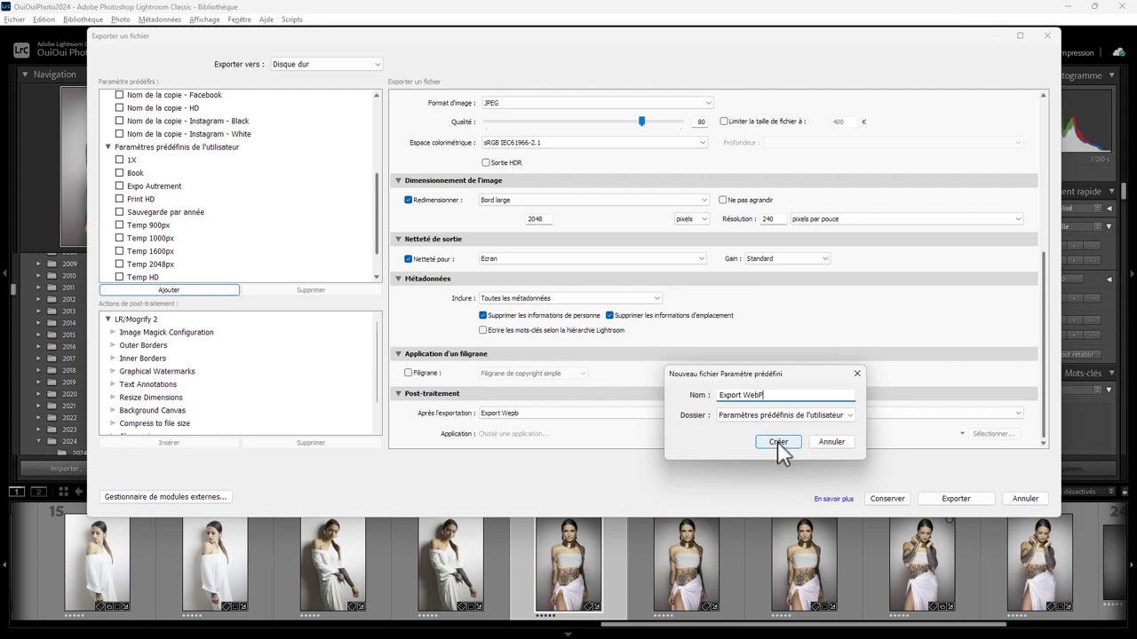
{"action": "left_click", "coordinate": [777, 443]}
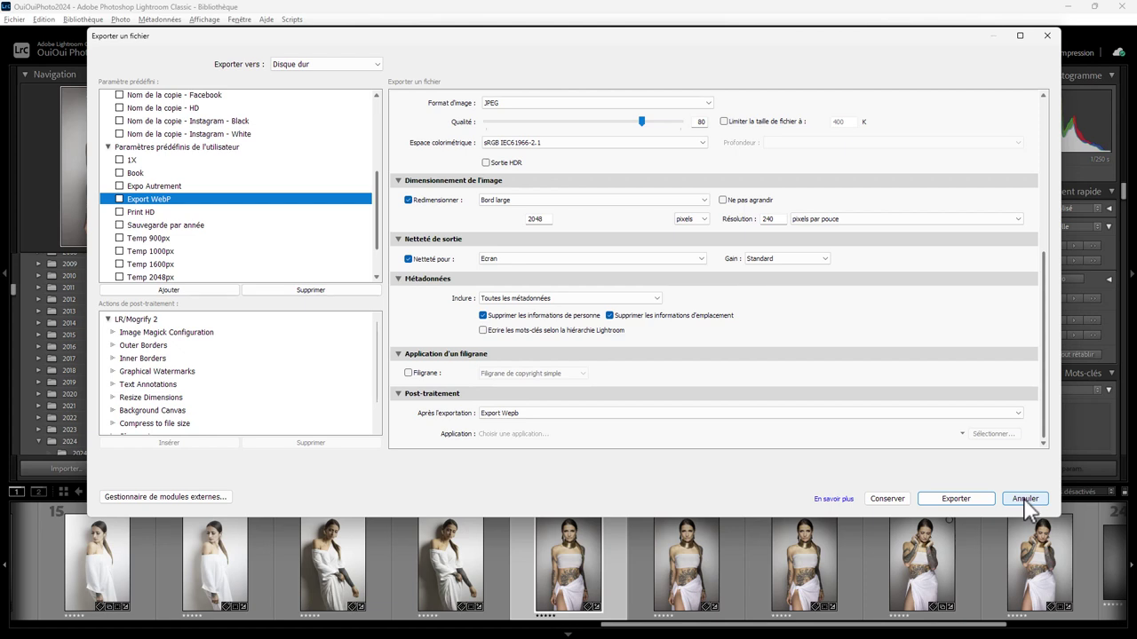
{"action": "left_click", "coordinate": [1026, 500]}
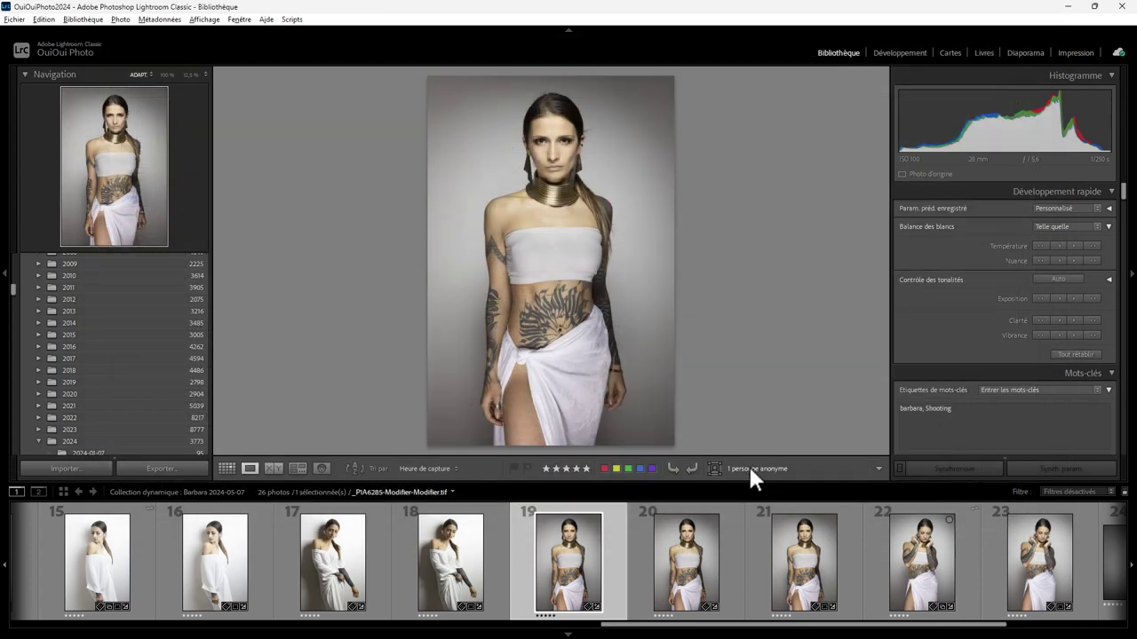
- Export red-neon photo 7 with the Export WebP preset, overwriting the existing Photo.jpg
{"action": "mouse_move", "coordinate": [674, 629]}
{"action": "left_mouse_down"}
{"action": "mouse_move", "coordinate": [771, 633]}
{"action": "mouse_move", "coordinate": [260, 621]}
{"action": "left_mouse_up"}
{"action": "left_click", "coordinate": [291, 560]}
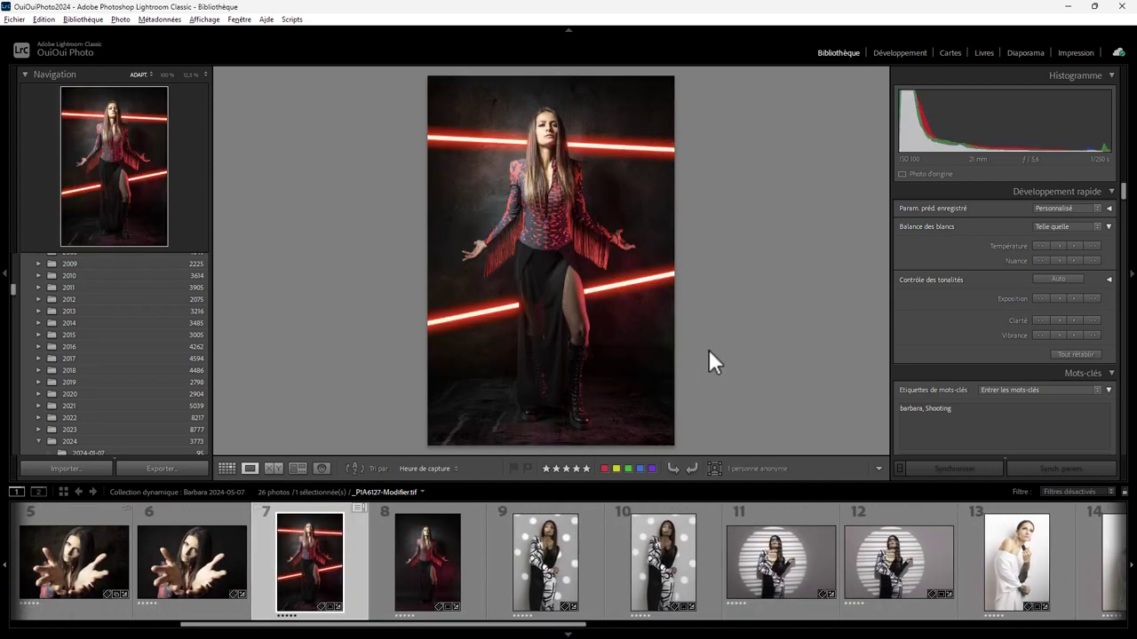
{"action": "right_click", "coordinate": [552, 196]}
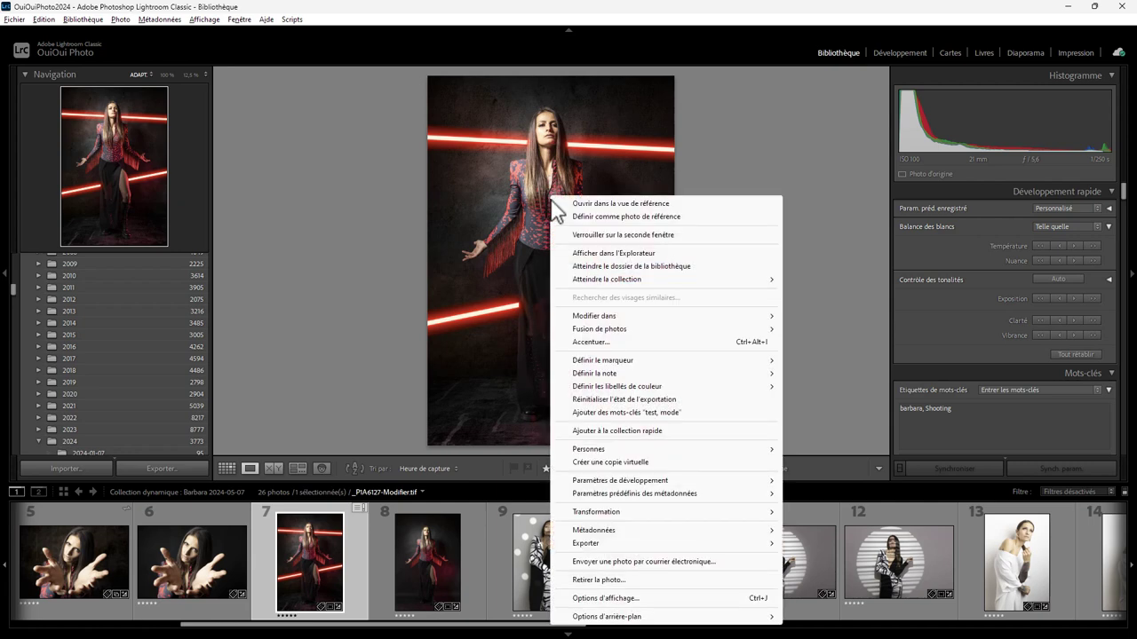
{"action": "mouse_move", "coordinate": [622, 542]}
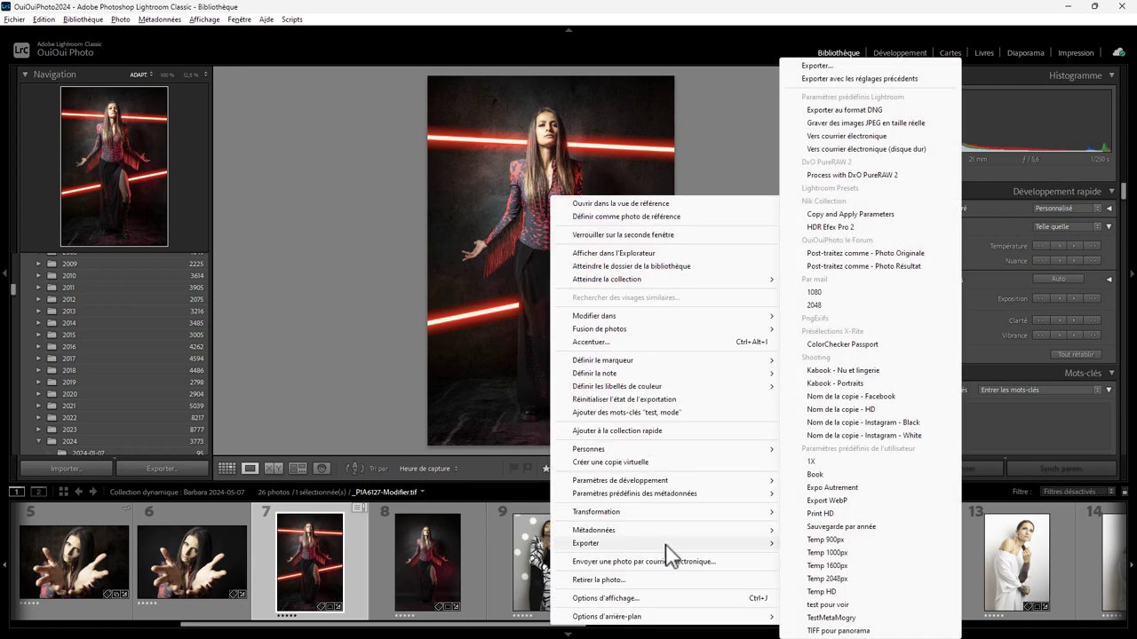
{"action": "left_click", "coordinate": [837, 500]}
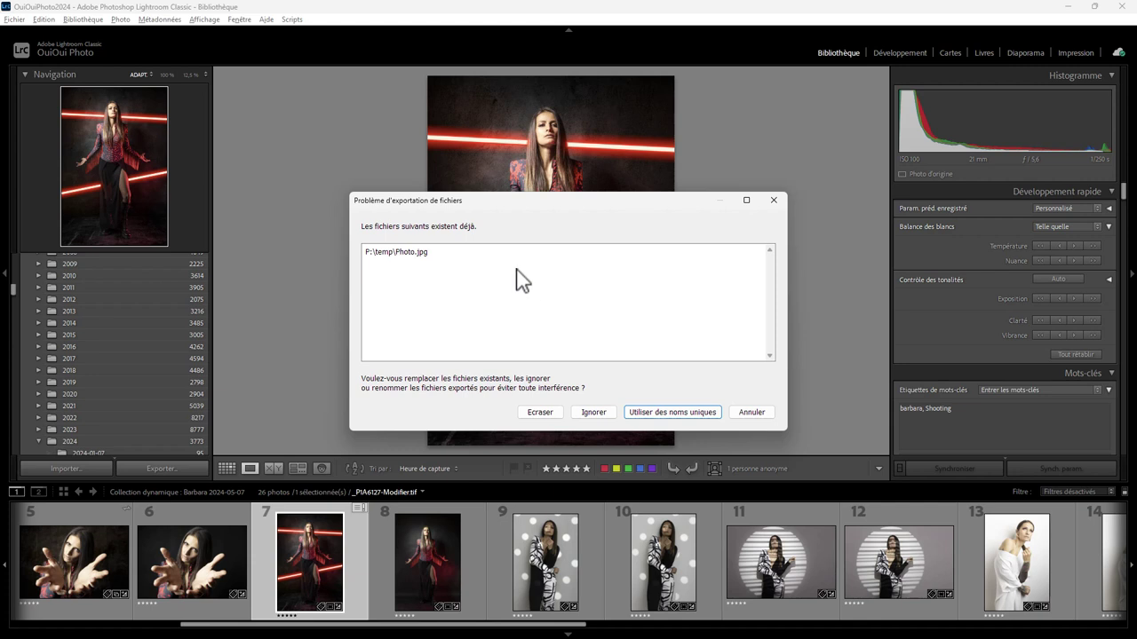
{"action": "left_click", "coordinate": [541, 413]}
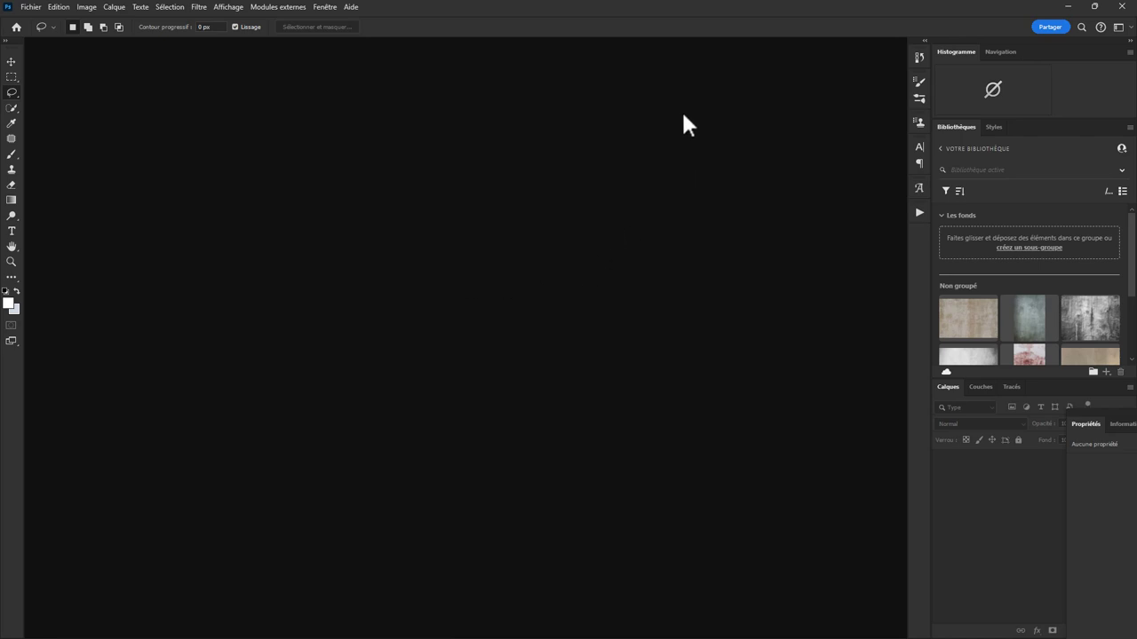
- Switch to File Explorer on P:\temp to confirm Photo.webp sits beside Photo.jpg
{"action": "key", "text": "alt+Tab"}
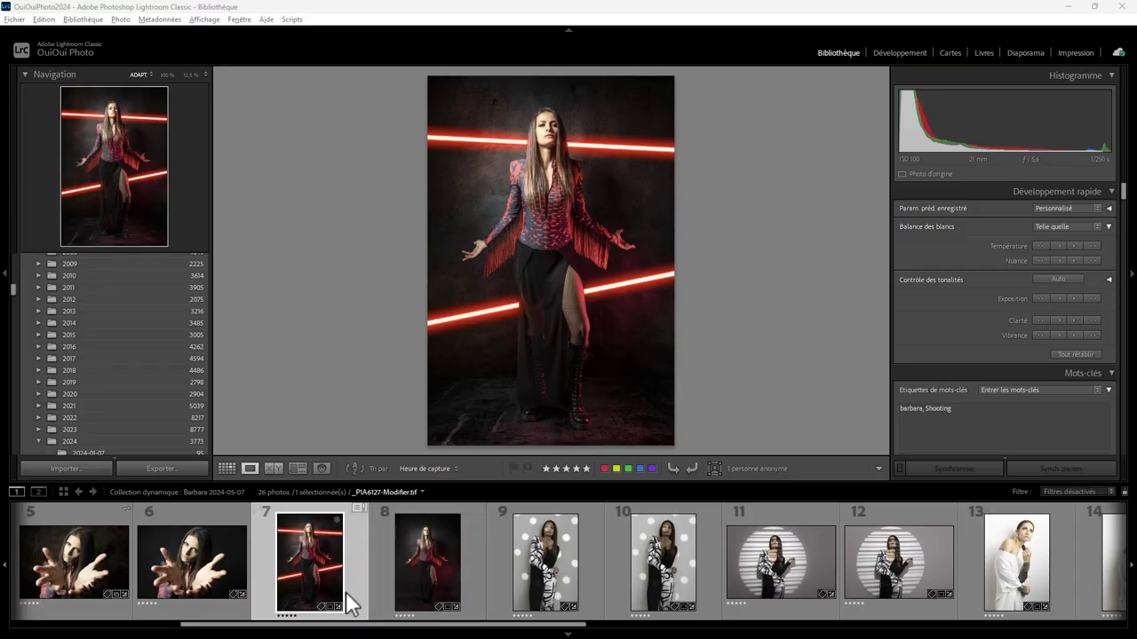
- Select filmstrip photos 1, 3 and 5 together in the 2024-05-07 collection
{"action": "left_click", "coordinate": [80, 573]}
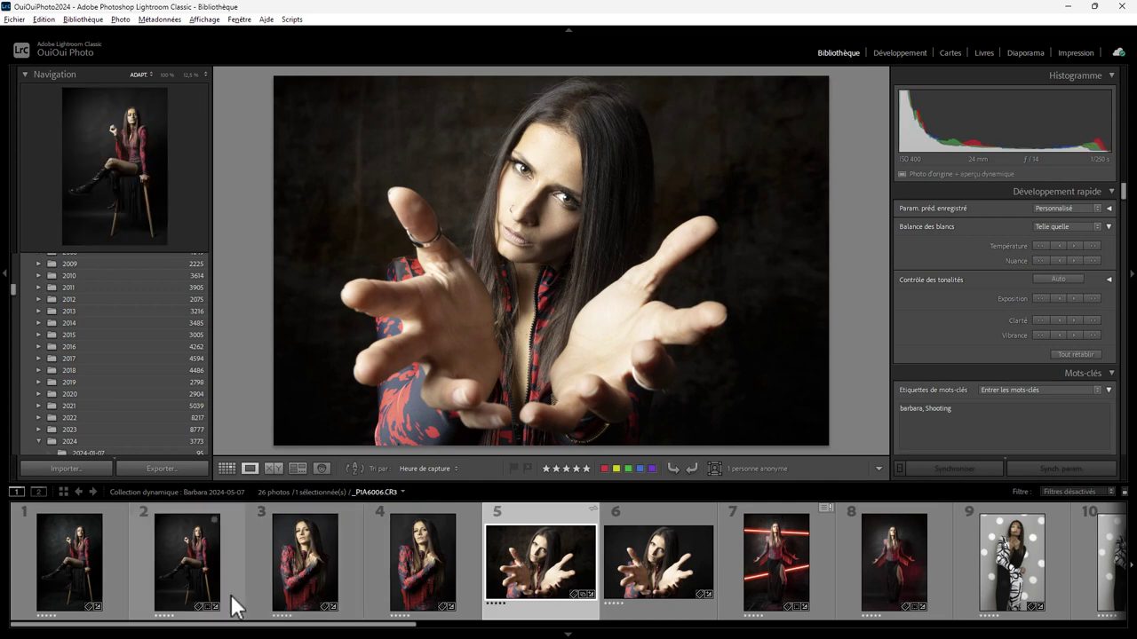
{"action": "left_click", "coordinate": [78, 559]}
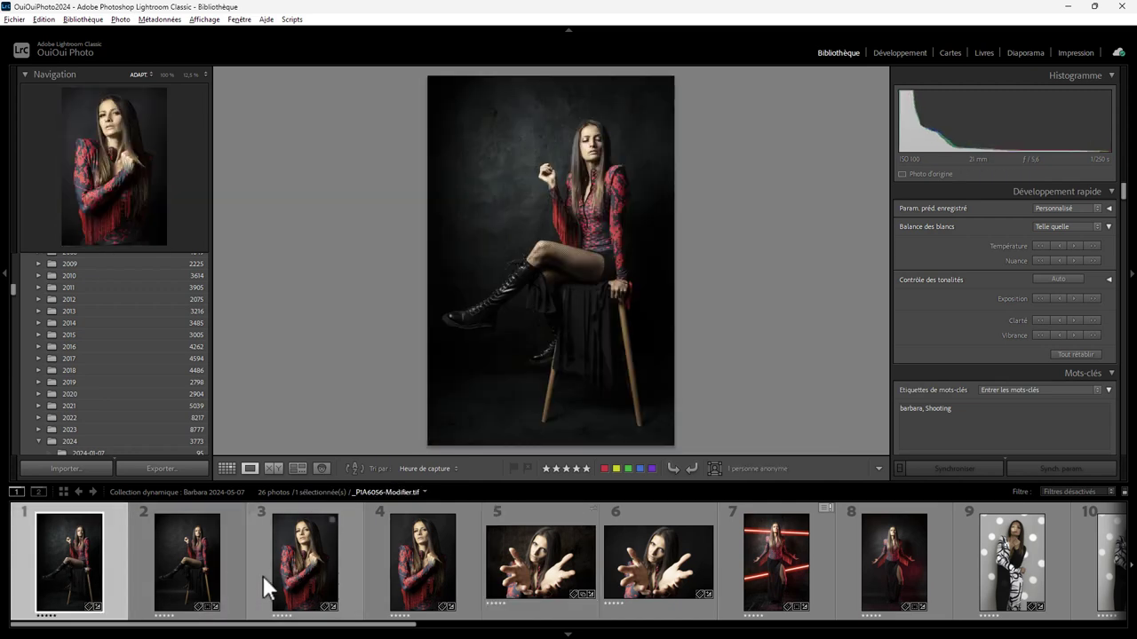
{"action": "left_click", "coordinate": [316, 564], "text": "ctrl"}
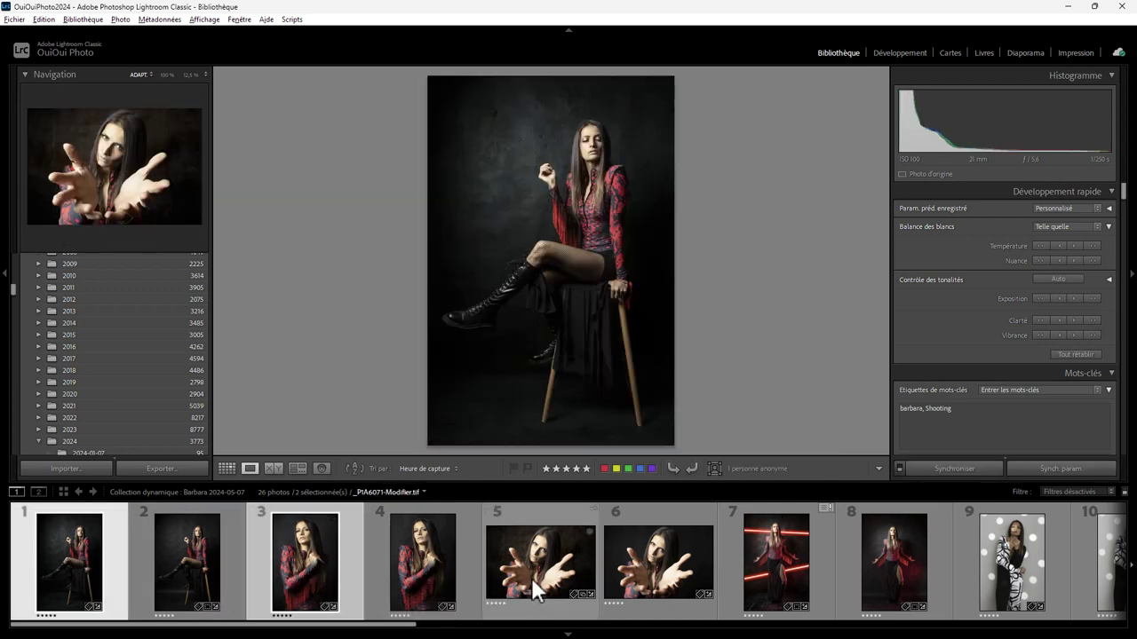
{"action": "left_click", "coordinate": [531, 578], "text": "ctrl"}
{"action": "mouse_move", "coordinate": [421, 630]}
{"action": "left_mouse_down"}
{"action": "mouse_move", "coordinate": [432, 629]}
{"action": "mouse_move", "coordinate": [414, 633]}
{"action": "left_mouse_up"}
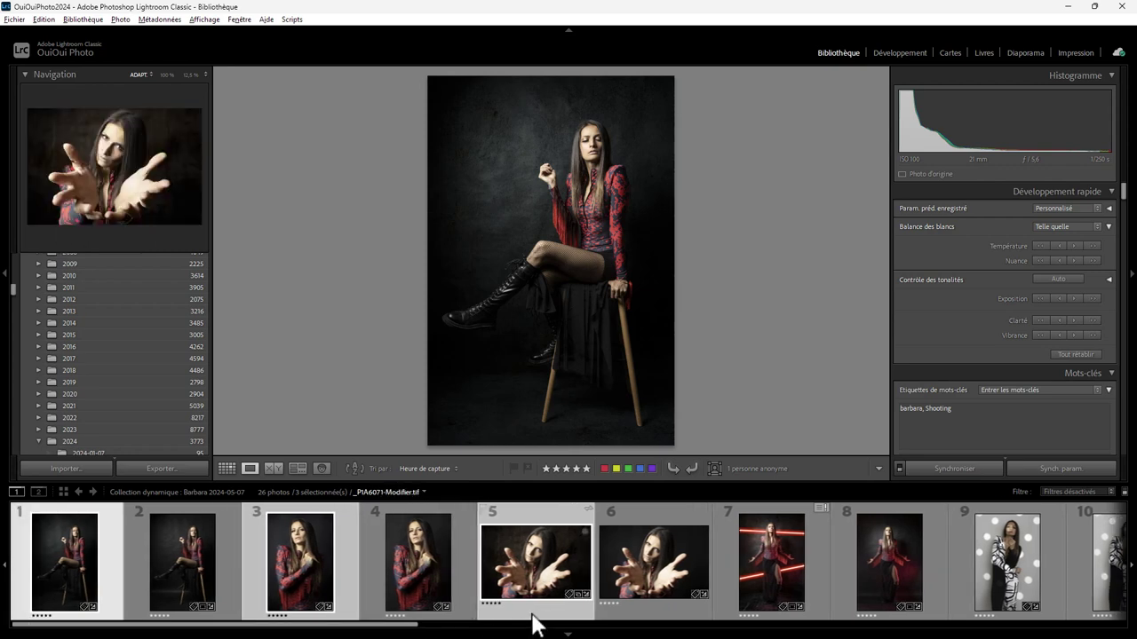
- Export photos 1, 3 and 5 with the saved preset, overwriting the existing files in P:\temp
{"action": "right_click", "coordinate": [543, 569]}
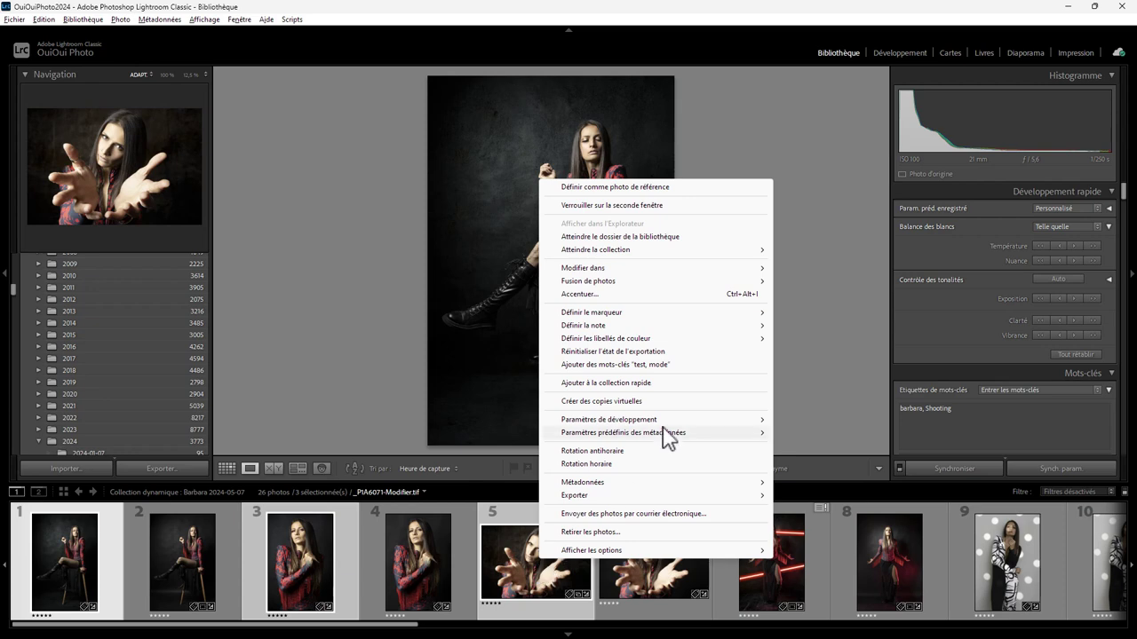
{"action": "mouse_move", "coordinate": [574, 495]}
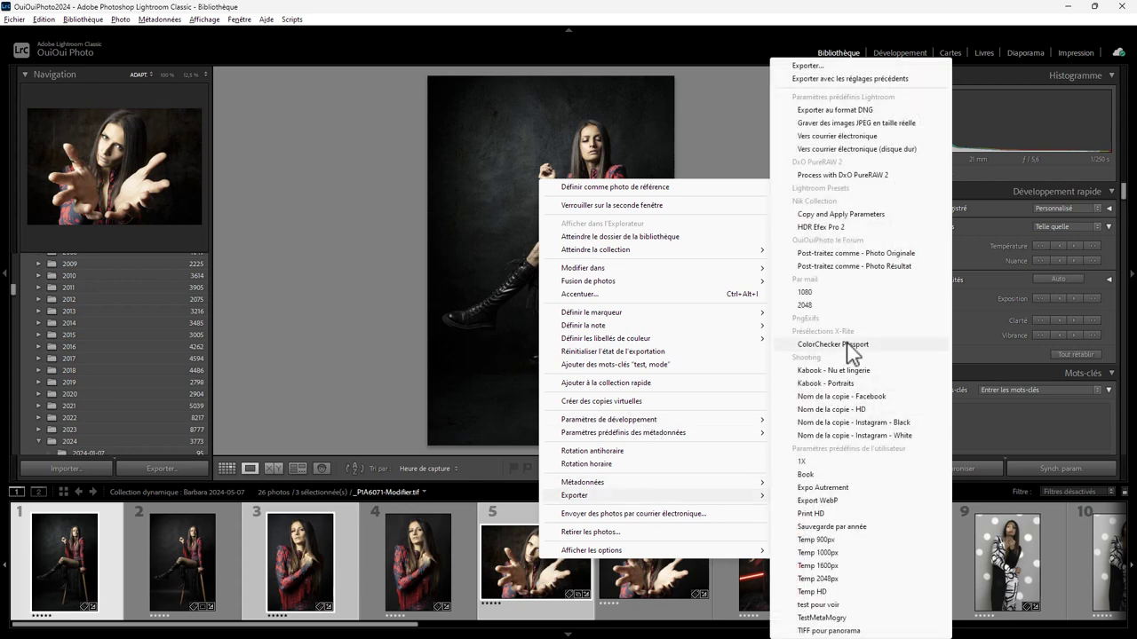
{"action": "left_click", "coordinate": [835, 501]}
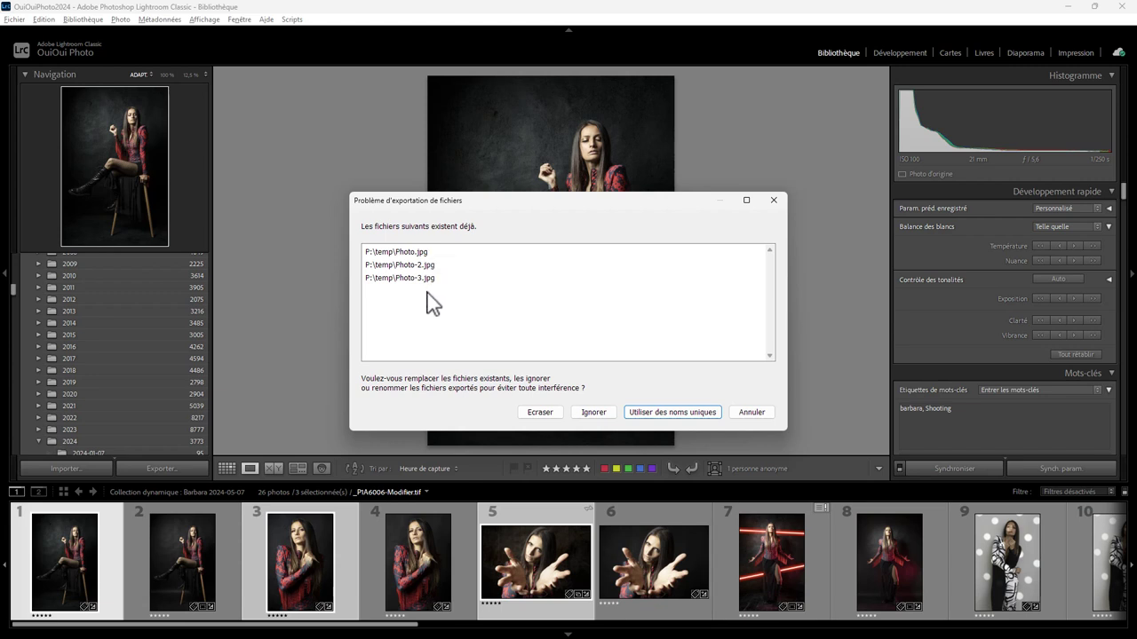
{"action": "left_click", "coordinate": [540, 412]}
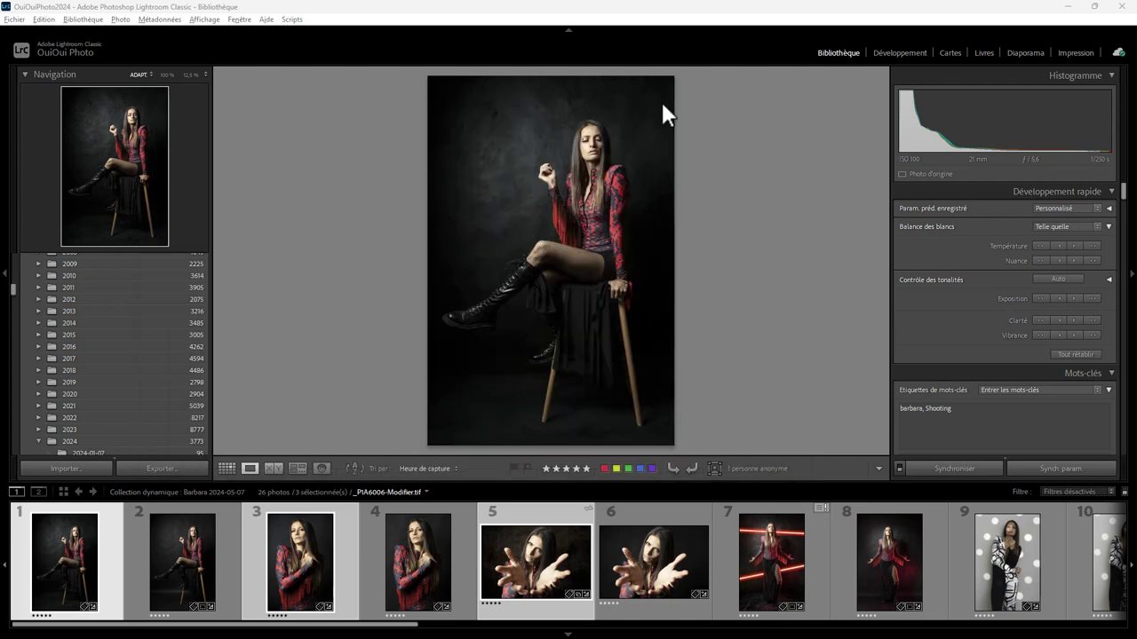
- Open the full export settings for the selected photos and load the Export WebP preset
{"action": "right_click", "coordinate": [539, 520]}
{"action": "mouse_move", "coordinate": [571, 447]}
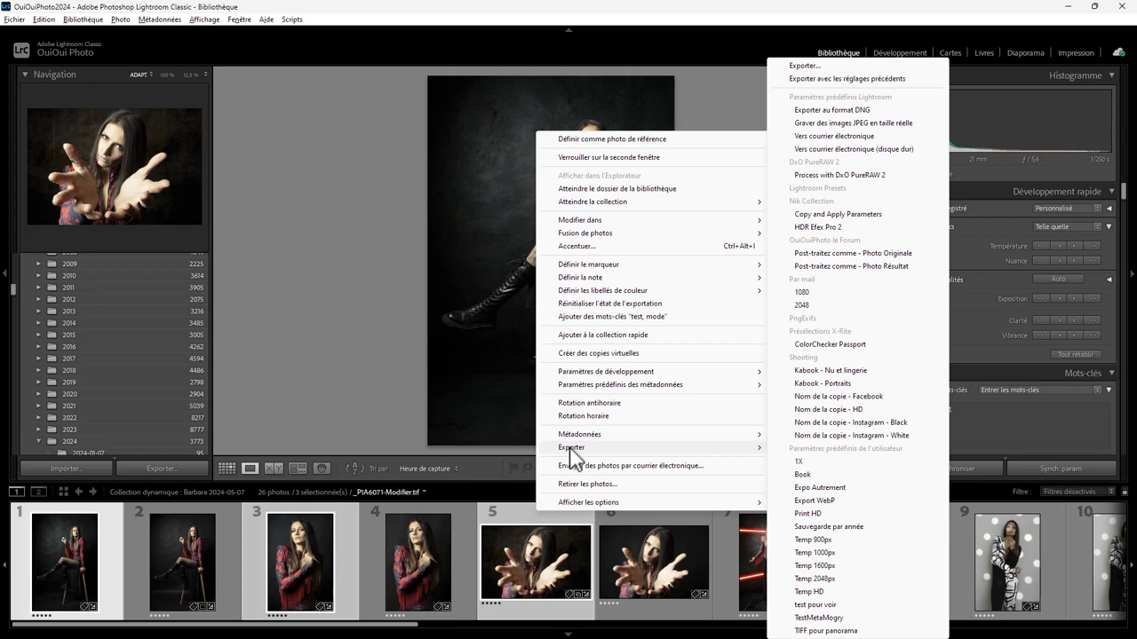
{"action": "left_click", "coordinate": [808, 67]}
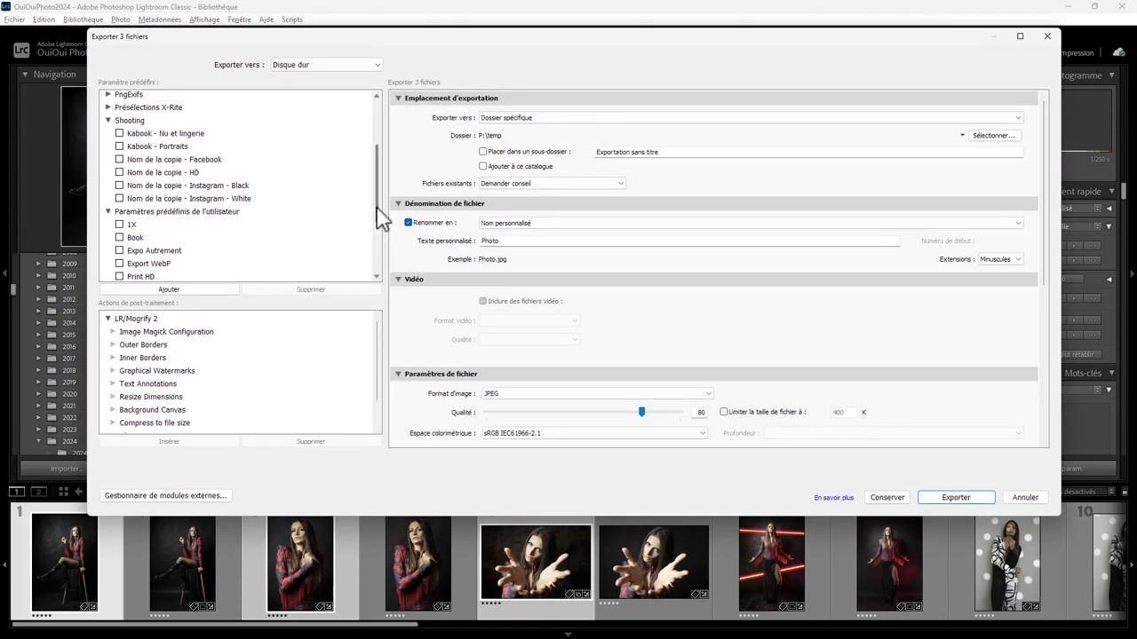
{"action": "left_click", "coordinate": [380, 227]}
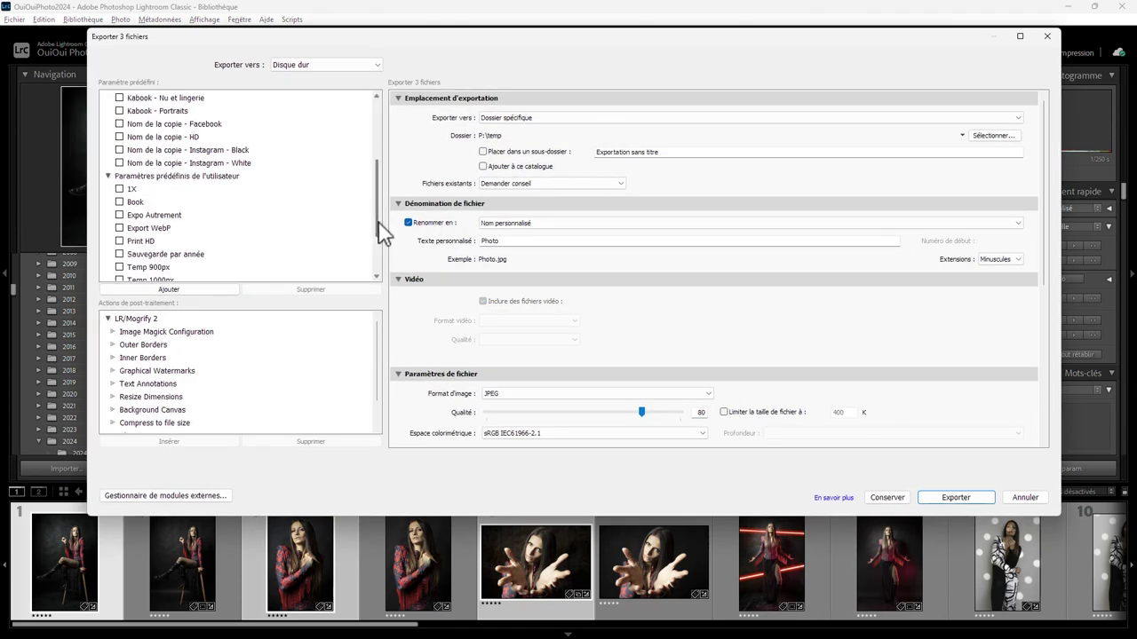
{"action": "left_click_drag", "start_coordinate": [381, 227], "coordinate": [383, 267]}
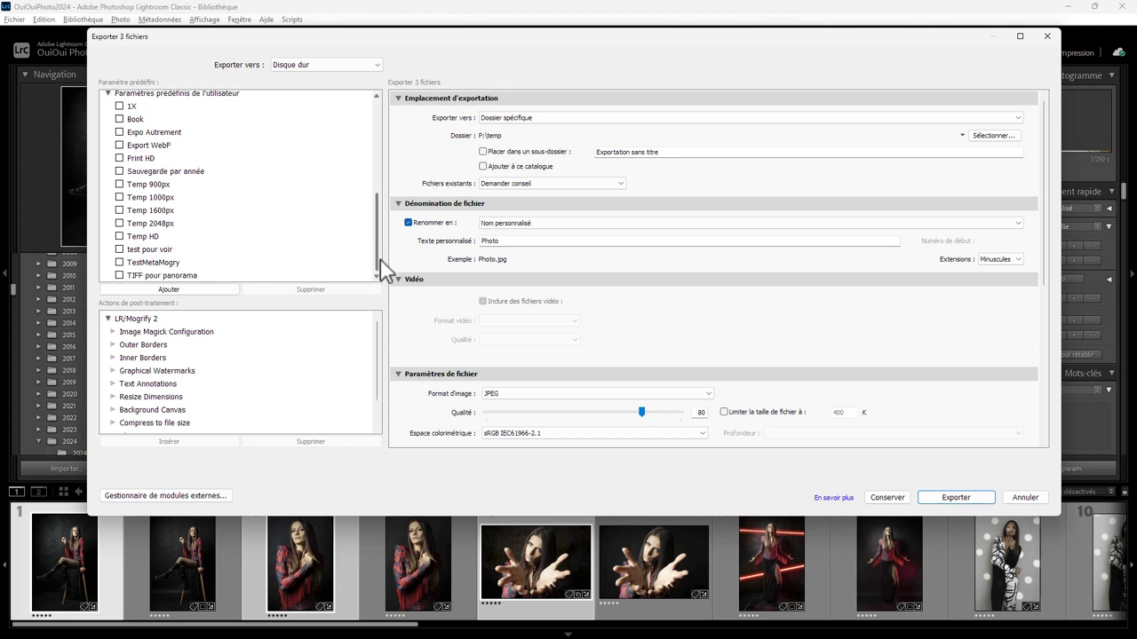
{"action": "left_click", "coordinate": [158, 146]}
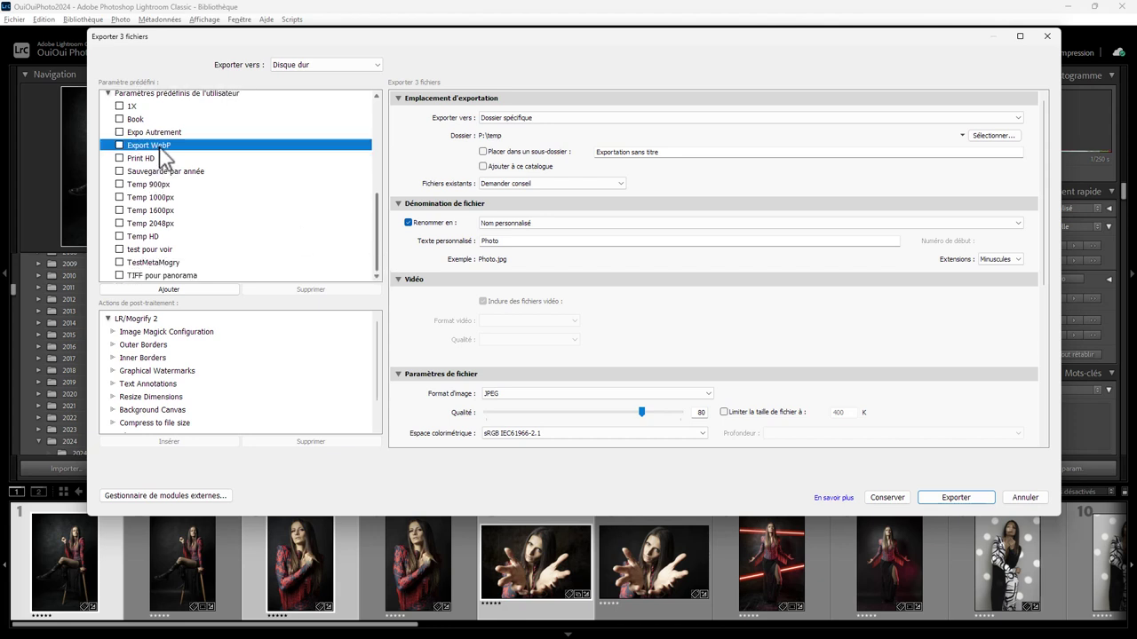
- Set the format to TIFF, turn off resizing, and update Export WebP with these settings
{"action": "left_click", "coordinate": [557, 397]}
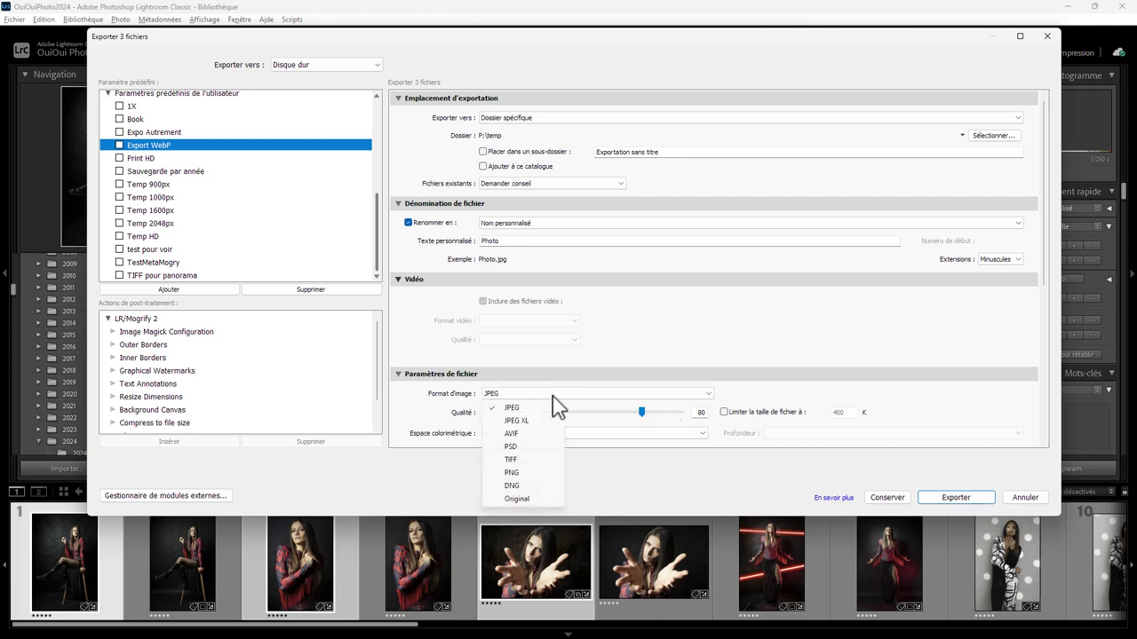
{"action": "left_click", "coordinate": [511, 460]}
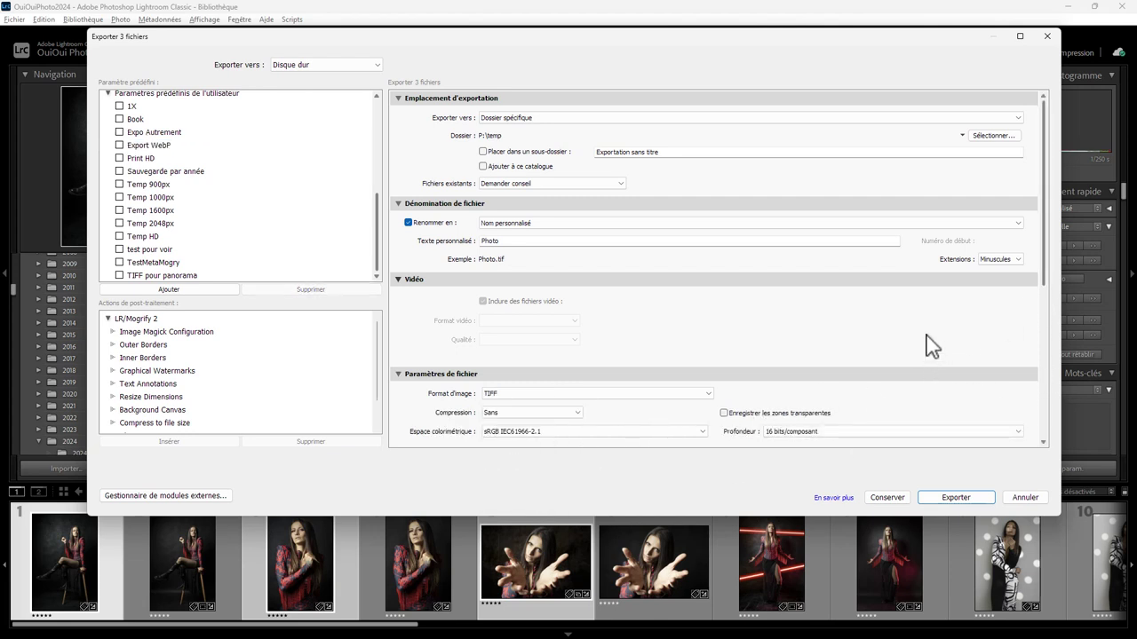
{"action": "left_click_drag", "start_coordinate": [1046, 267], "coordinate": [1039, 356]}
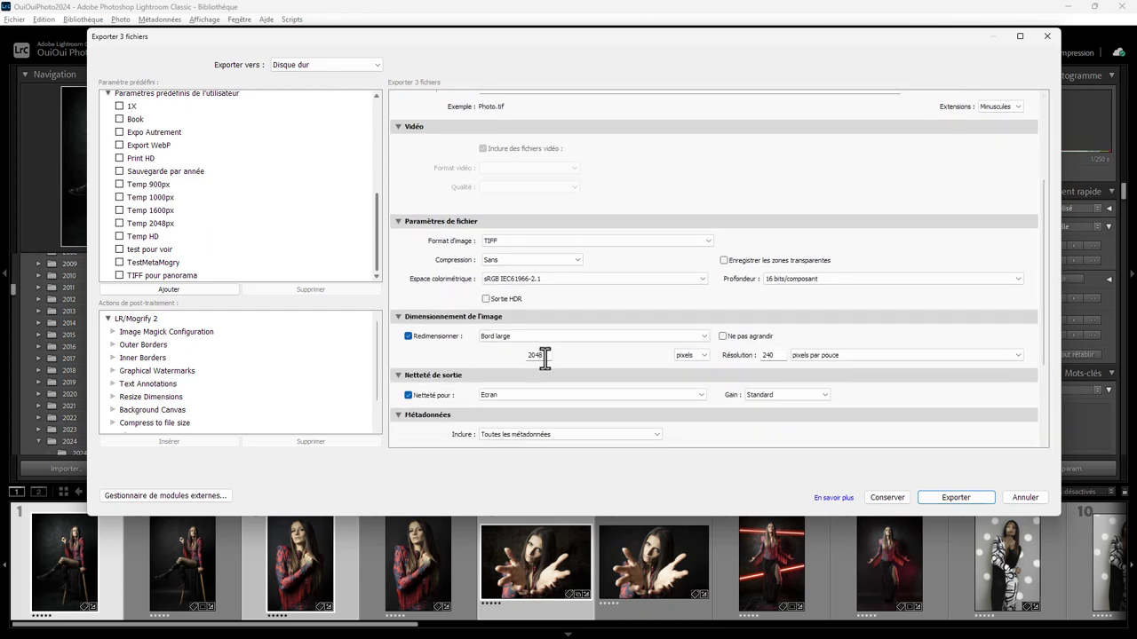
{"action": "left_click", "coordinate": [408, 337]}
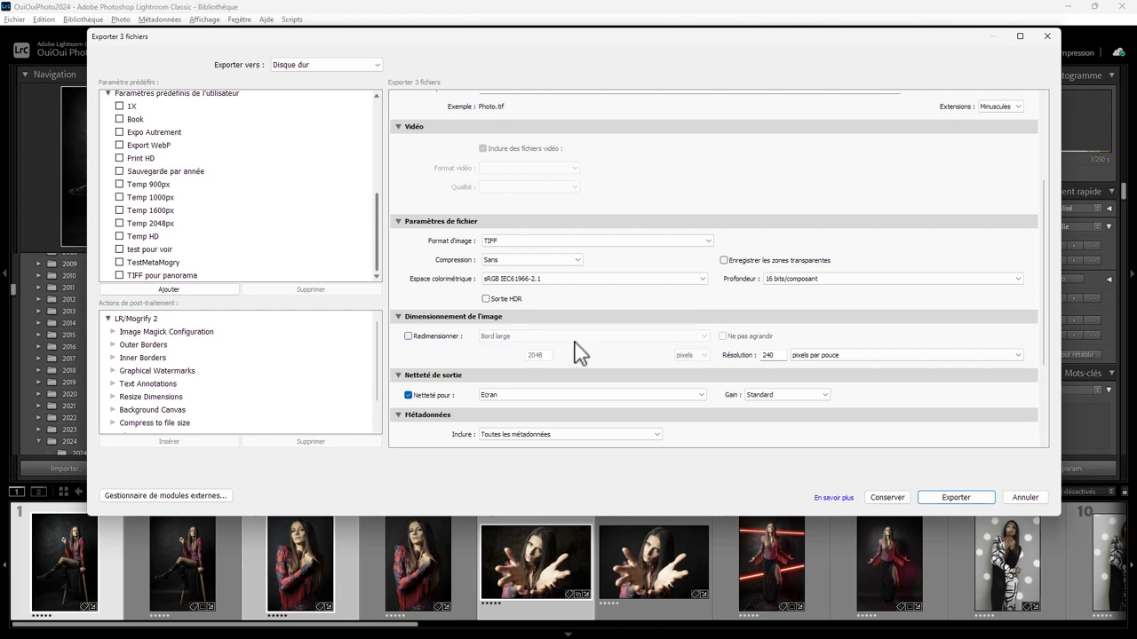
{"action": "scroll", "coordinate": [648, 353], "scroll_direction": "down", "scroll_amount": 3}
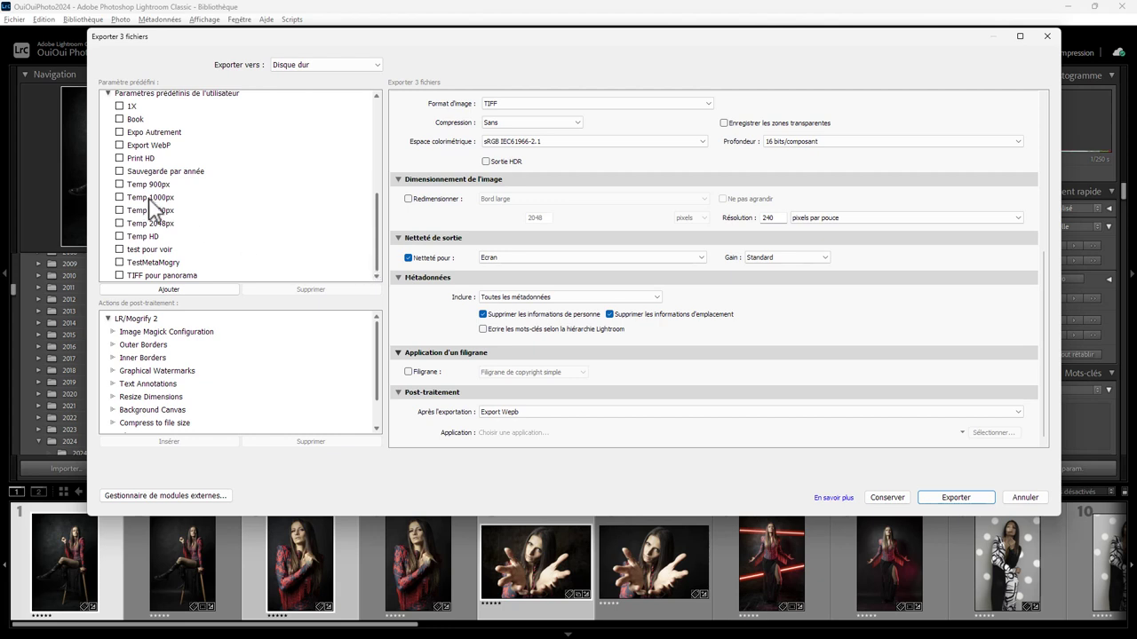
{"action": "right_click", "coordinate": [169, 146]}
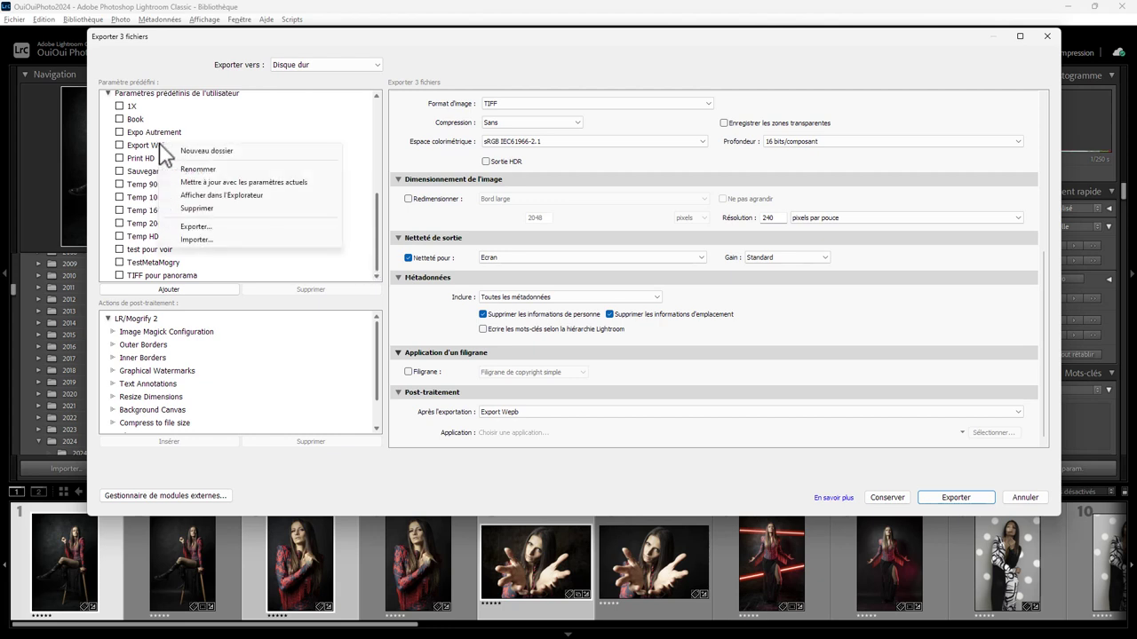
{"action": "left_click", "coordinate": [229, 184]}
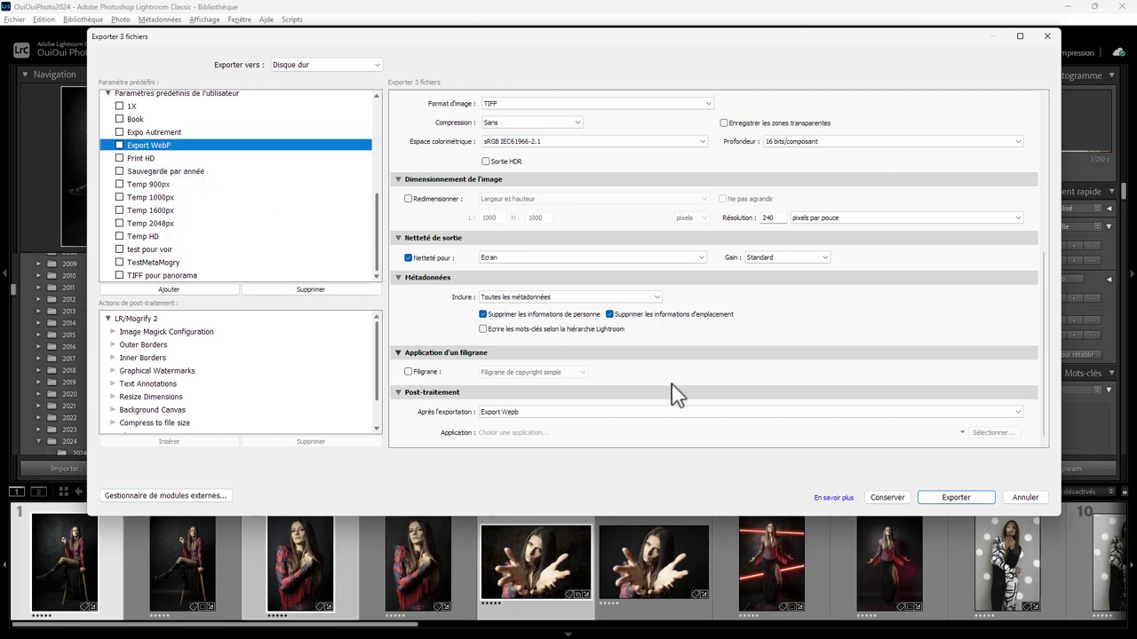
- Cancel the export settings and keep only photo 1 selected
{"action": "left_click", "coordinate": [1025, 499]}
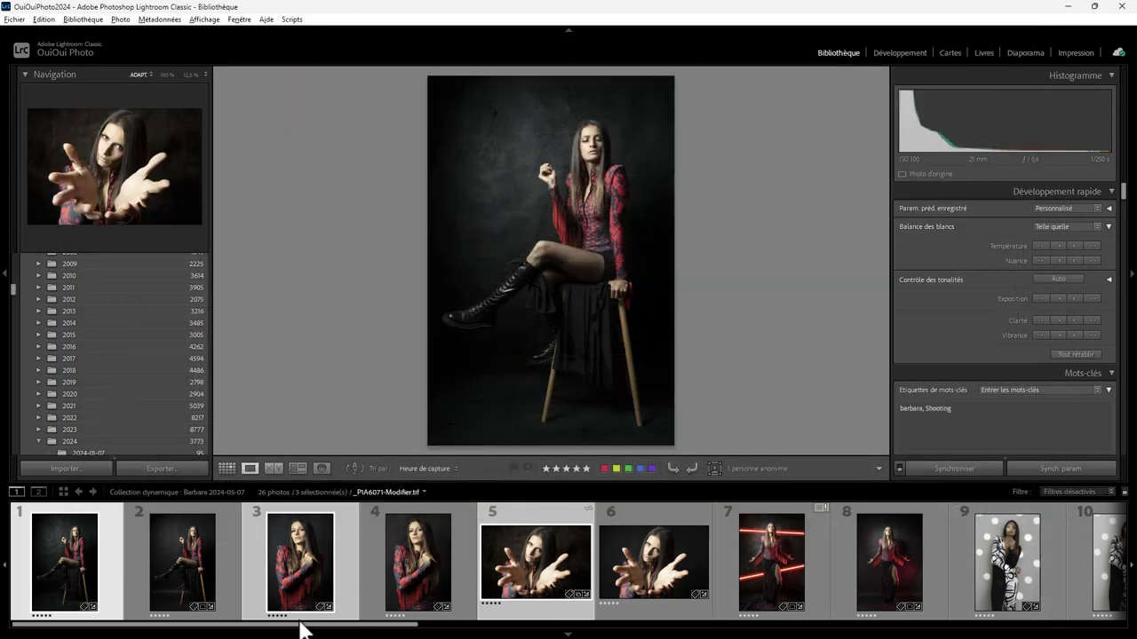
{"action": "left_click", "coordinate": [122, 563]}
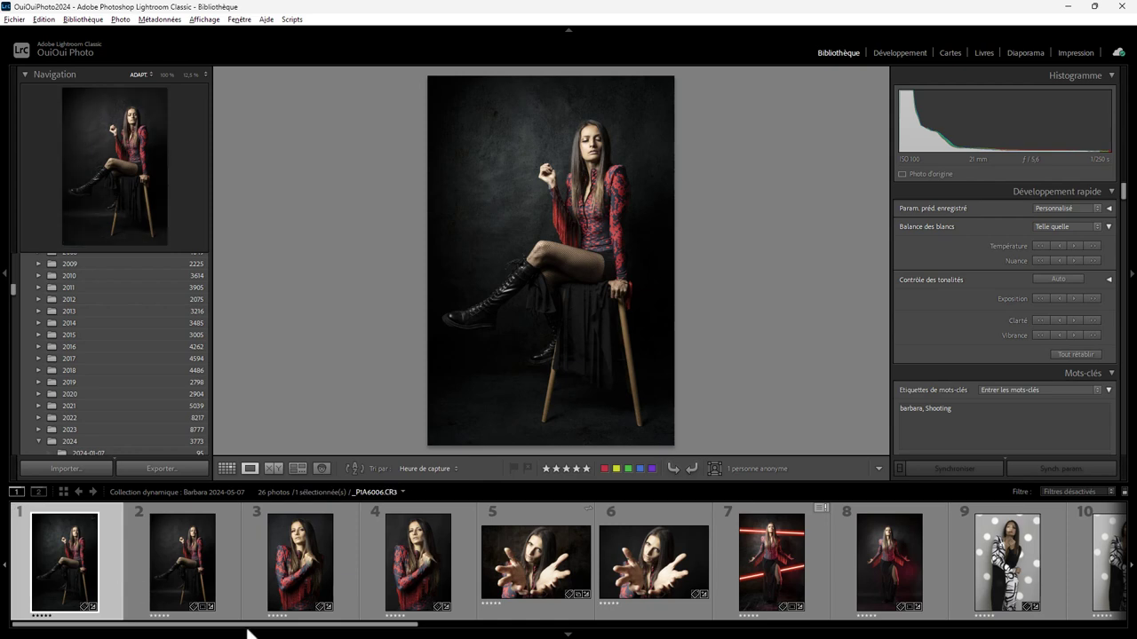
{"action": "left_click_drag", "start_coordinate": [249, 629], "coordinate": [476, 629]}
- Scroll the Dossiers folder list down to the other shoot folders
{"action": "scroll", "coordinate": [568, 561], "scroll_direction": "down", "scroll_amount": 3}
{"action": "scroll", "coordinate": [569, 561], "scroll_direction": "down", "scroll_amount": 2}
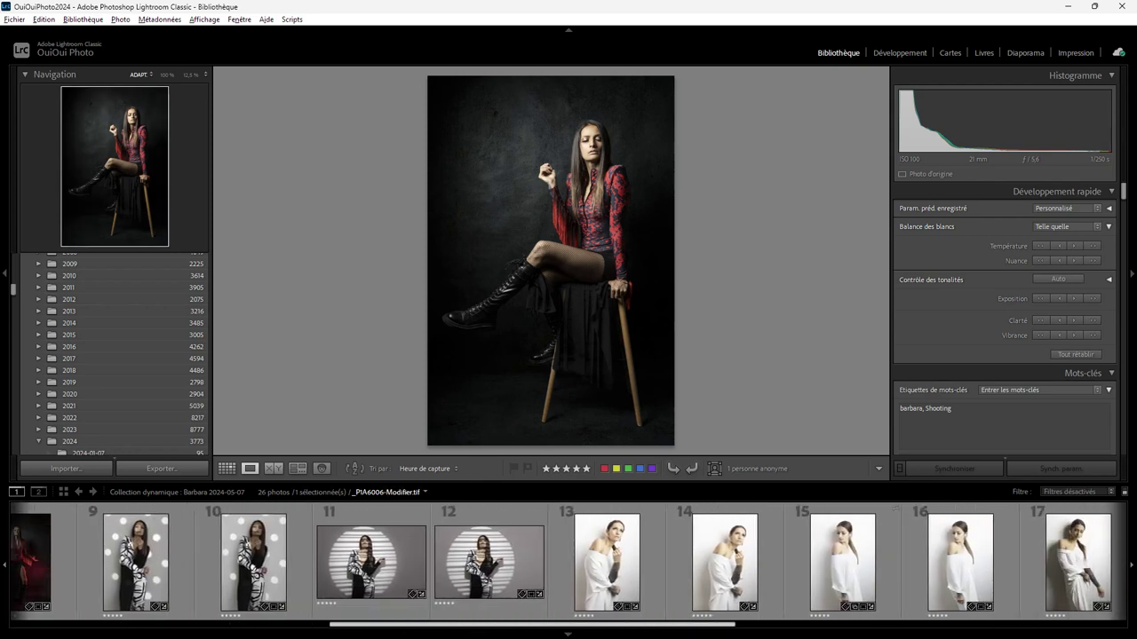
{"action": "scroll", "coordinate": [569, 561], "scroll_direction": "down", "scroll_amount": 2}
{"action": "scroll", "coordinate": [569, 562], "scroll_direction": "down", "scroll_amount": 2}
{"action": "scroll", "coordinate": [568, 561], "scroll_direction": "down", "scroll_amount": 1}
{"action": "scroll", "coordinate": [569, 561], "scroll_direction": "up", "scroll_amount": 3}
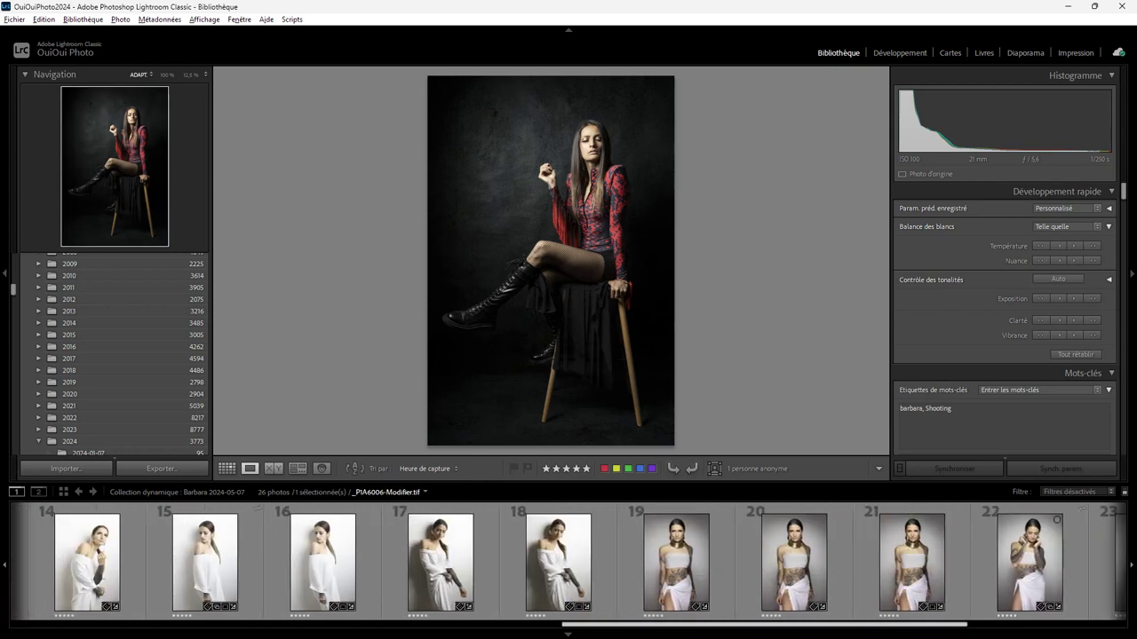
{"action": "left_click_drag", "start_coordinate": [12, 286], "coordinate": [19, 324]}
- Open the 2024-06-07 shoot folder and select photos 14, 20 and 22 together
{"action": "left_click", "coordinate": [106, 423]}
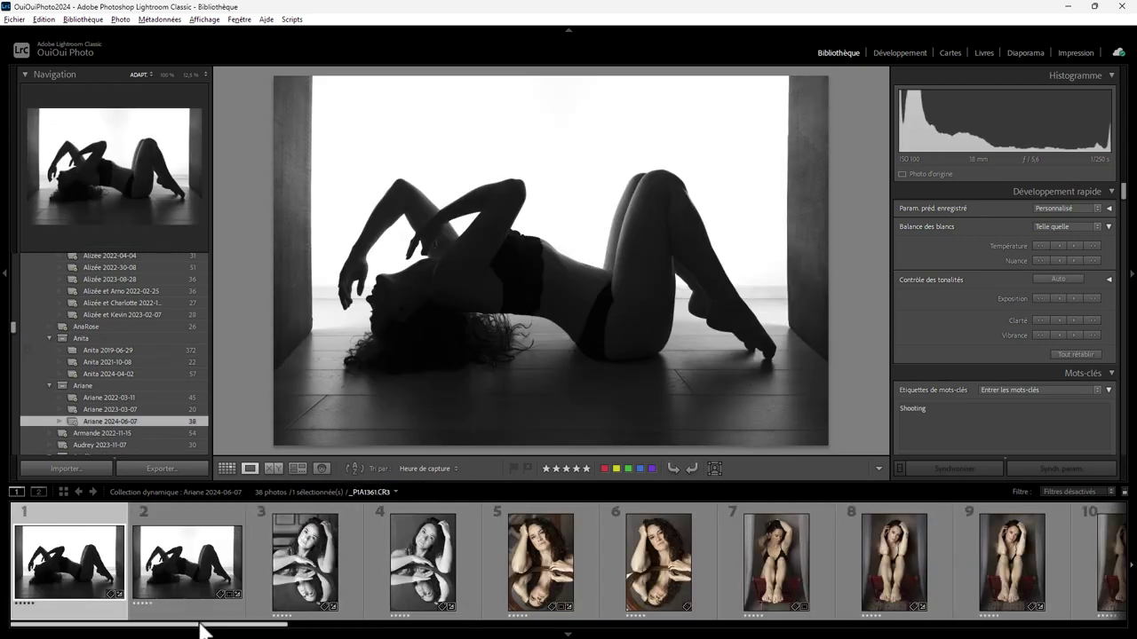
{"action": "left_click_drag", "start_coordinate": [203, 627], "coordinate": [476, 632]}
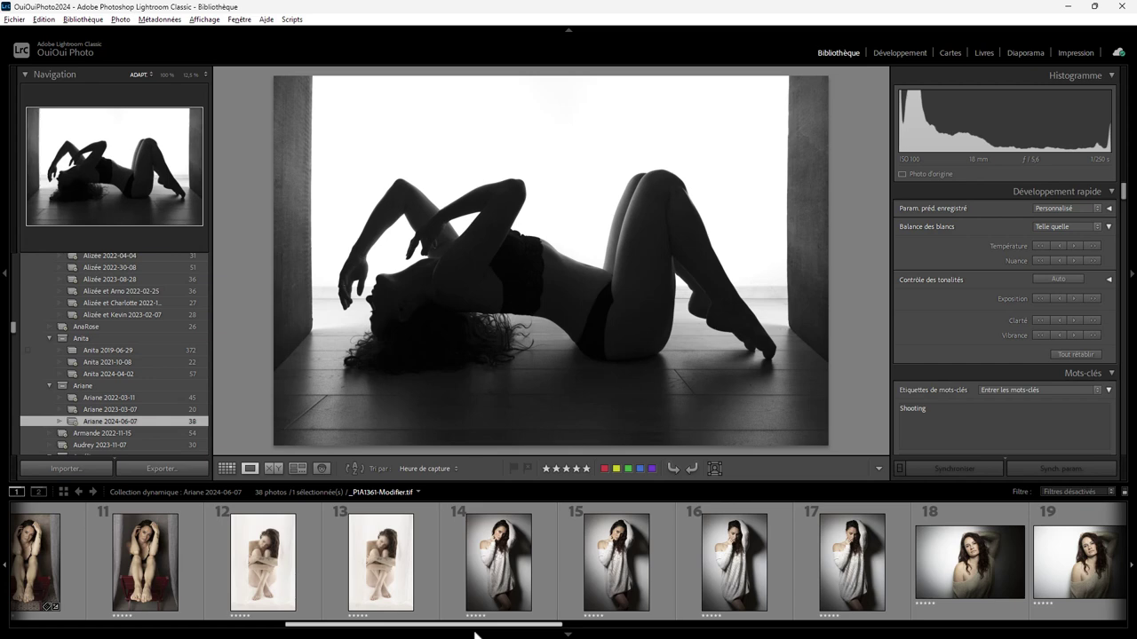
{"action": "left_click", "coordinate": [483, 586]}
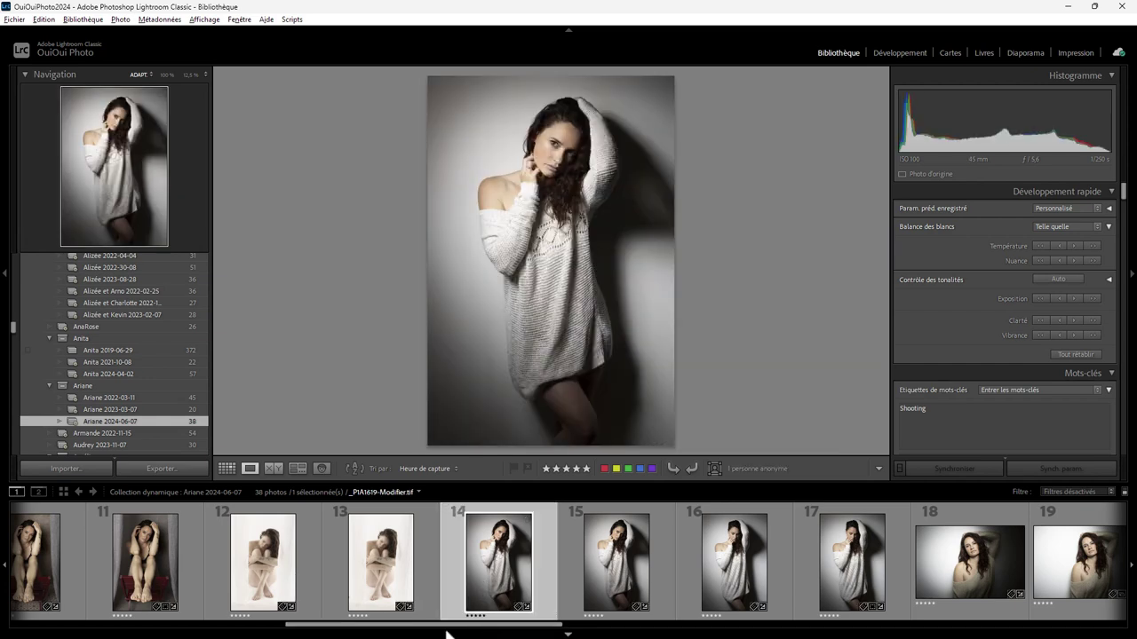
{"action": "mouse_move", "coordinate": [447, 632]}
{"action": "left_mouse_down"}
{"action": "mouse_move", "coordinate": [637, 633]}
{"action": "mouse_move", "coordinate": [615, 632]}
{"action": "left_mouse_up"}
{"action": "left_click", "coordinate": [547, 568], "text": "ctrl"}
{"action": "left_click", "coordinate": [547, 561], "text": "ctrl"}
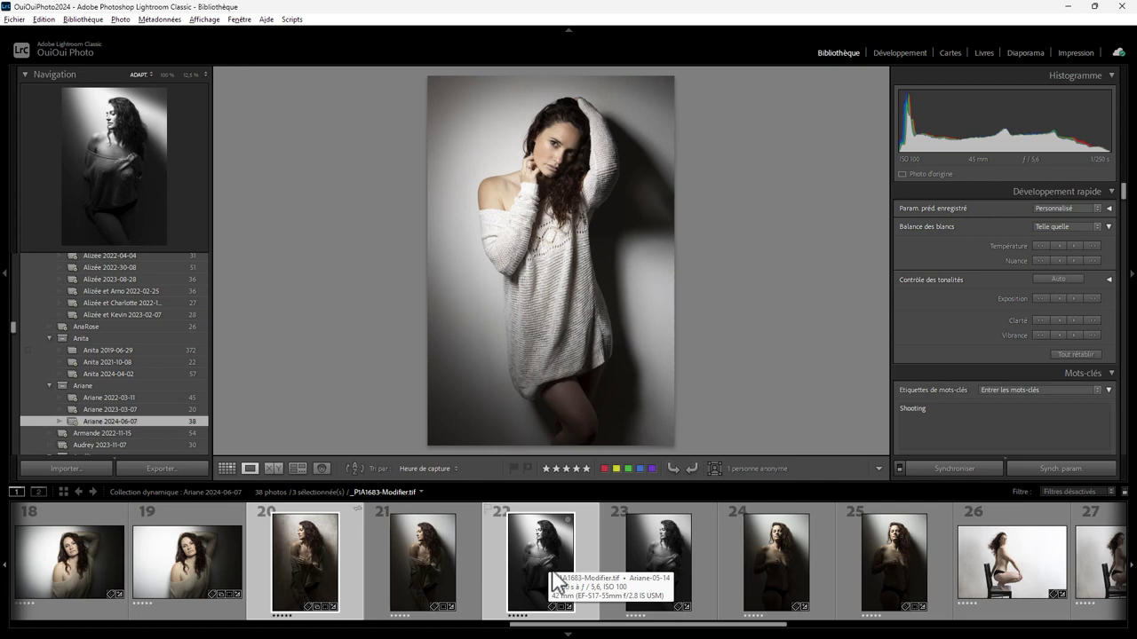
{"action": "left_click", "coordinate": [226, 468]}
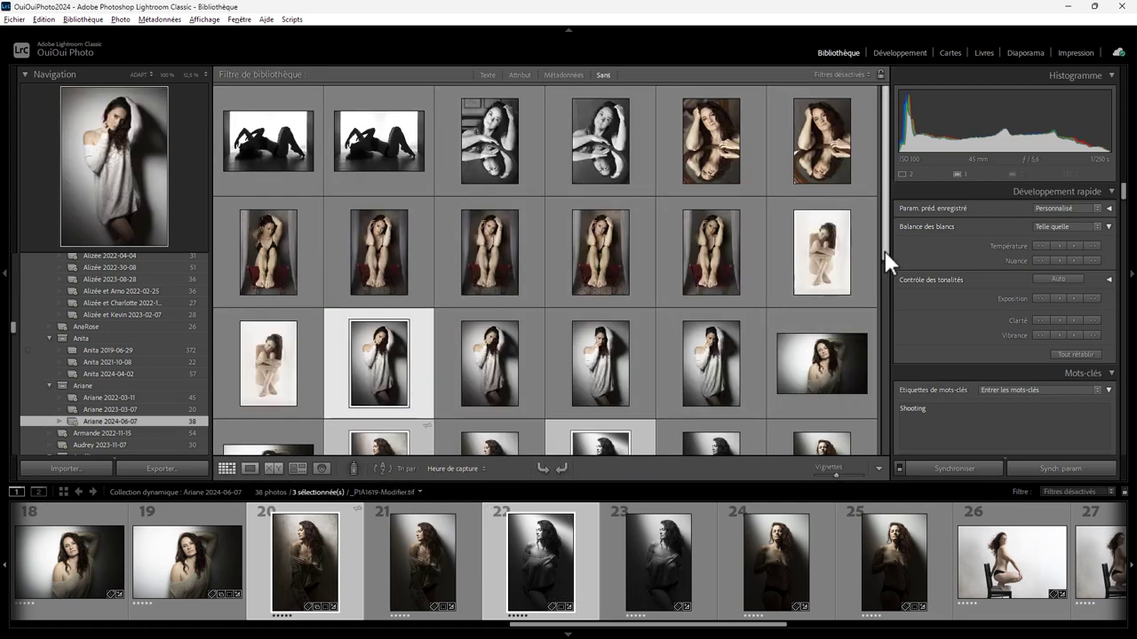
{"action": "scroll", "coordinate": [885, 250], "scroll_direction": "down", "scroll_amount": 2}
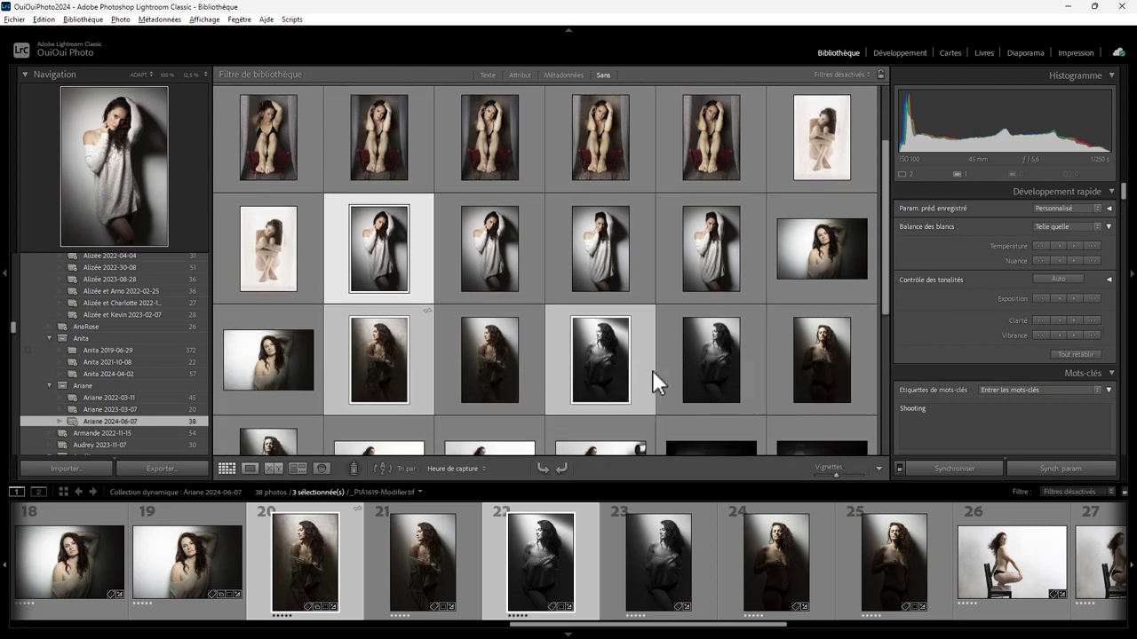
- Export photos 14, 20 and 22 using the Export WebP user preset
{"action": "right_click", "coordinate": [598, 369]}
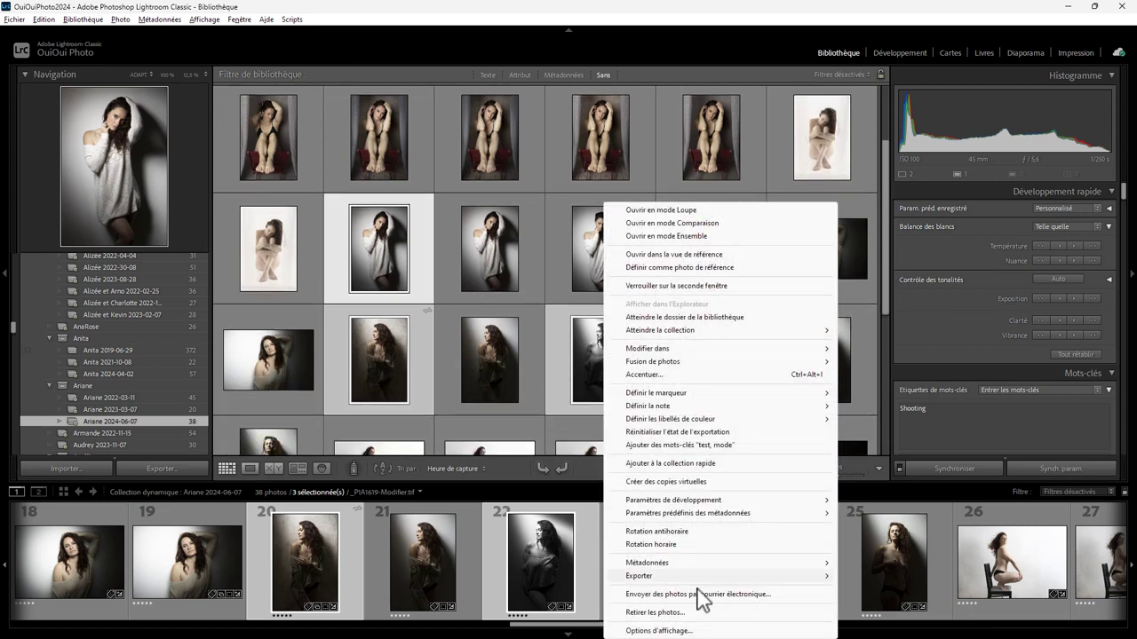
{"action": "mouse_move", "coordinate": [639, 575]}
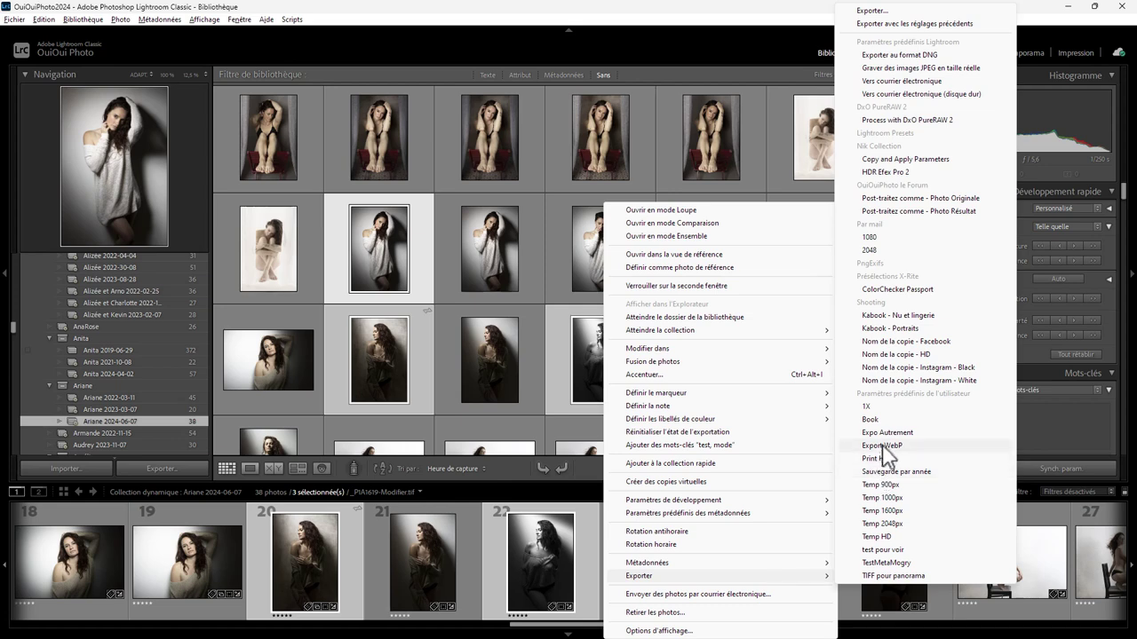
{"action": "left_click", "coordinate": [882, 446]}
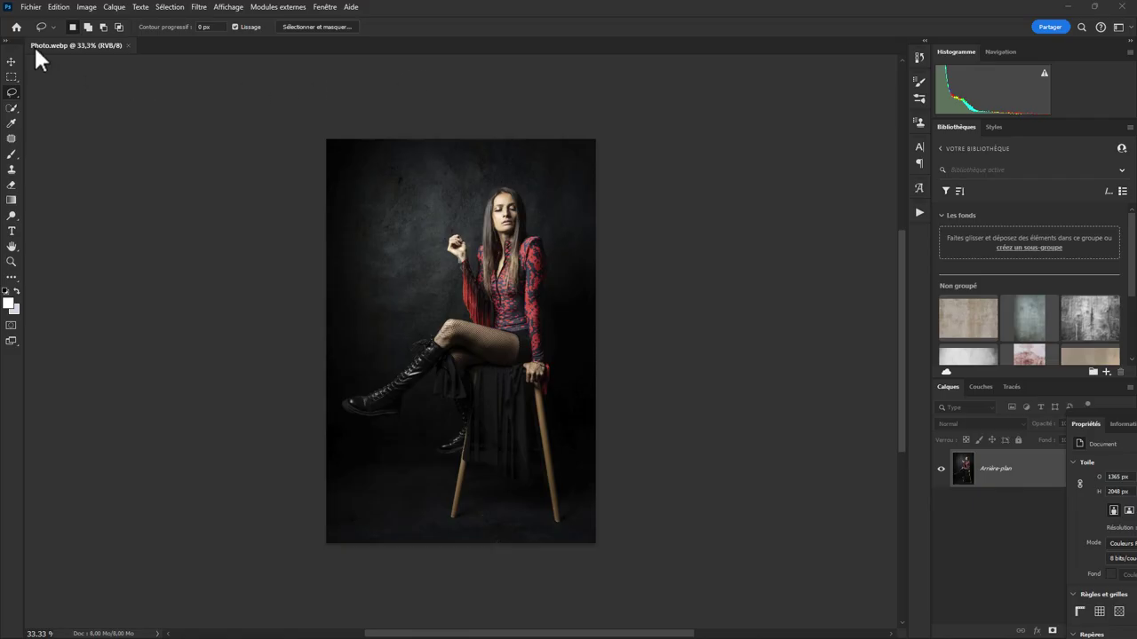
- Re-create the Export Webp droplet with Enregistrer et fermer and Save As priority, replacing the old one
{"action": "left_click", "coordinate": [31, 9]}
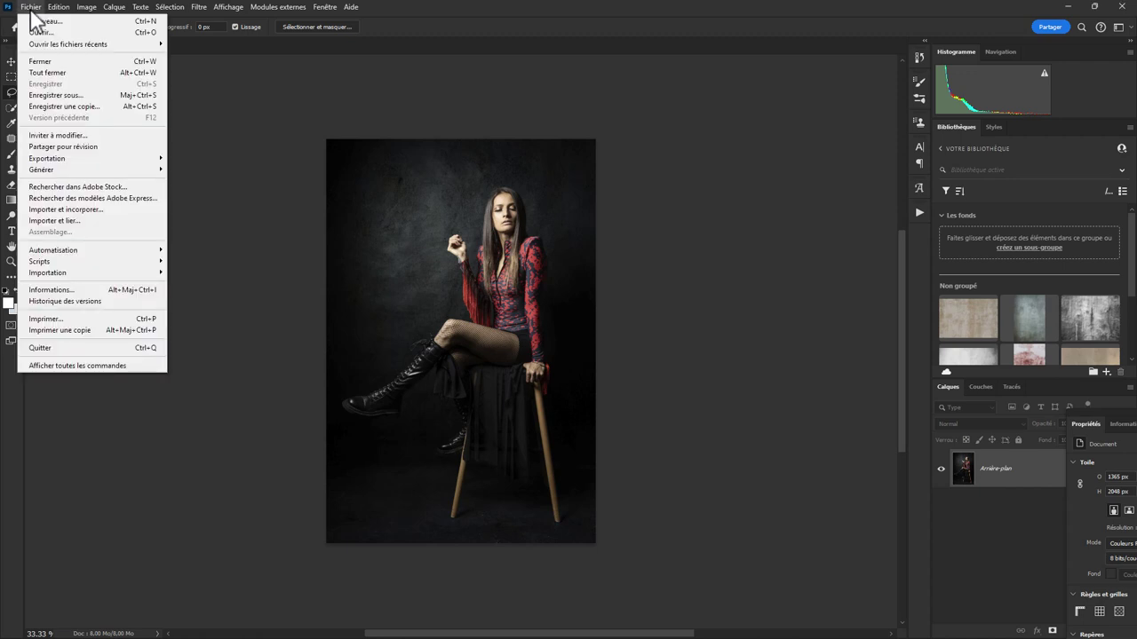
{"action": "mouse_move", "coordinate": [54, 251]}
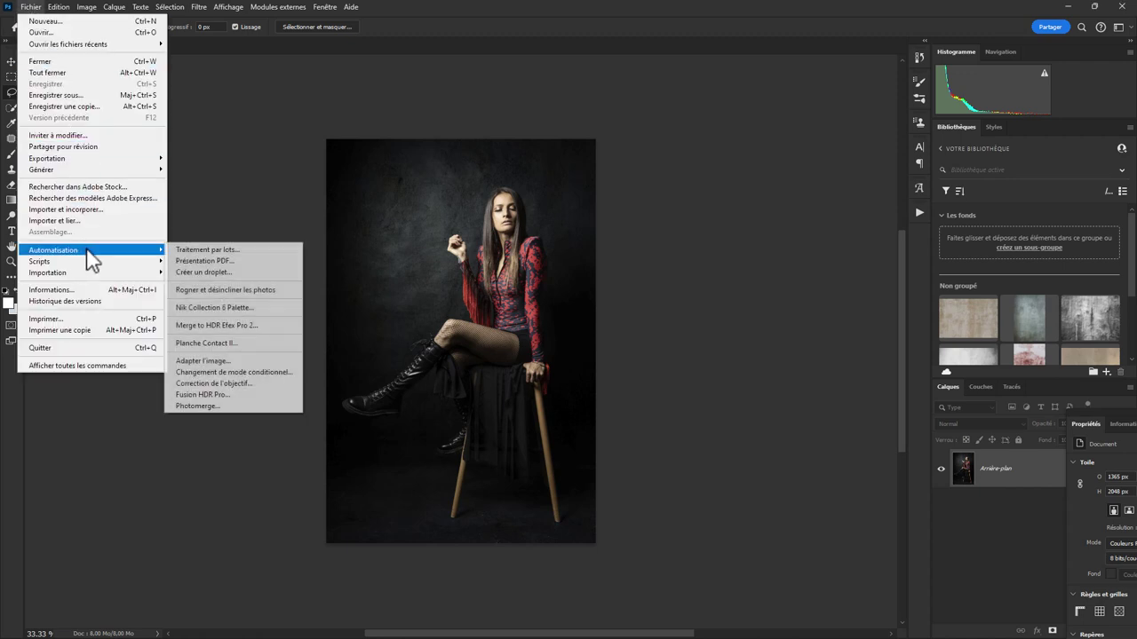
{"action": "left_click", "coordinate": [213, 273]}
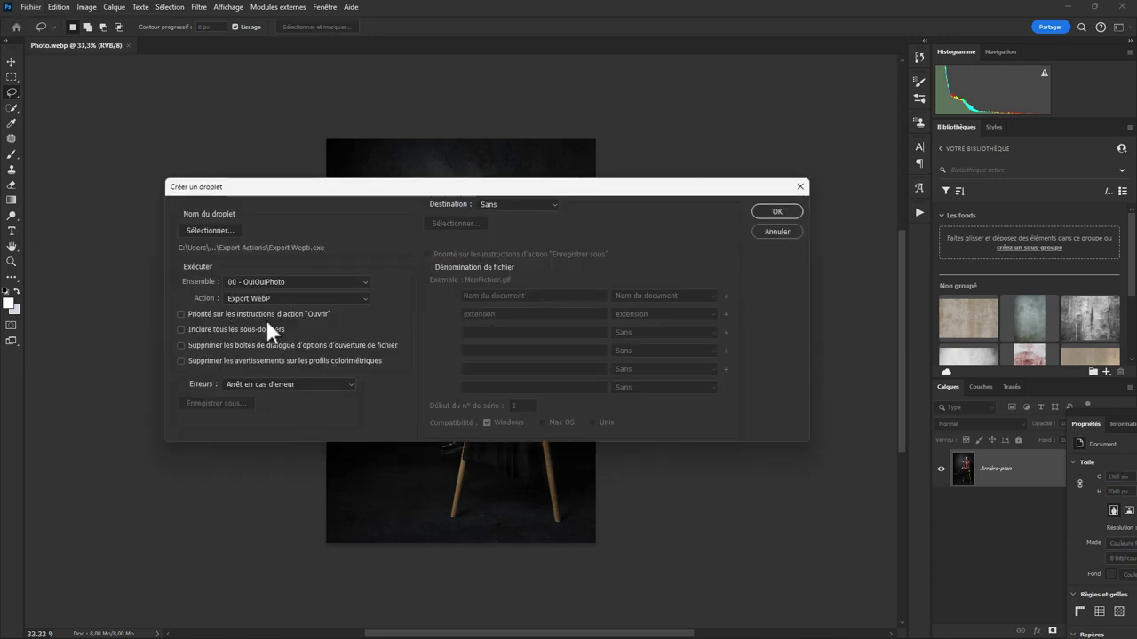
{"action": "left_click", "coordinate": [515, 206]}
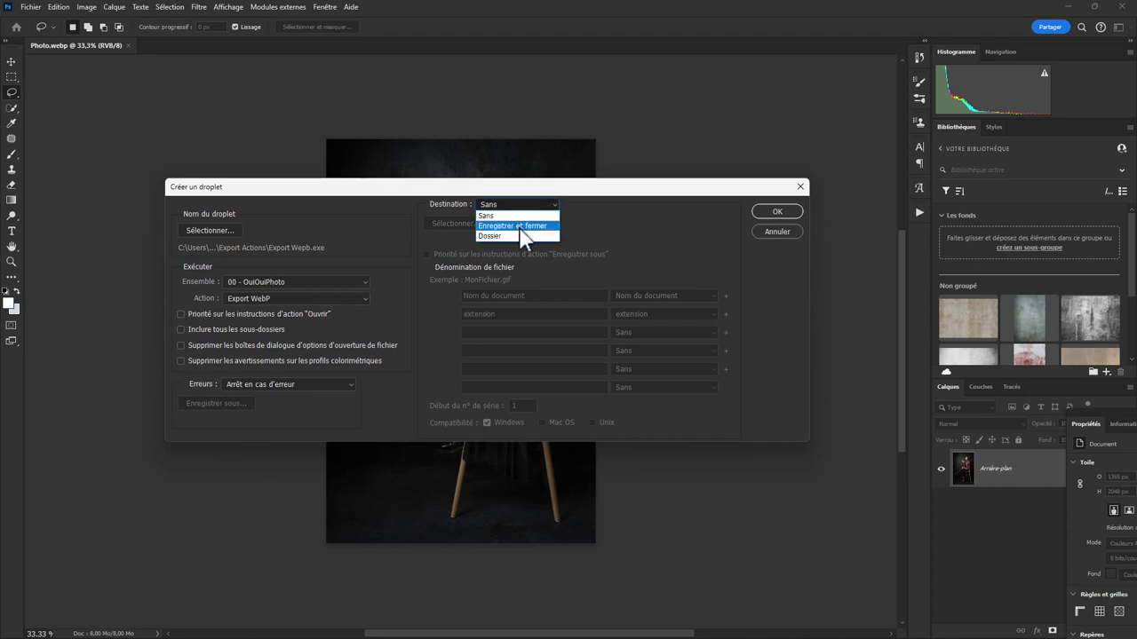
{"action": "left_click", "coordinate": [522, 227]}
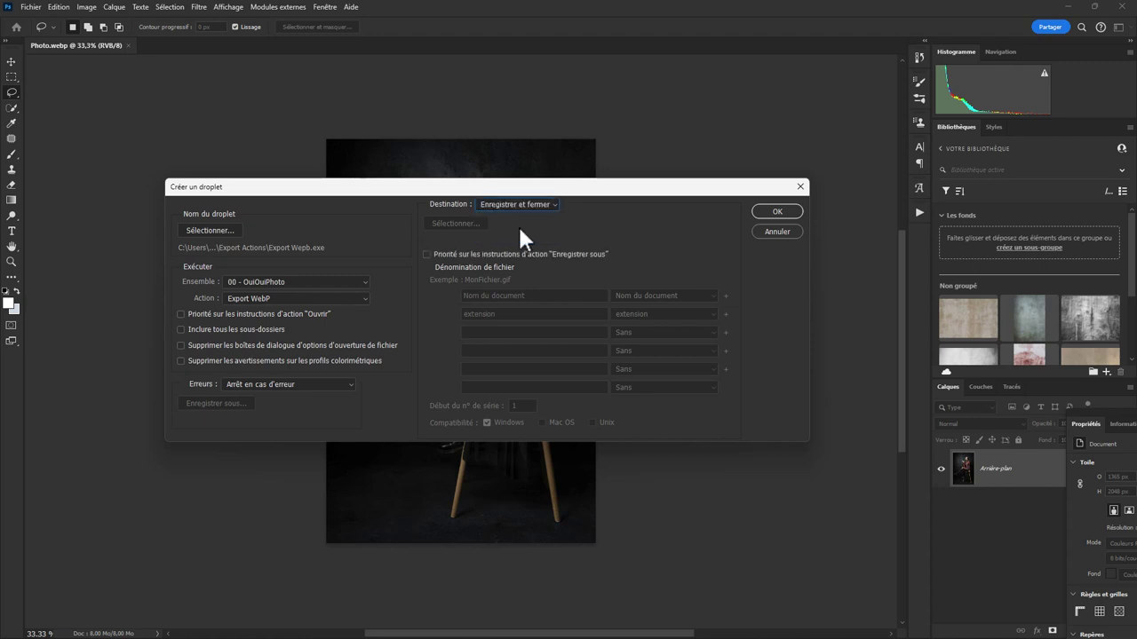
{"action": "left_click", "coordinate": [426, 255]}
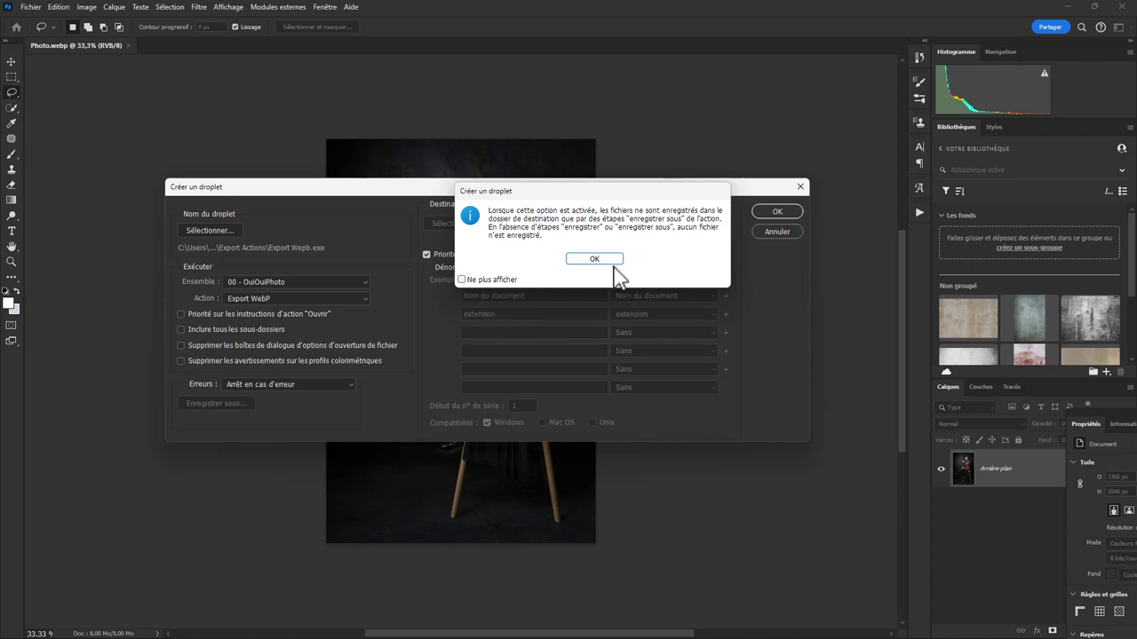
{"action": "left_click", "coordinate": [604, 259]}
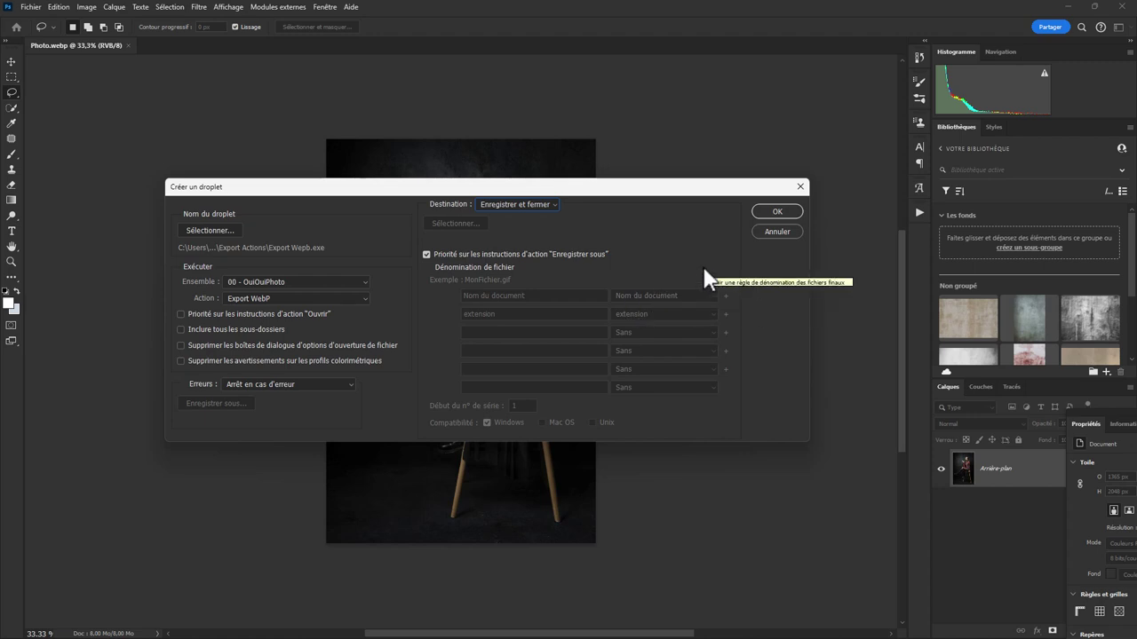
{"action": "left_click", "coordinate": [778, 211]}
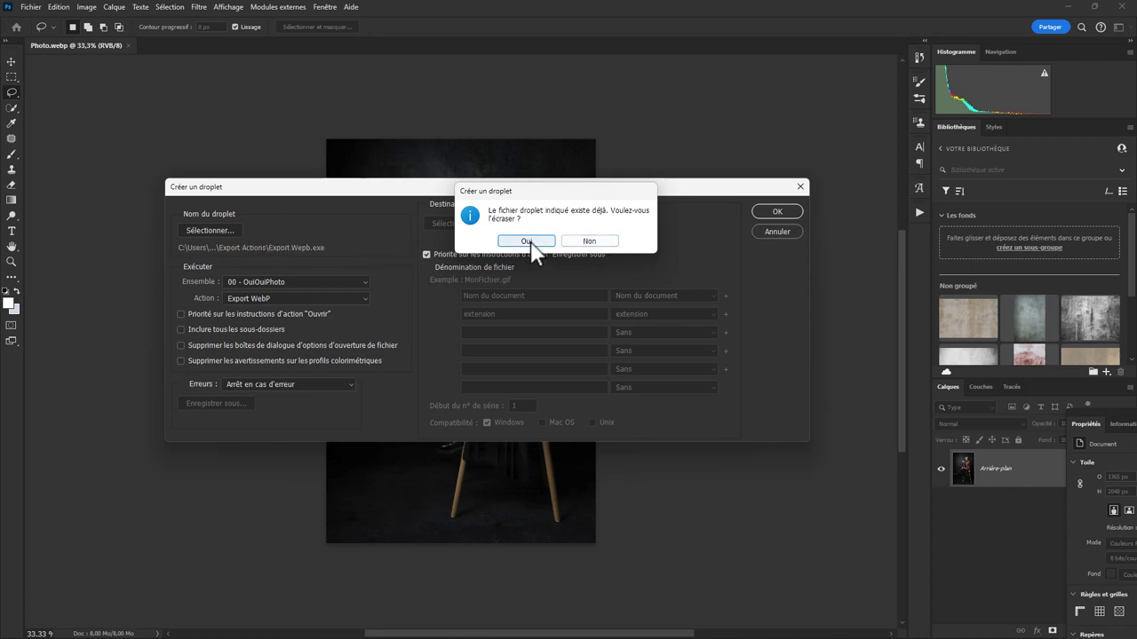
{"action": "left_click", "coordinate": [526, 242]}
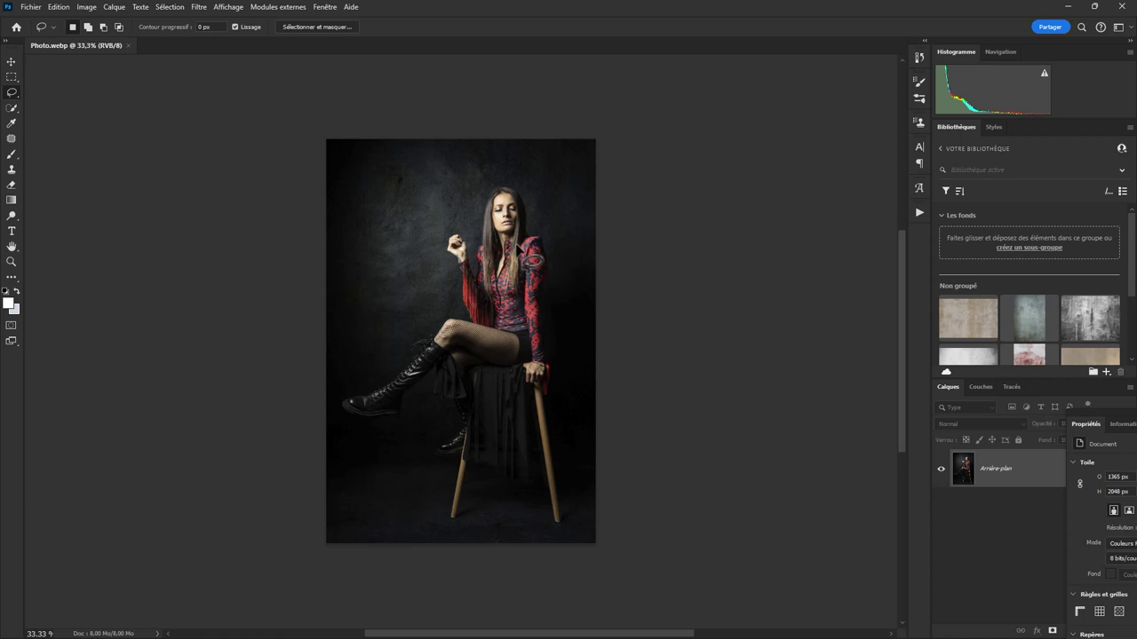
- Back in Lightroom Classic, bring up the full export settings for photo 35
{"action": "key", "text": "alt+Tab"}
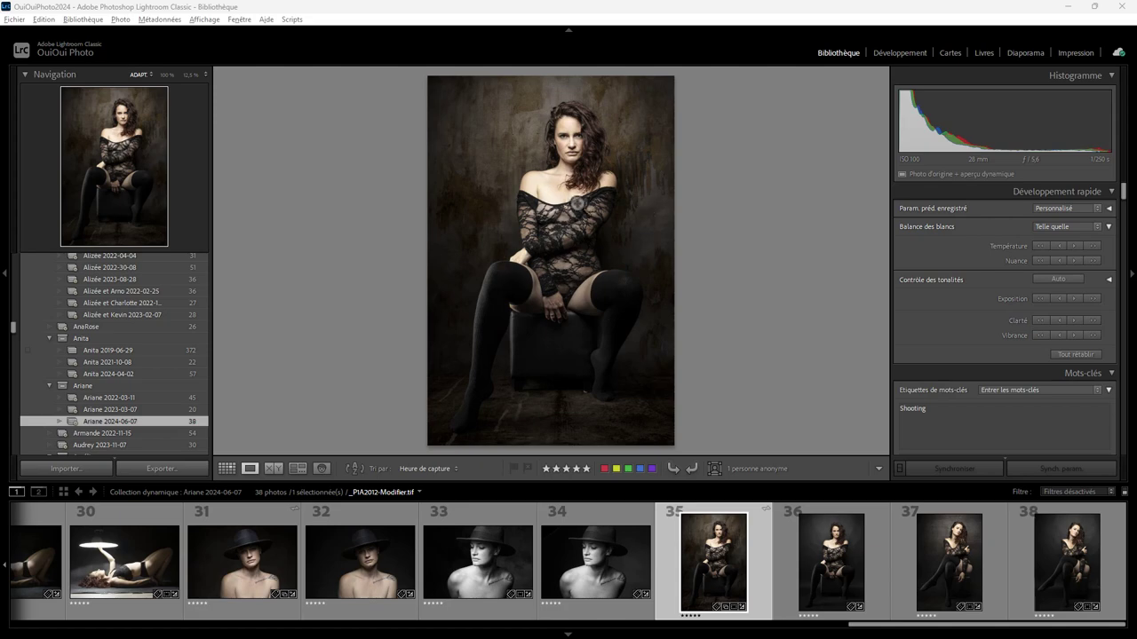
{"action": "right_click", "coordinate": [577, 203]}
{"action": "mouse_move", "coordinate": [612, 551]}
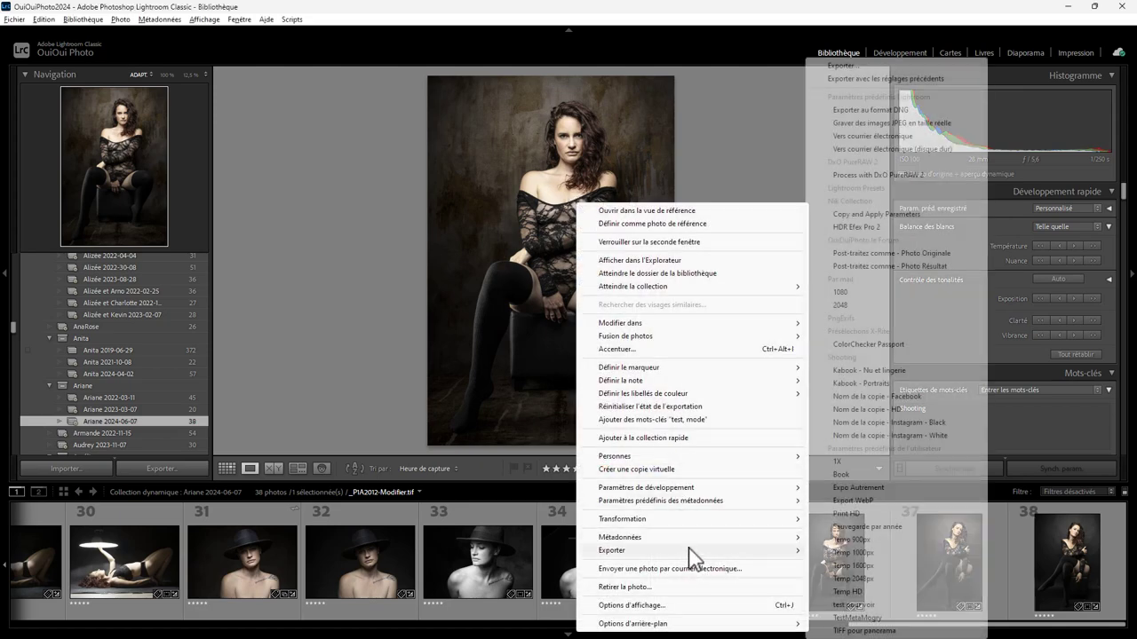
{"action": "left_click", "coordinate": [849, 65]}
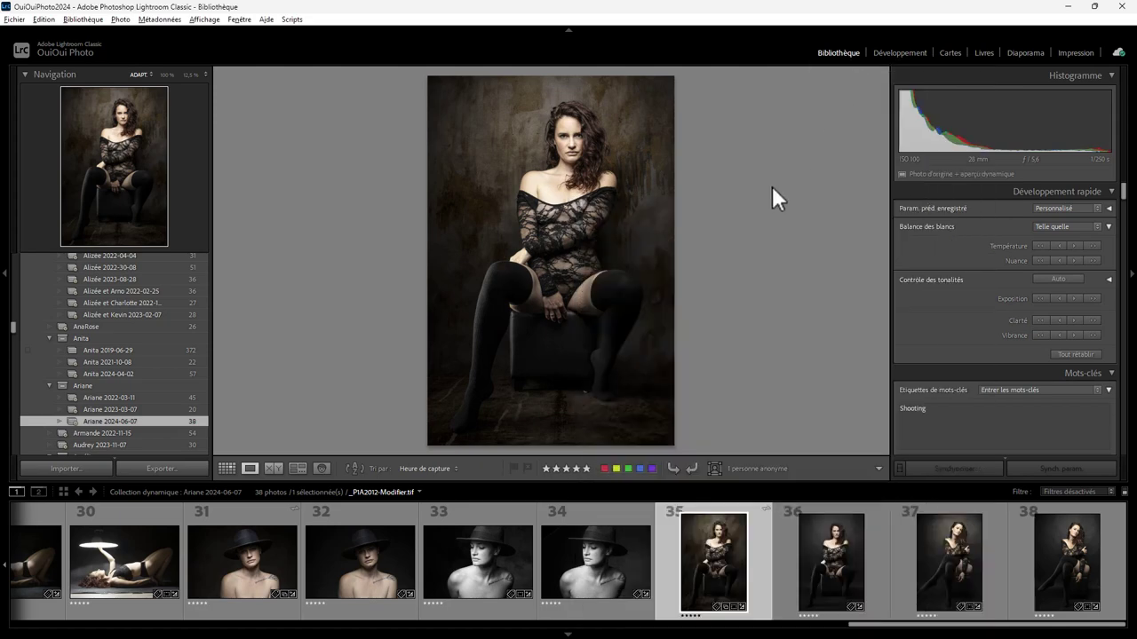
- Load Export WebP, target an ExportWebP subfolder beside the originals, and rename files by Nom du fichier
{"action": "scroll", "coordinate": [381, 256], "scroll_direction": "down", "scroll_amount": 3}
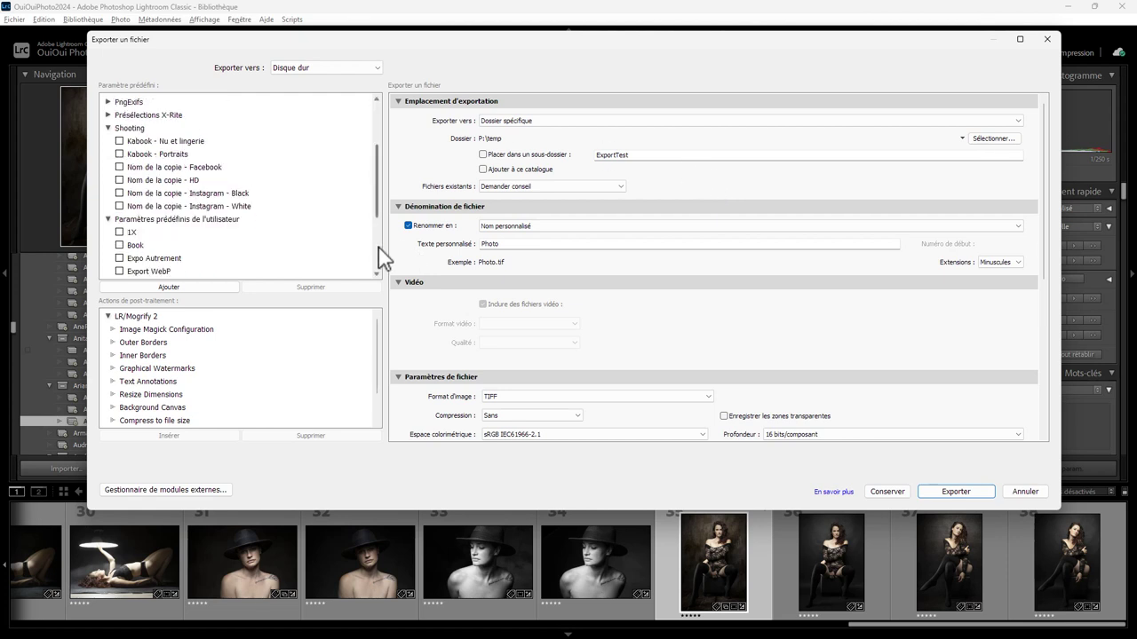
{"action": "left_click", "coordinate": [161, 271]}
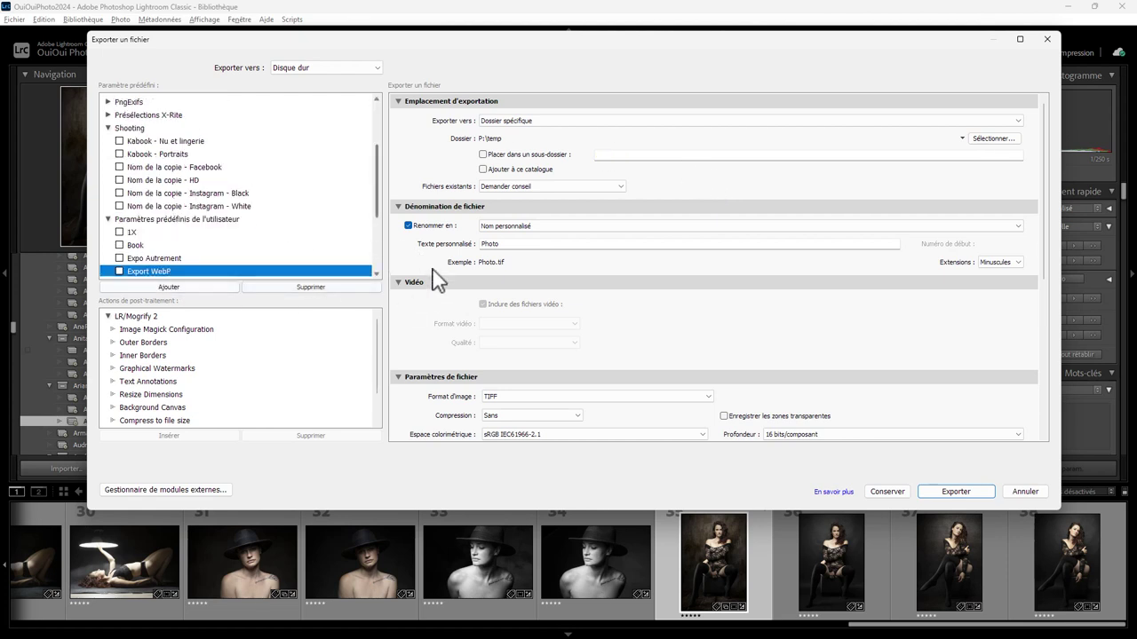
{"action": "left_click", "coordinate": [500, 122]}
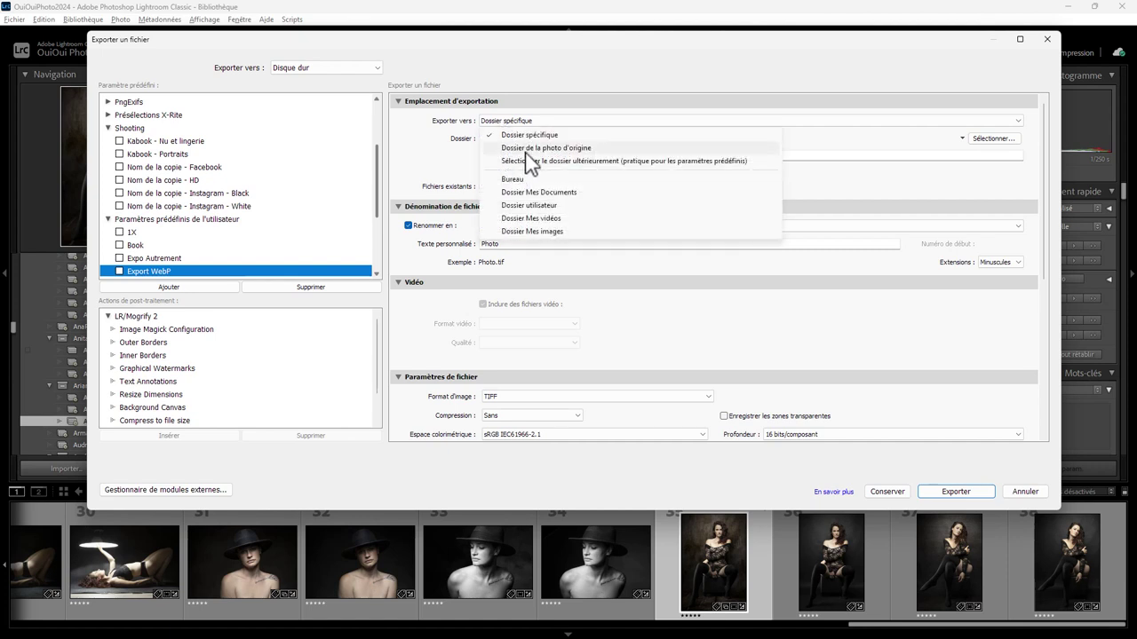
{"action": "left_click", "coordinate": [527, 148]}
{"action": "left_click", "coordinate": [504, 156]}
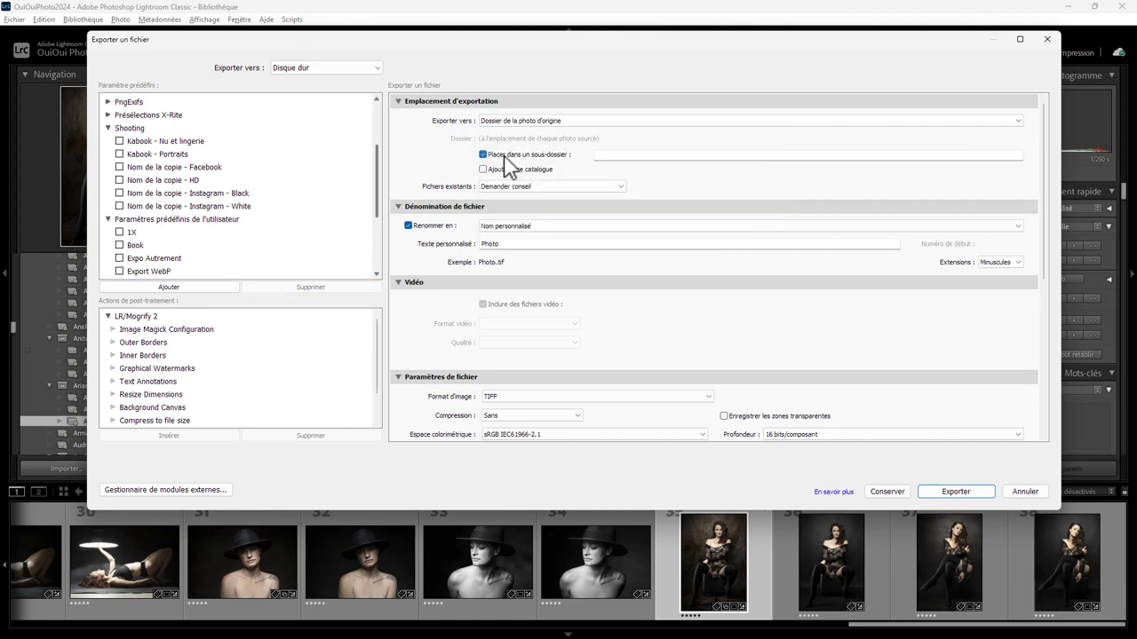
{"action": "left_click", "coordinate": [634, 158]}
{"action": "type", "text": "ExportWebP"}
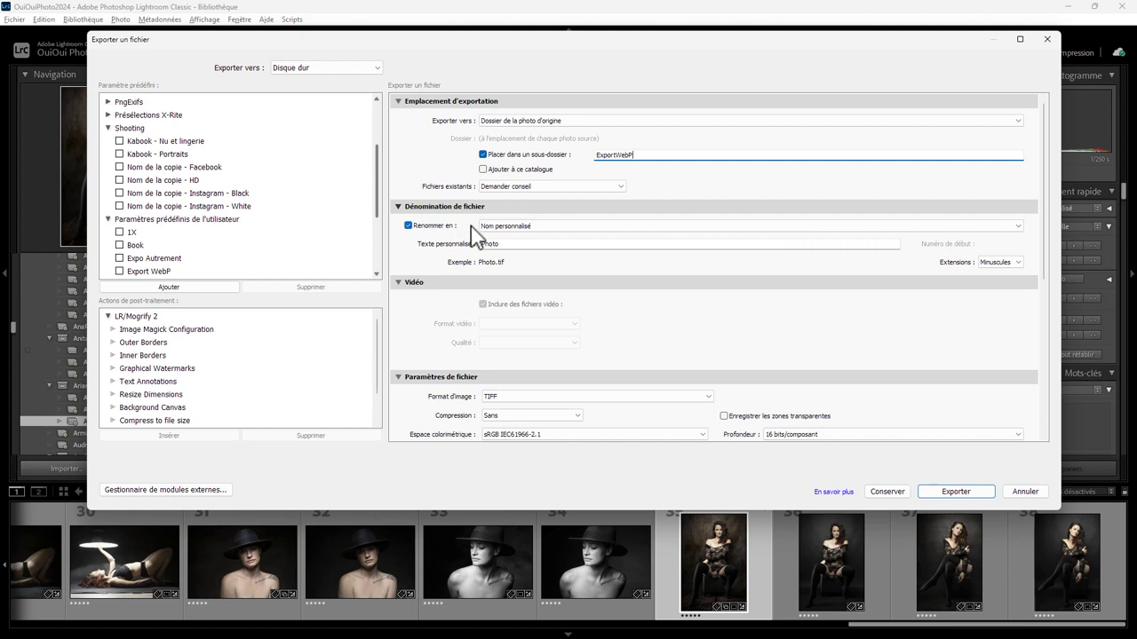
{"action": "left_click", "coordinate": [499, 227]}
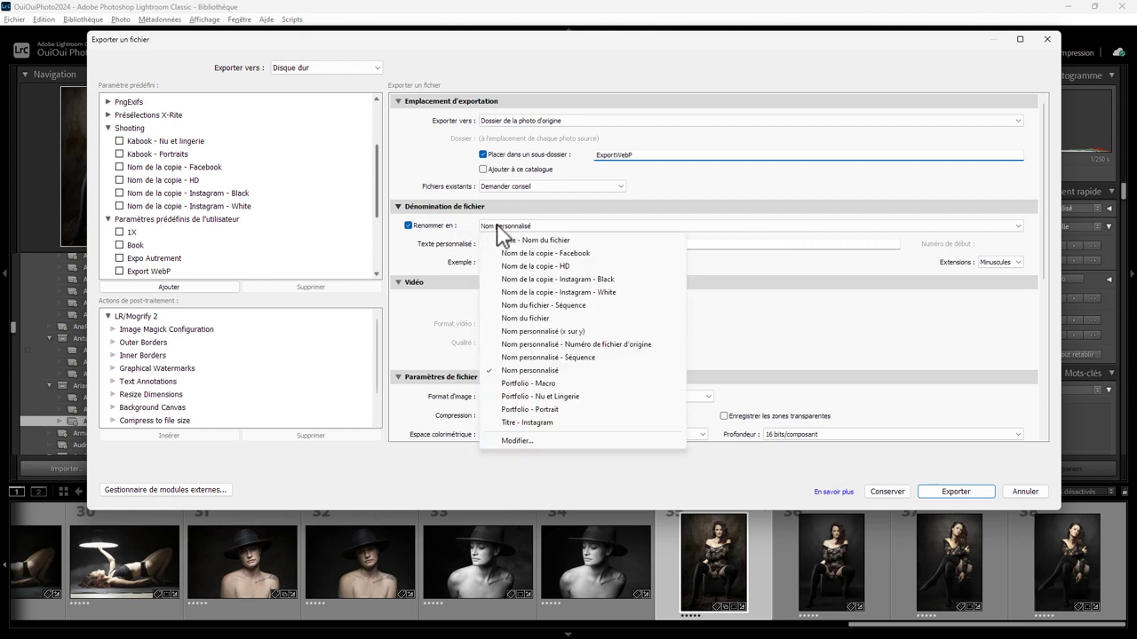
{"action": "left_click", "coordinate": [537, 320]}
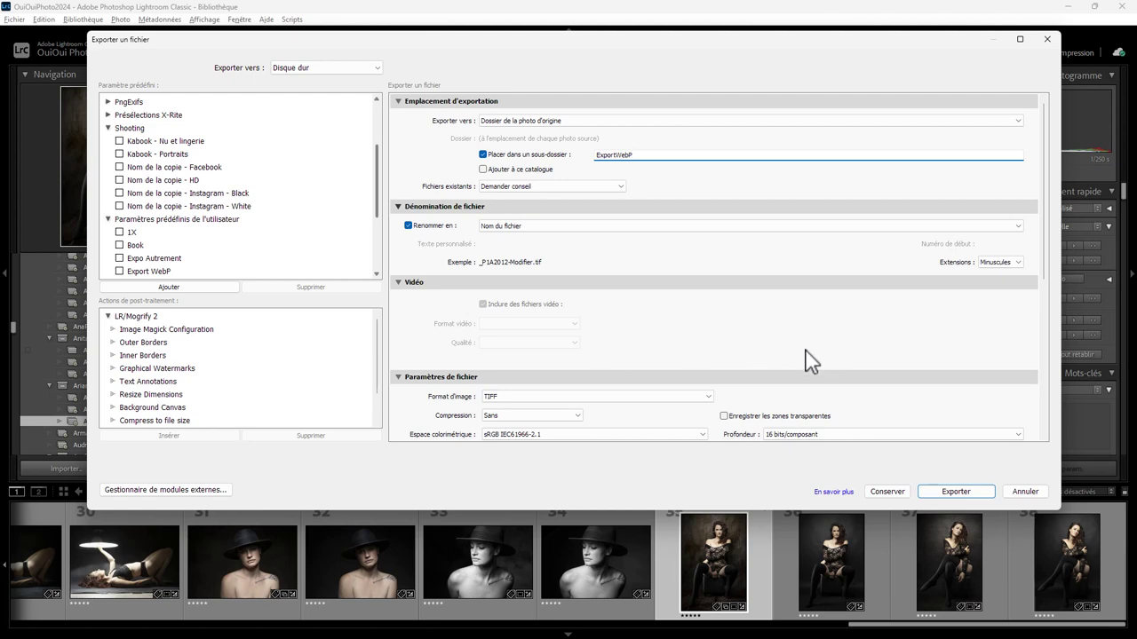
{"action": "mouse_move", "coordinate": [1046, 280]}
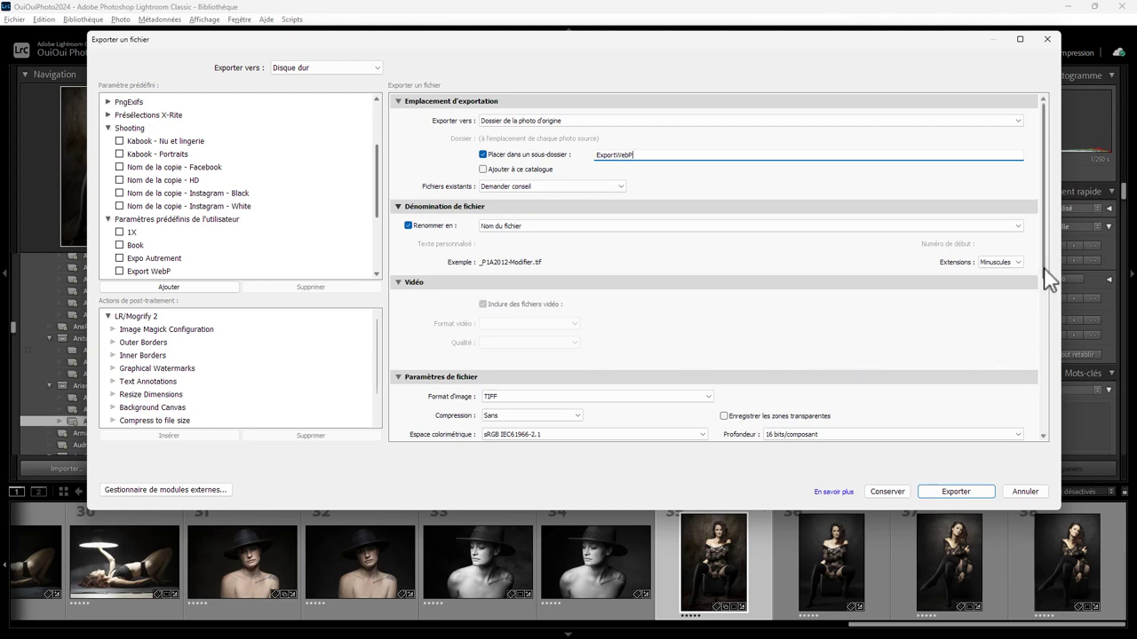
- Change the export file format from TIFF to JPEG at quality 100
{"action": "scroll", "coordinate": [1049, 293], "scroll_direction": "down", "scroll_amount": 3}
{"action": "scroll", "coordinate": [1030, 329], "scroll_direction": "down", "scroll_amount": 2}
{"action": "left_click", "coordinate": [526, 279]}
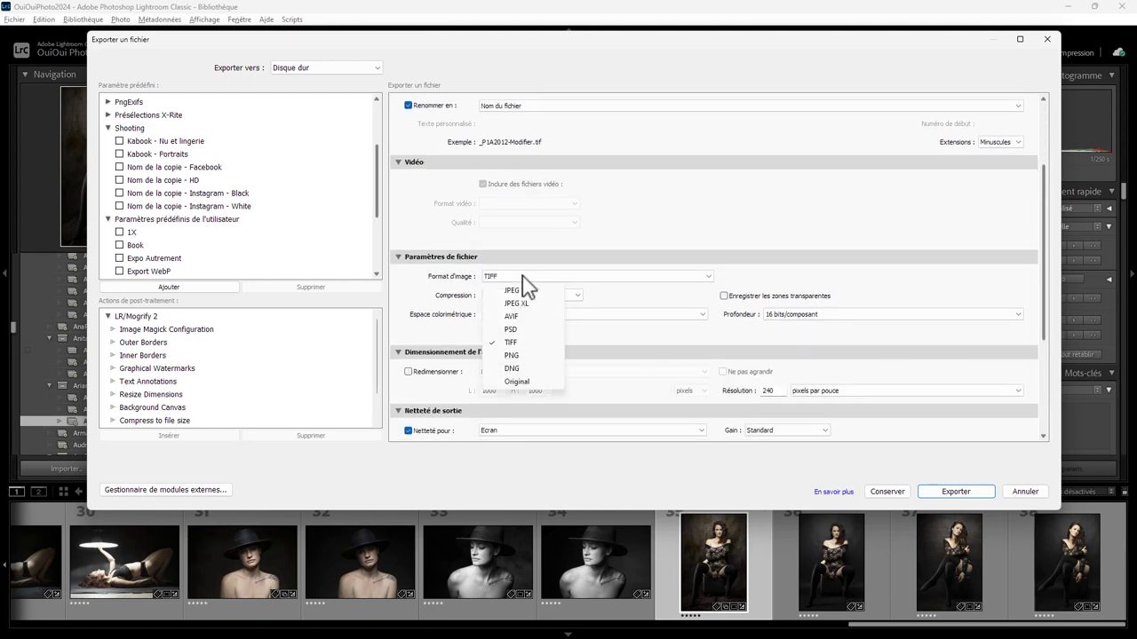
{"action": "left_click", "coordinate": [513, 290]}
{"action": "mouse_move", "coordinate": [628, 295]}
{"action": "left_mouse_down"}
{"action": "mouse_move", "coordinate": [604, 296]}
{"action": "mouse_move", "coordinate": [737, 311]}
{"action": "left_mouse_up"}
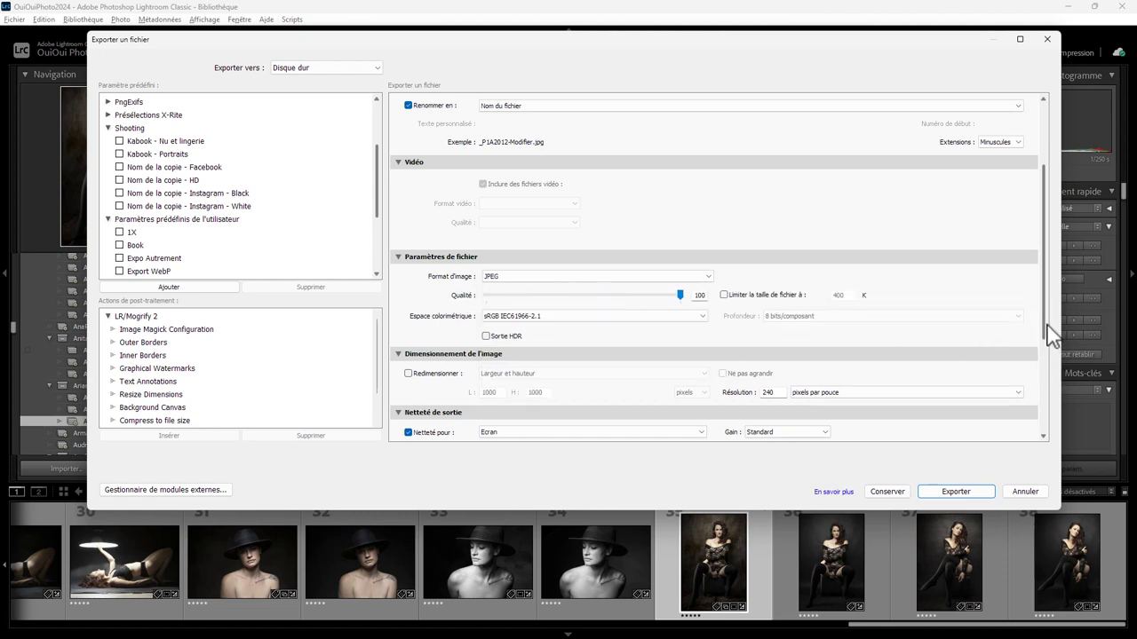
{"action": "left_click_drag", "start_coordinate": [1048, 325], "coordinate": [1048, 384]}
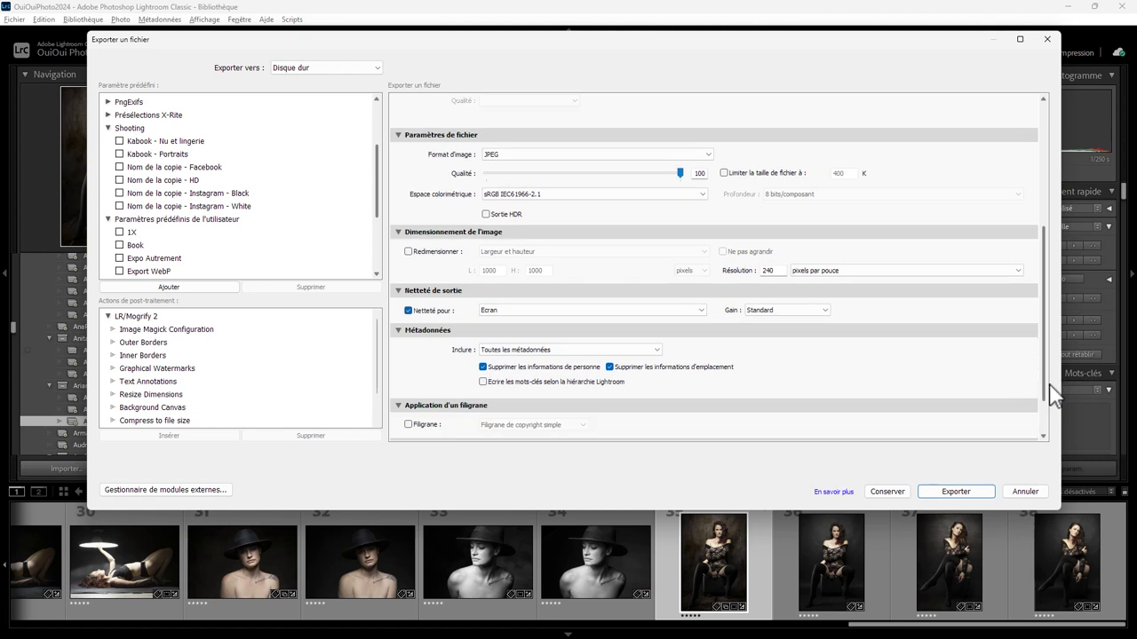
{"action": "scroll", "coordinate": [711, 329], "scroll_direction": "up", "scroll_amount": 1}
- Turn on resizing so exports are sized by a 1000-pixel long edge
{"action": "left_click", "coordinate": [423, 272]}
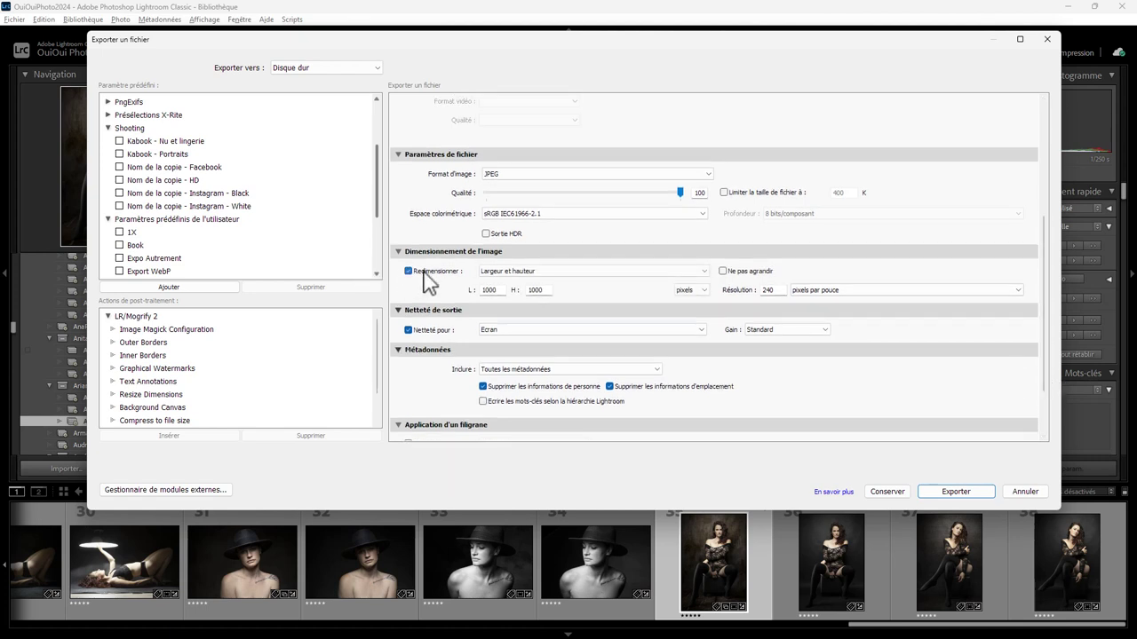
{"action": "left_click", "coordinate": [515, 271]}
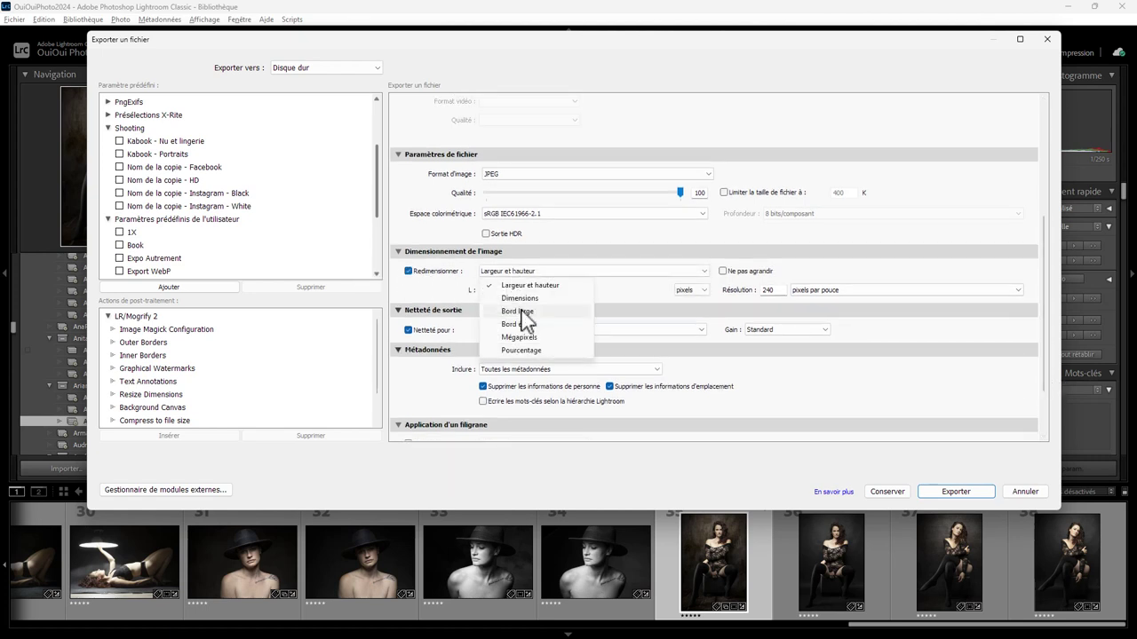
{"action": "left_click", "coordinate": [524, 312]}
{"action": "double_click", "coordinate": [537, 290]}
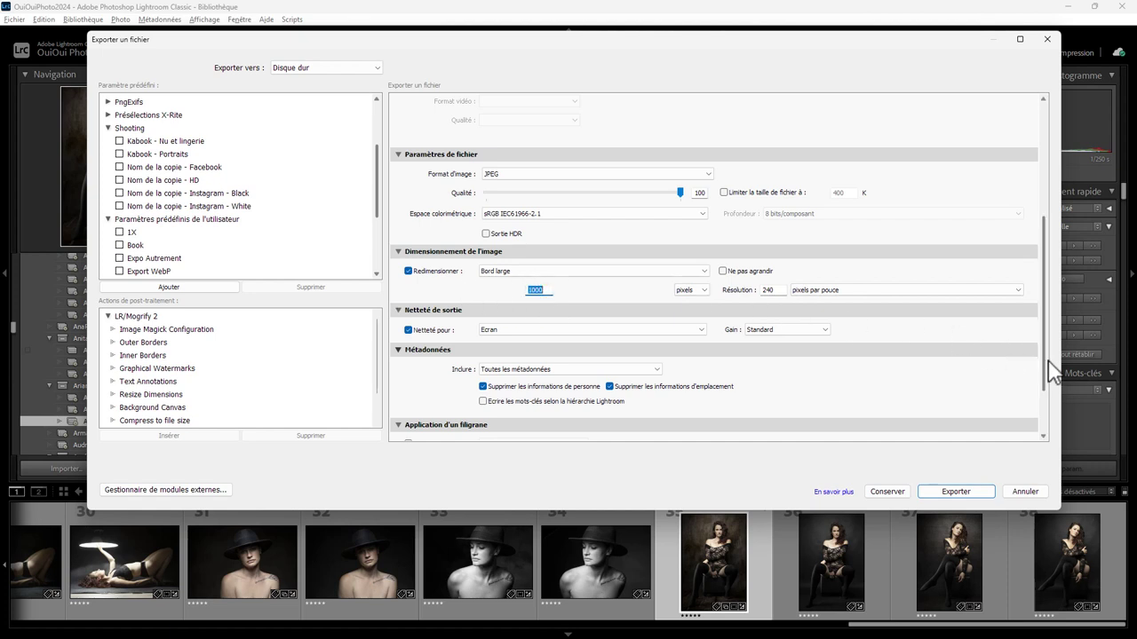
{"action": "left_click_drag", "start_coordinate": [1048, 363], "coordinate": [1049, 409]}
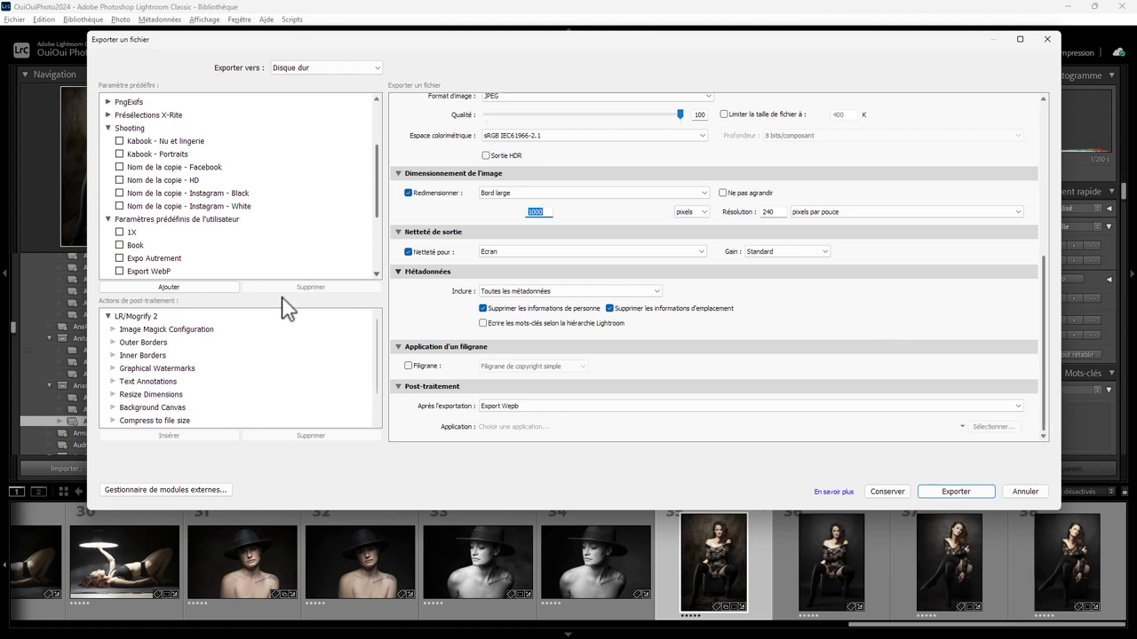
- Update the Export WebP preset with these settings, cancel the export, and add photo 37 to the selection
{"action": "right_click", "coordinate": [148, 272]}
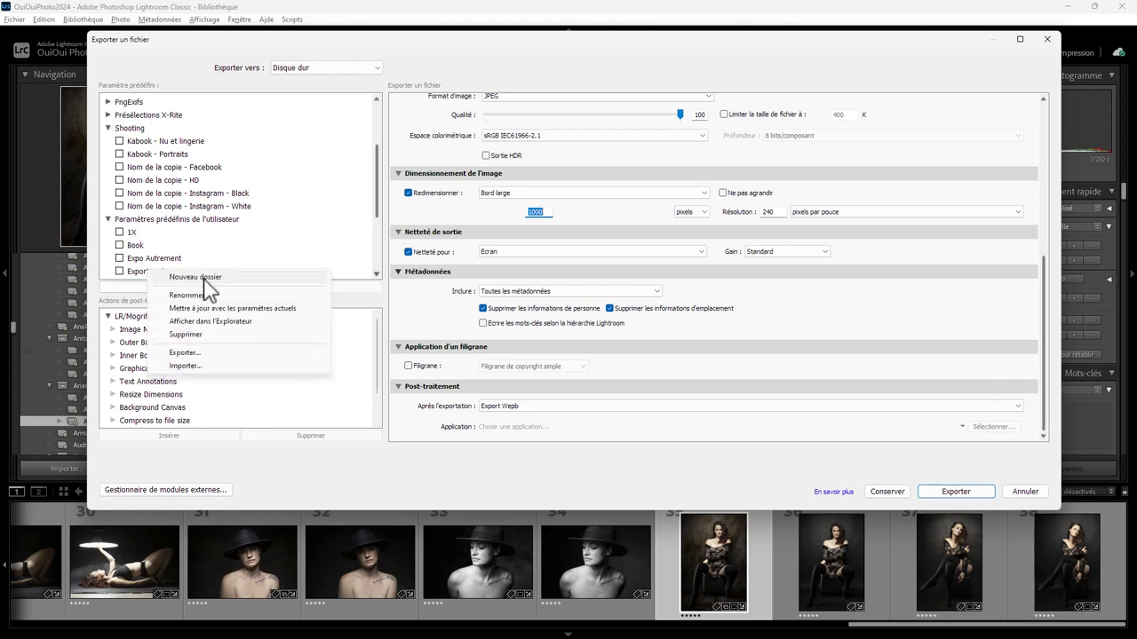
{"action": "left_click", "coordinate": [220, 310]}
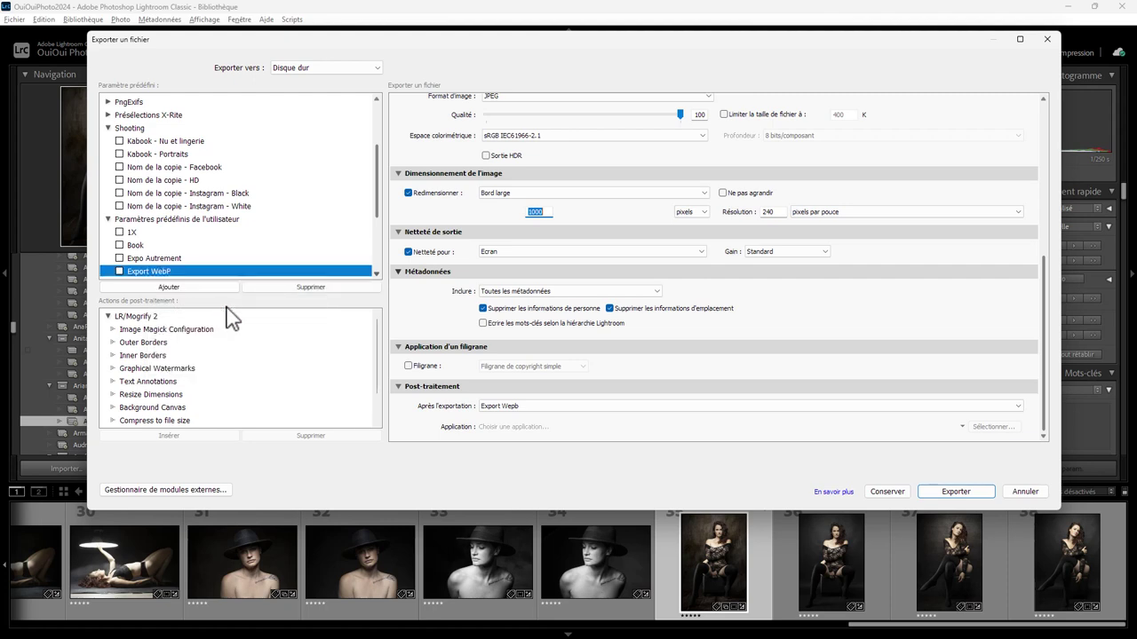
{"action": "left_click", "coordinate": [1030, 493]}
{"action": "left_click", "coordinate": [941, 572], "text": "ctrl"}
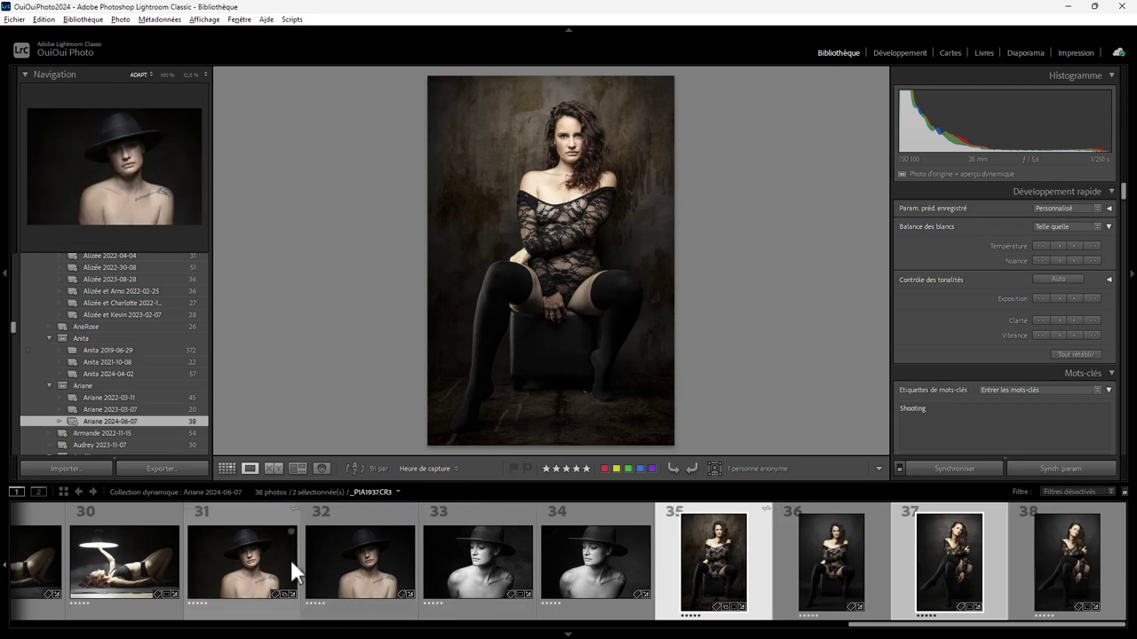
- Add photos 31 and 33, export all four with Export WebP, then select only photo 33
{"action": "left_click", "coordinate": [272, 576], "text": "ctrl"}
{"action": "left_click", "coordinate": [506, 566], "text": "ctrl"}
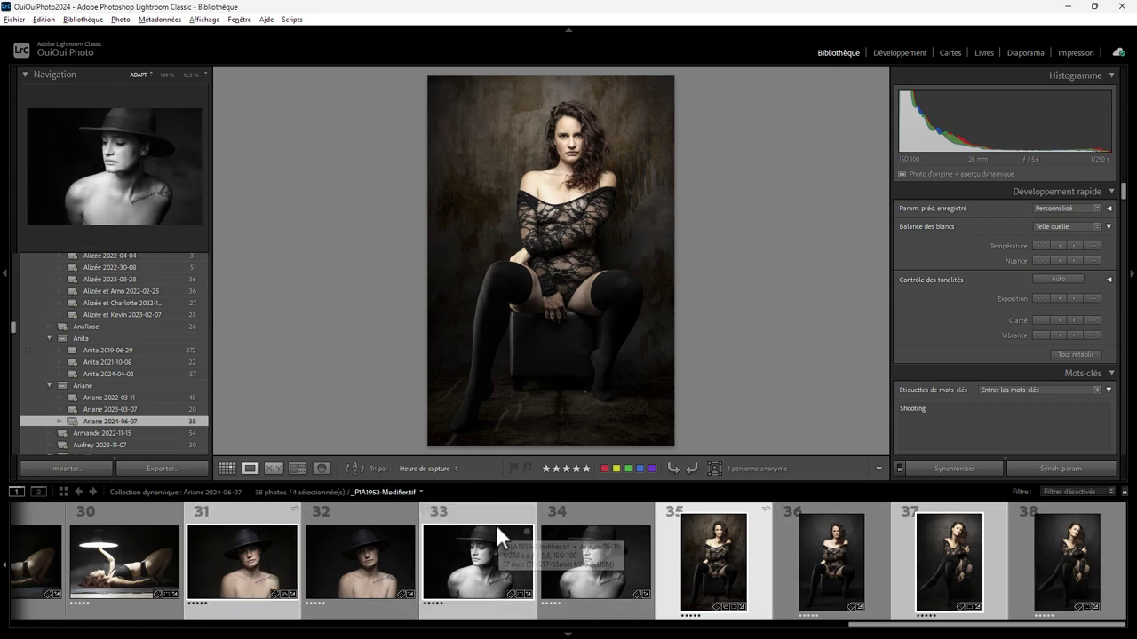
{"action": "right_click", "coordinate": [480, 564]}
{"action": "mouse_move", "coordinate": [568, 488]}
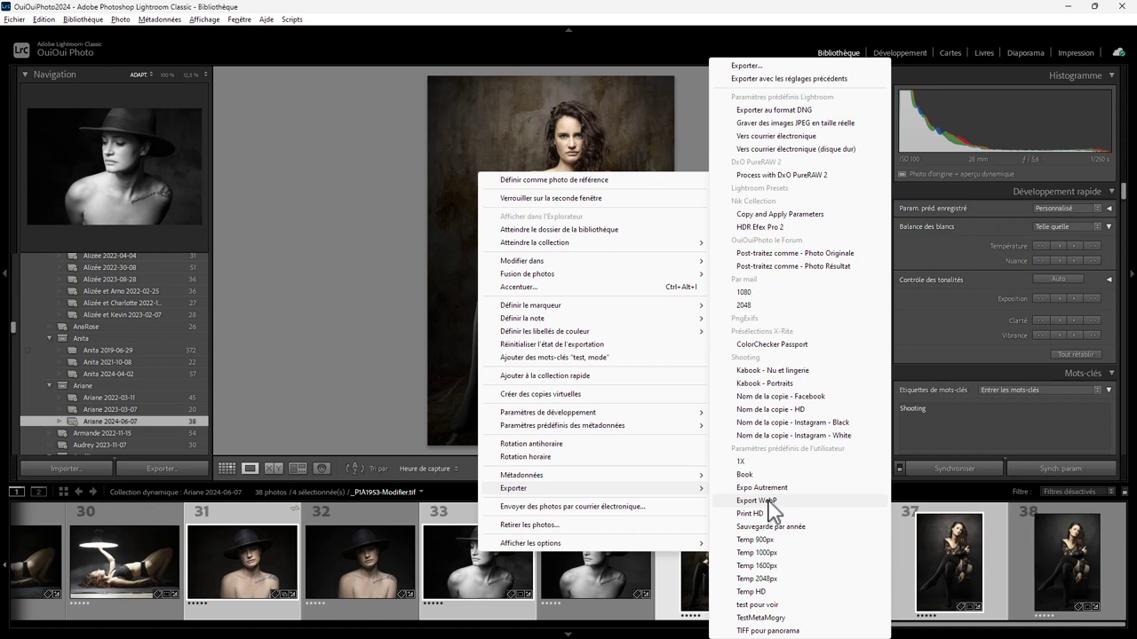
{"action": "left_click", "coordinate": [768, 501]}
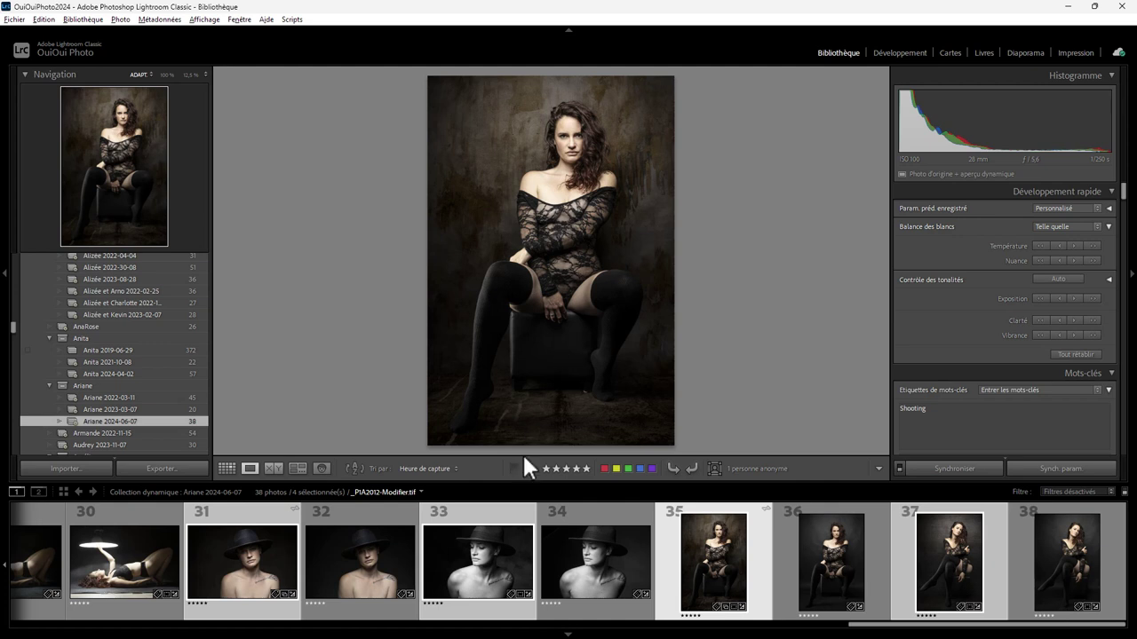
{"action": "left_click", "coordinate": [493, 525]}
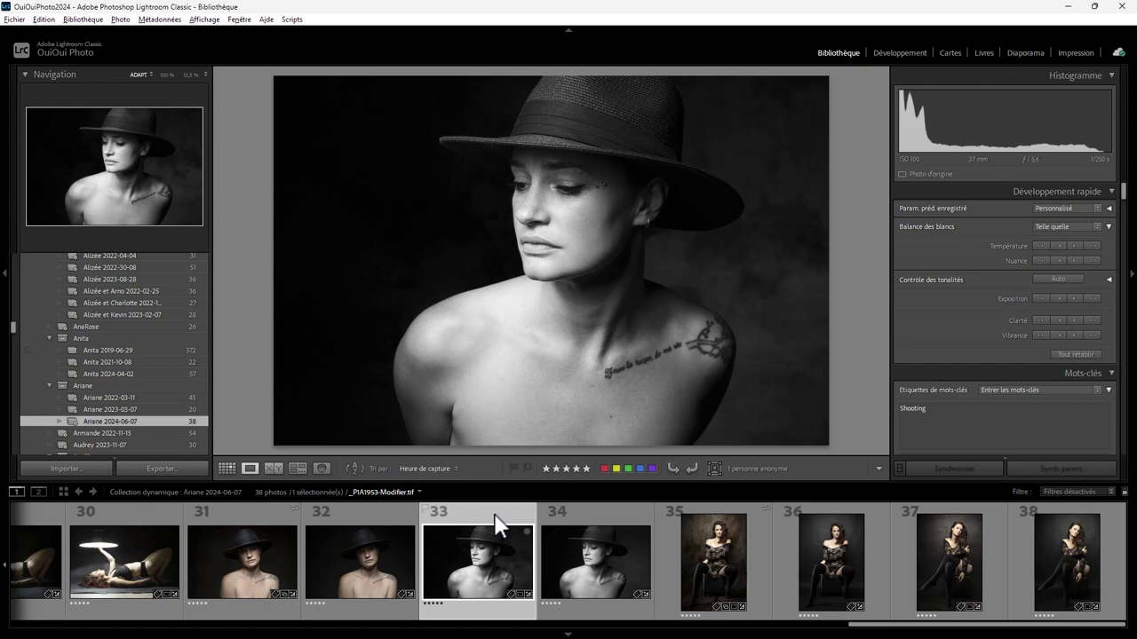
{"action": "right_click", "coordinate": [494, 526]}
{"action": "mouse_move", "coordinate": [529, 450]}
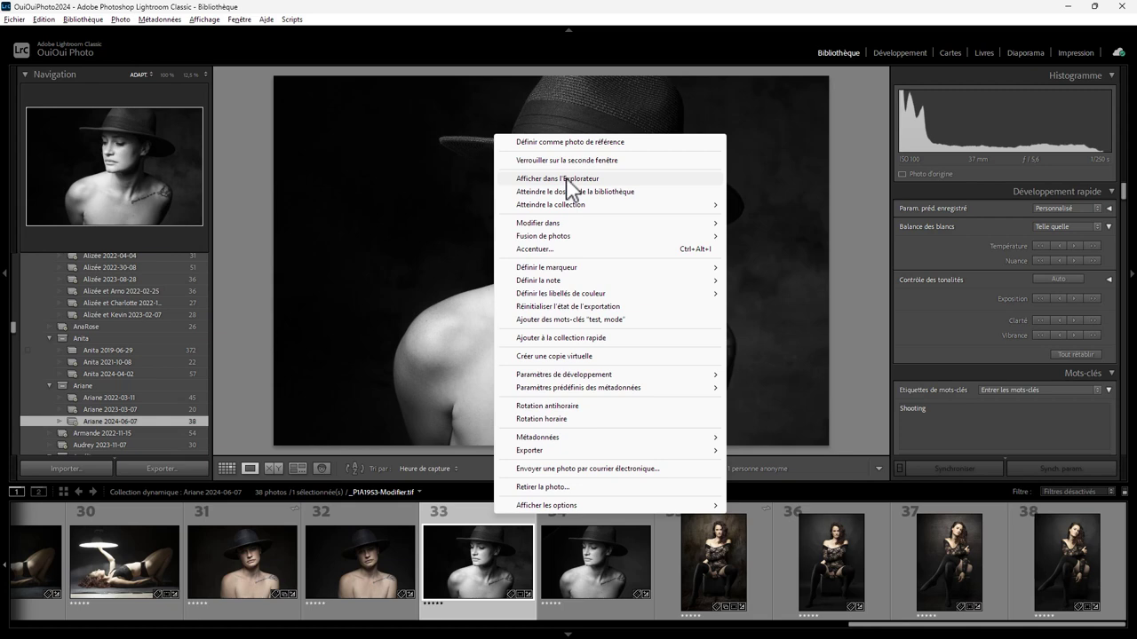
{"action": "left_click", "coordinate": [566, 179]}
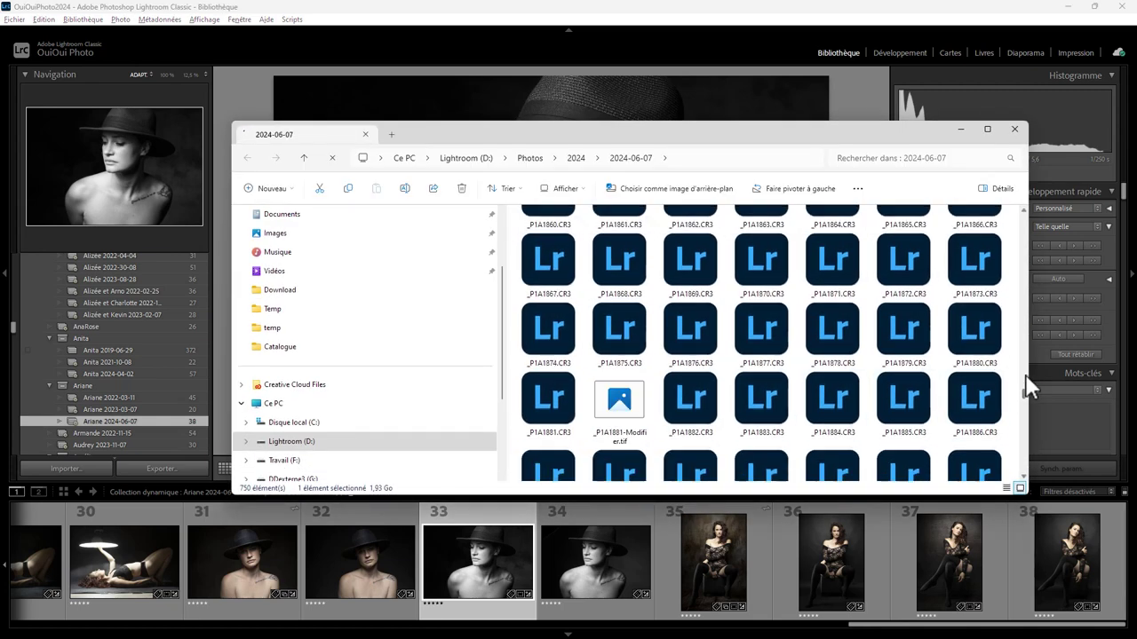
{"action": "left_click_drag", "start_coordinate": [1025, 378], "coordinate": [1030, 209]}
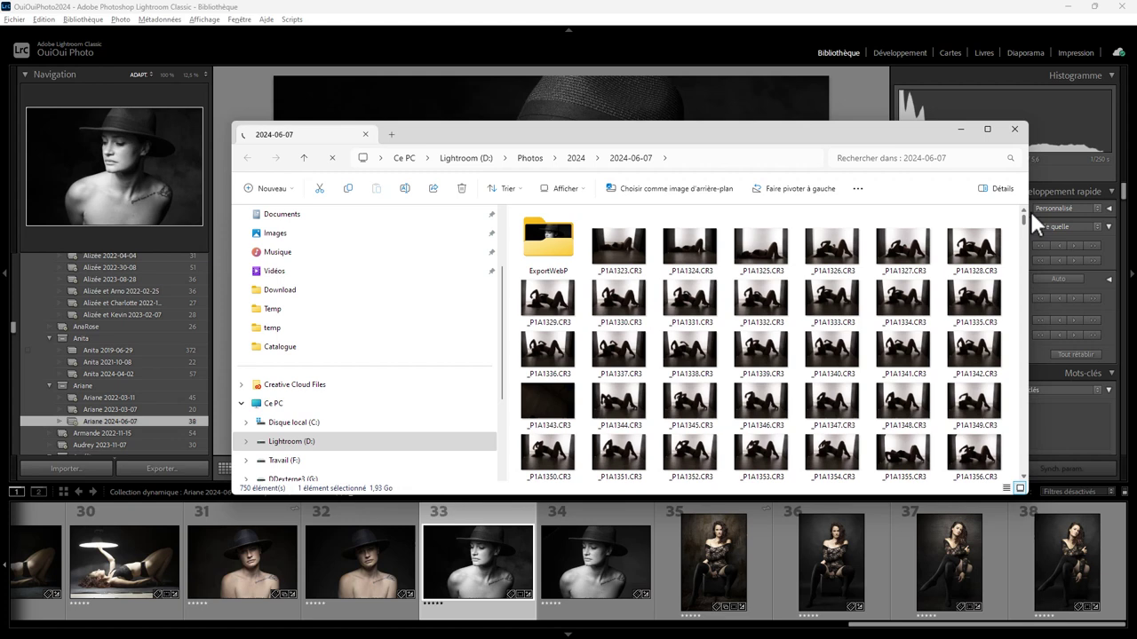
{"action": "double_click", "coordinate": [549, 240]}
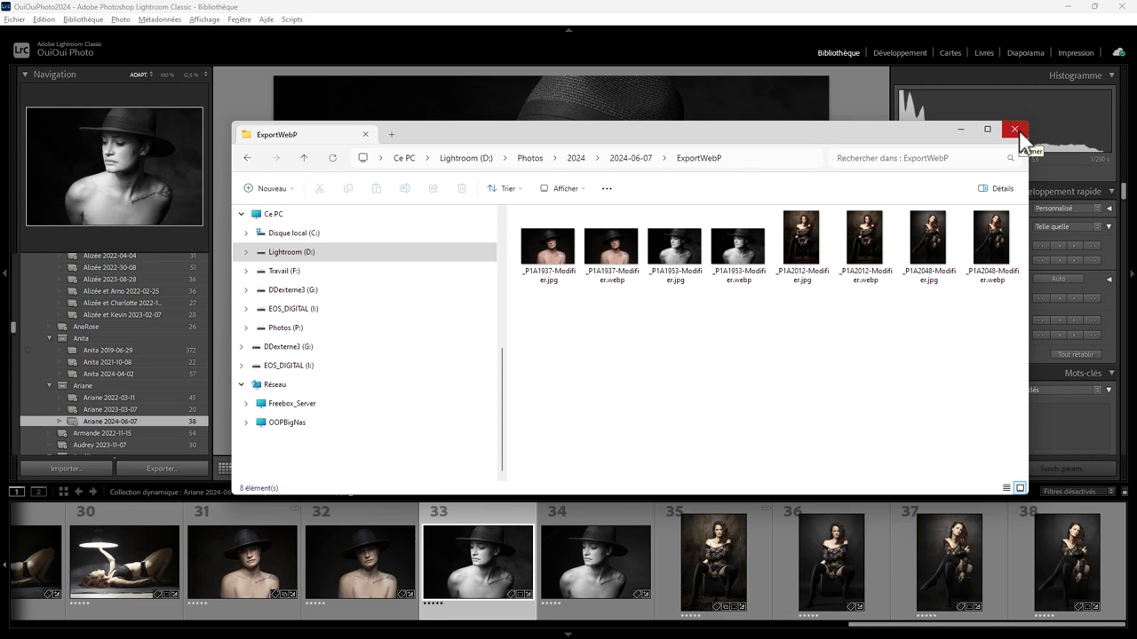
{"action": "left_click", "coordinate": [1015, 130]}
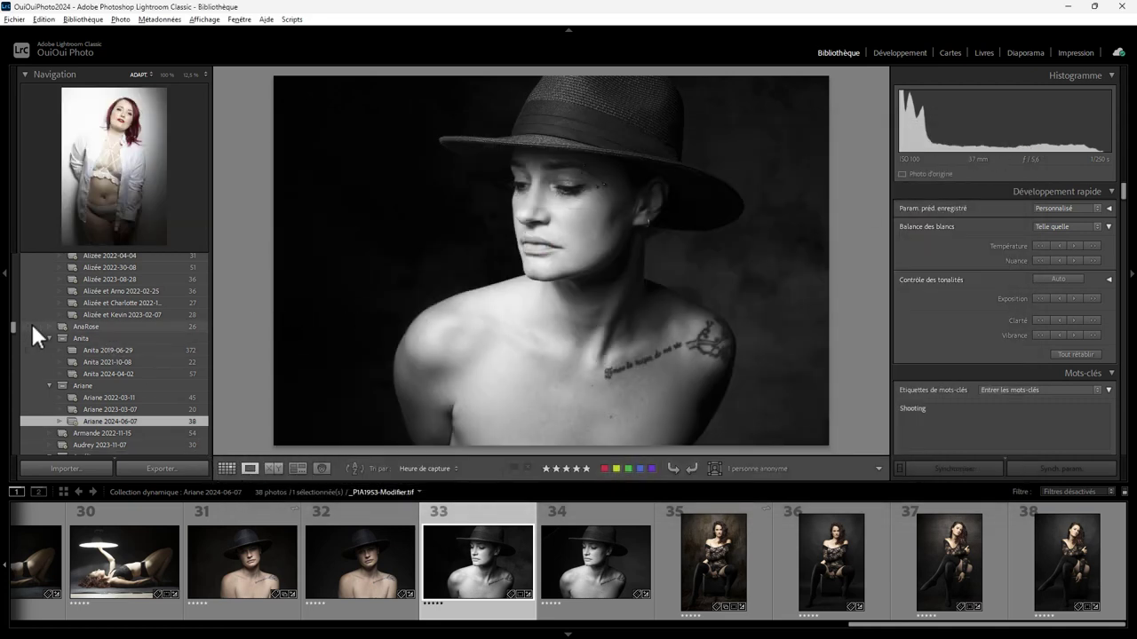
- In Modèles Grid view, export the dark-fabric portrait and the bed portrait with Export WebP
{"action": "left_click_drag", "start_coordinate": [11, 320], "coordinate": [12, 311]}
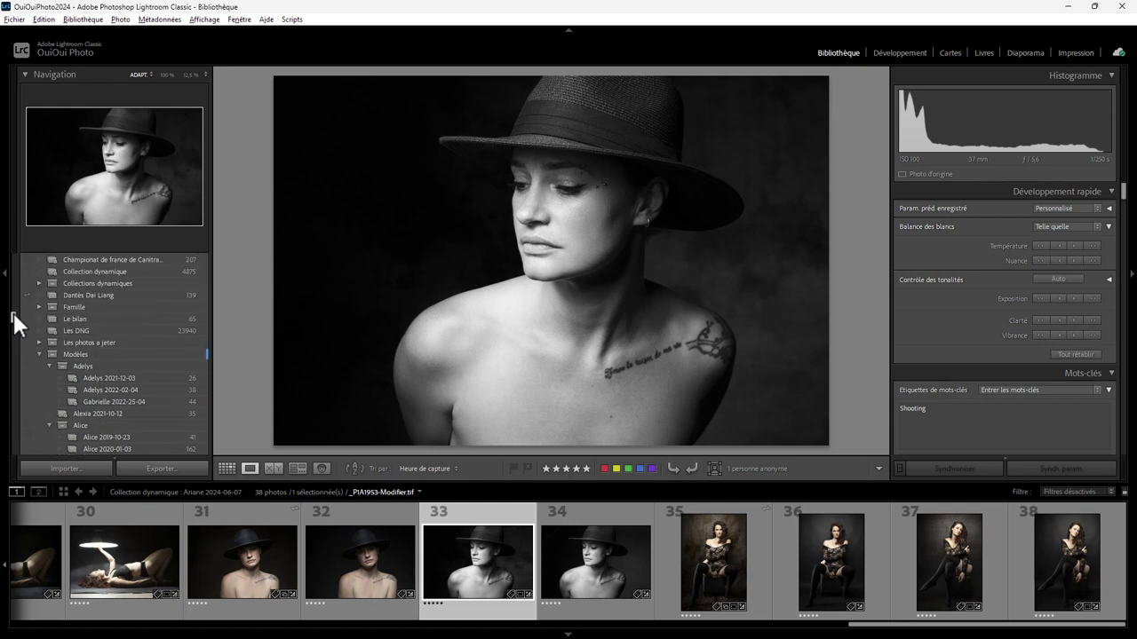
{"action": "left_click", "coordinate": [84, 354]}
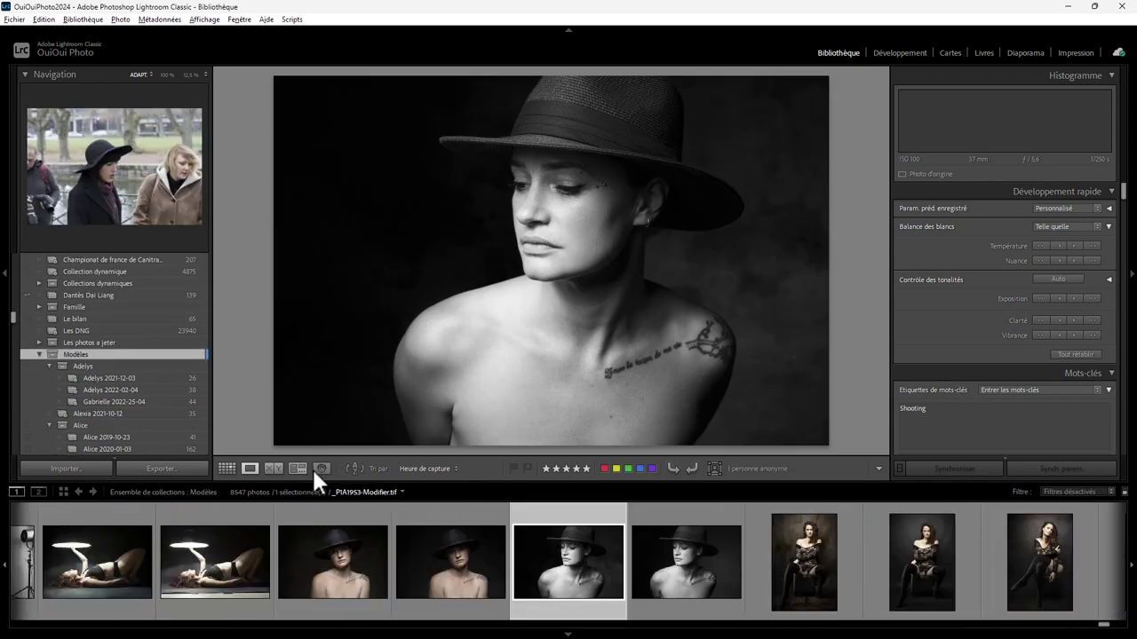
{"action": "left_click", "coordinate": [227, 468]}
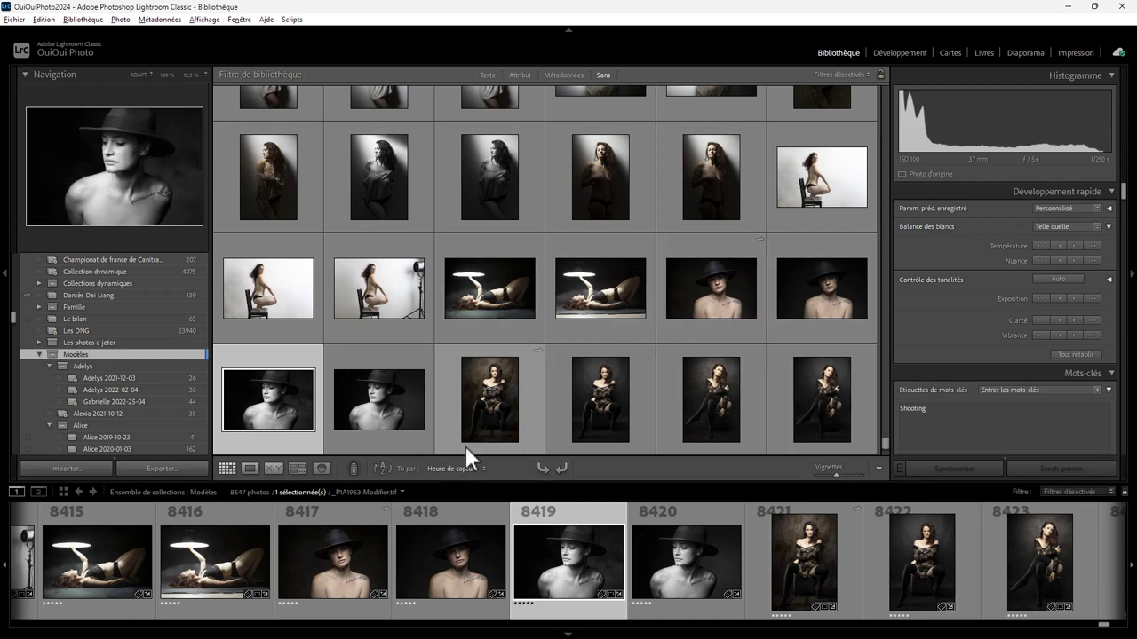
{"action": "left_click_drag", "start_coordinate": [886, 441], "coordinate": [881, 414]}
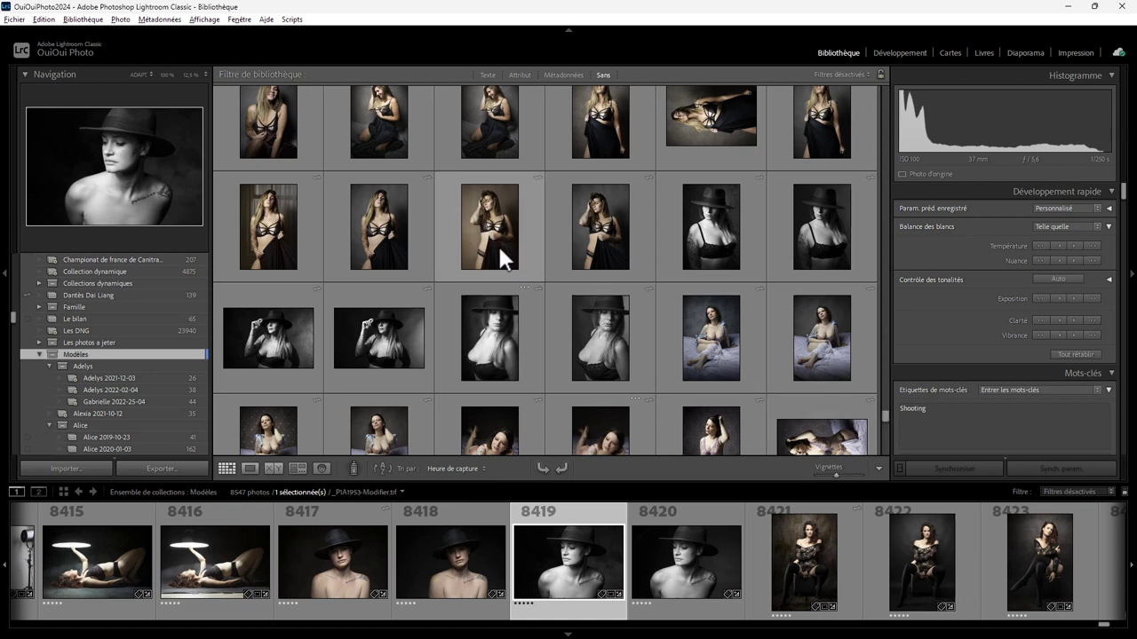
{"action": "left_click", "coordinate": [492, 238]}
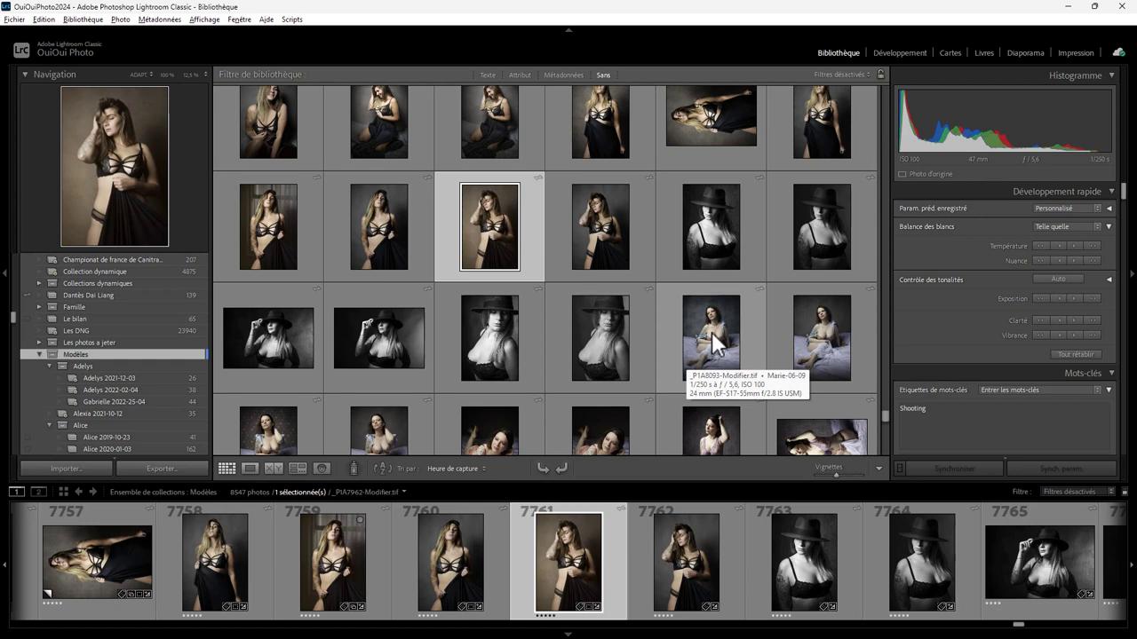
{"action": "left_click", "coordinate": [712, 332], "text": "ctrl"}
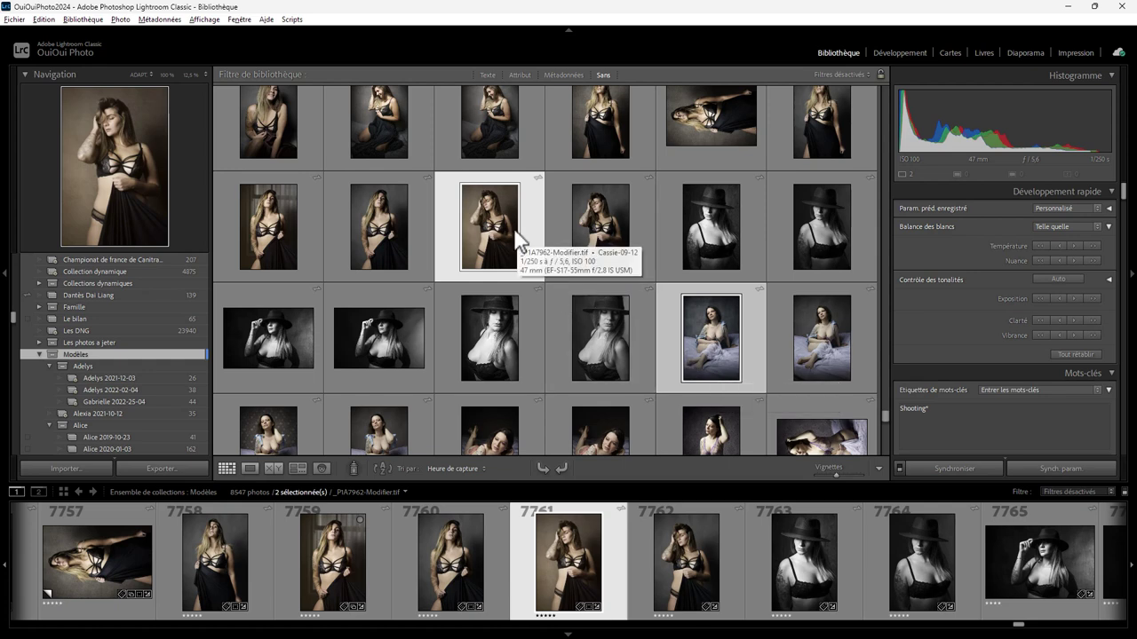
{"action": "right_click", "coordinate": [493, 216]}
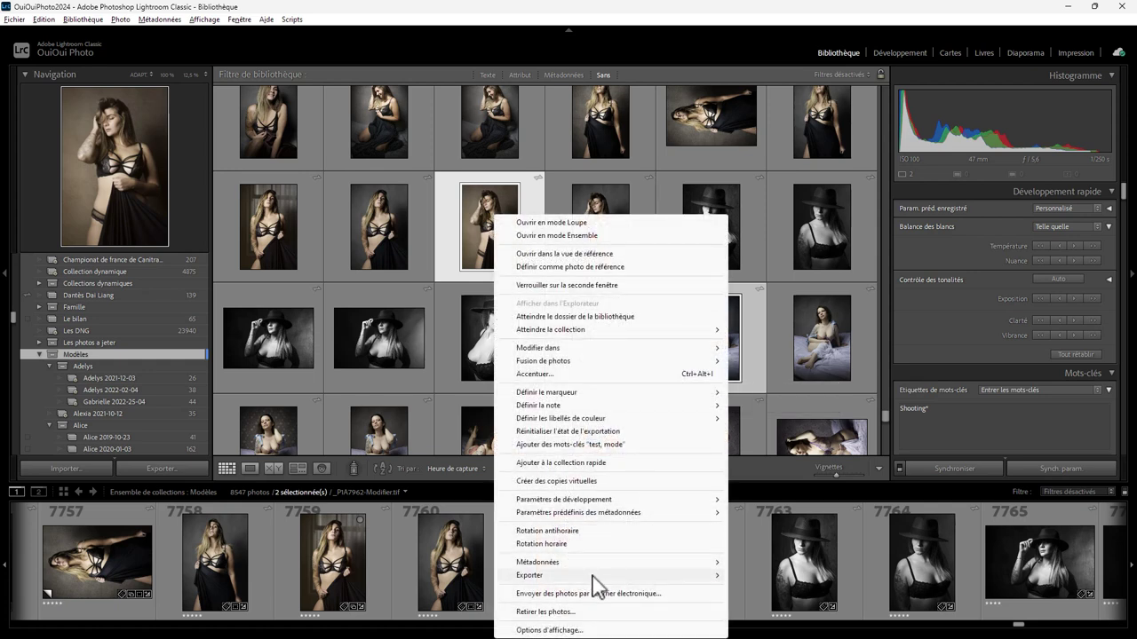
{"action": "mouse_move", "coordinate": [613, 576]}
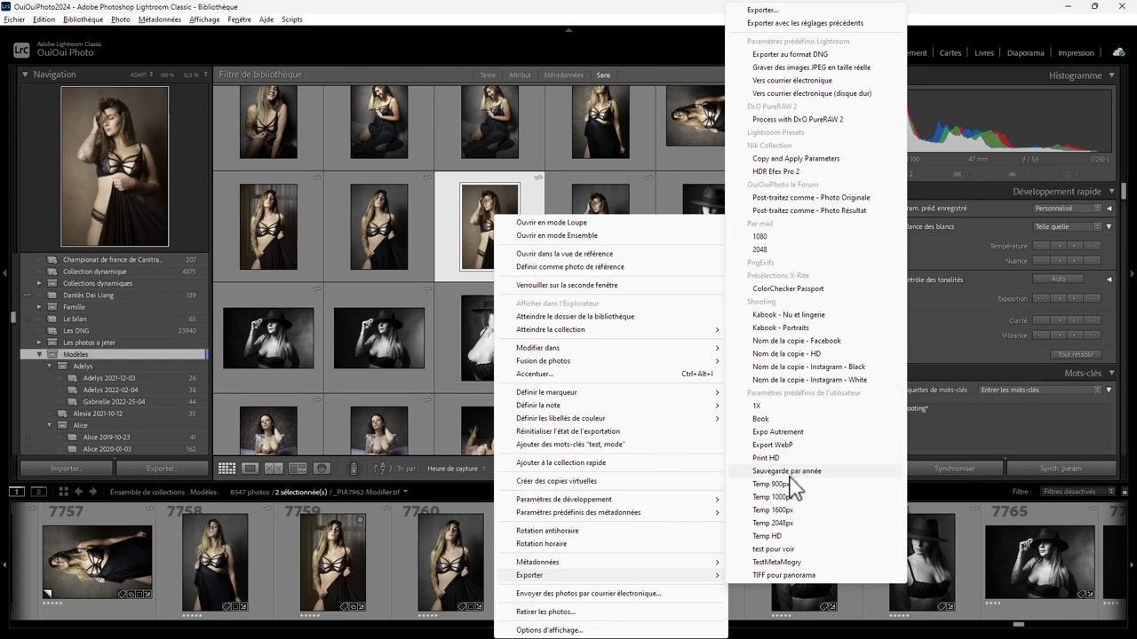
{"action": "left_click", "coordinate": [780, 444]}
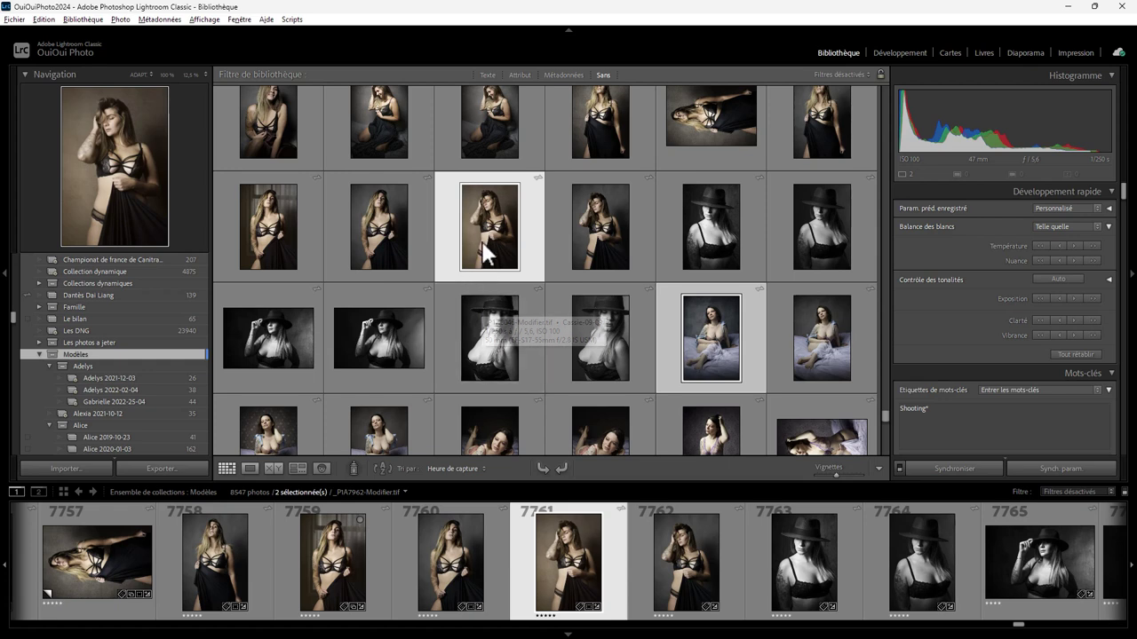
- Reveal the fabric portrait in Explorer, check its 2024-03-04 ExportWebP folder, then close the window
{"action": "left_click", "coordinate": [462, 222]}
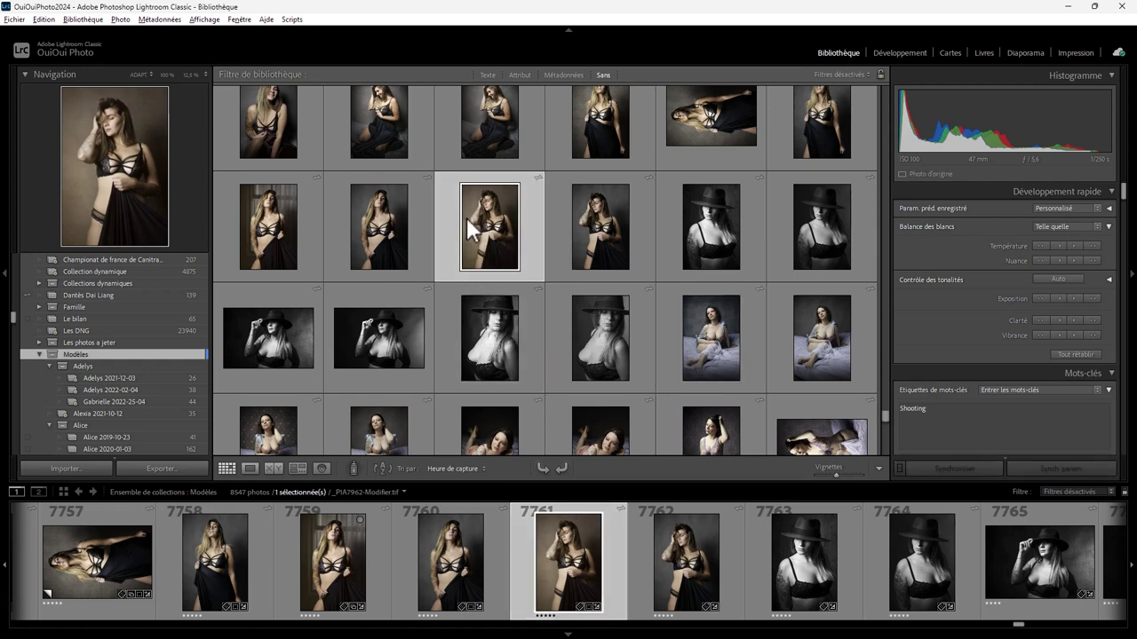
{"action": "right_click", "coordinate": [478, 215]}
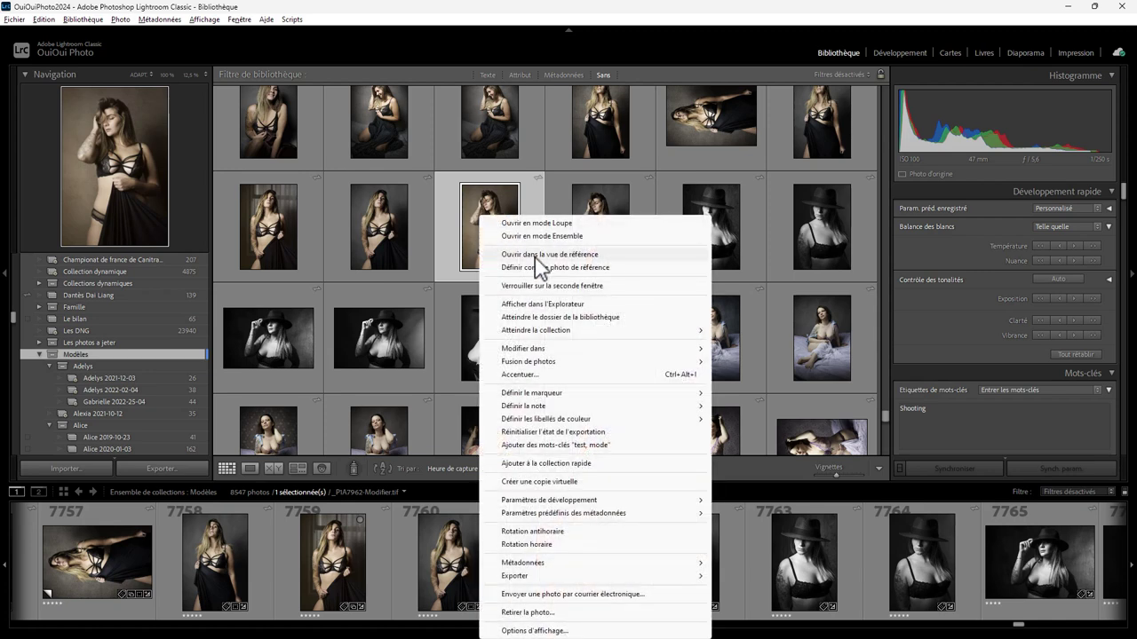
{"action": "left_click", "coordinate": [551, 303]}
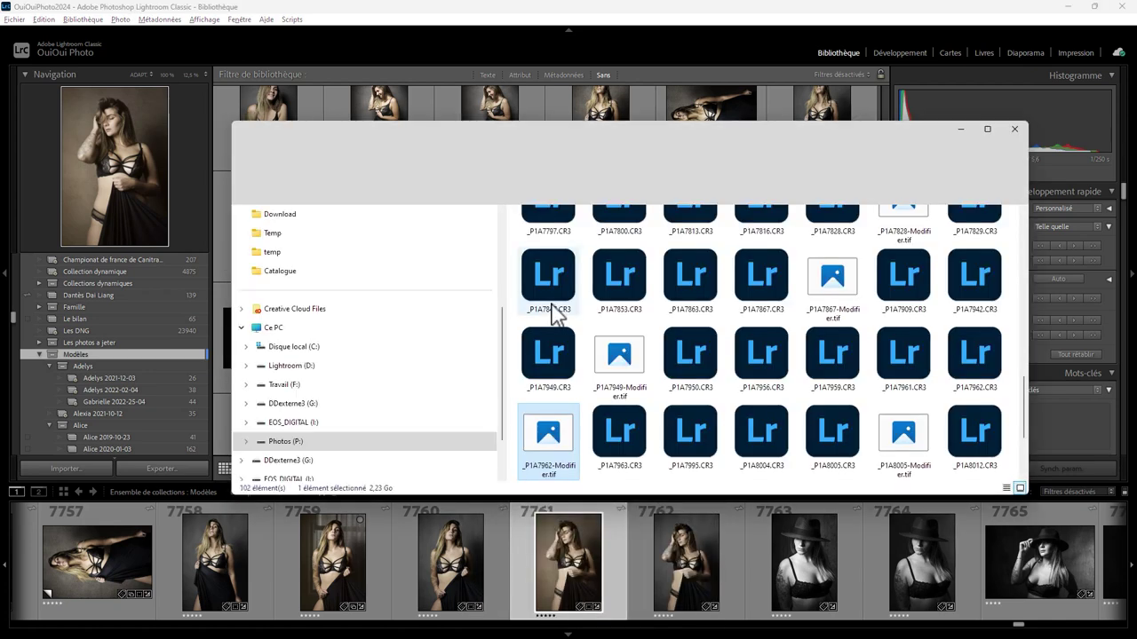
{"action": "left_click_drag", "start_coordinate": [1024, 399], "coordinate": [1029, 215]}
{"action": "double_click", "coordinate": [563, 248]}
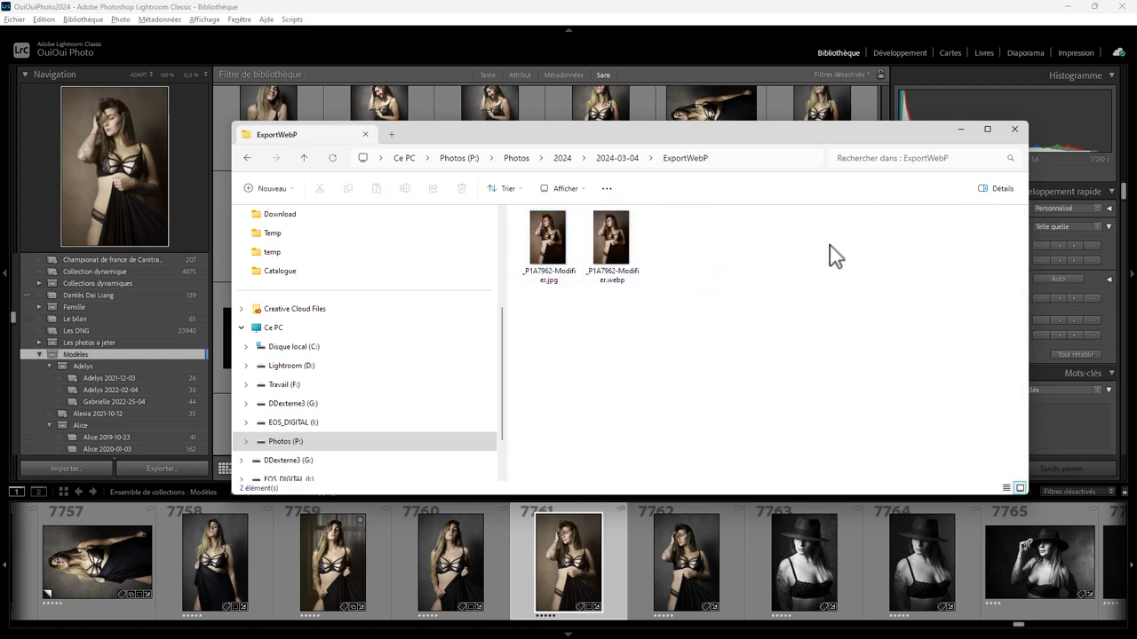
{"action": "left_click", "coordinate": [1013, 131]}
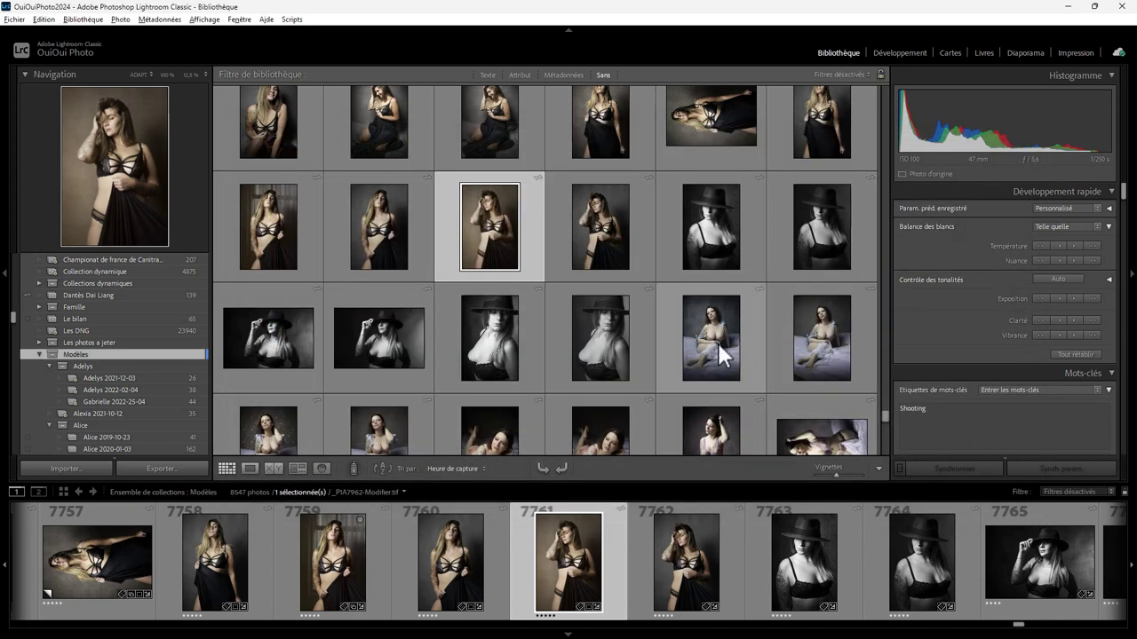
- Reveal the bed portrait in Explorer and open its 2024-03-06 ExportWebP folder
{"action": "left_click", "coordinate": [718, 342]}
{"action": "right_click", "coordinate": [712, 344]}
{"action": "left_click", "coordinate": [746, 302]}
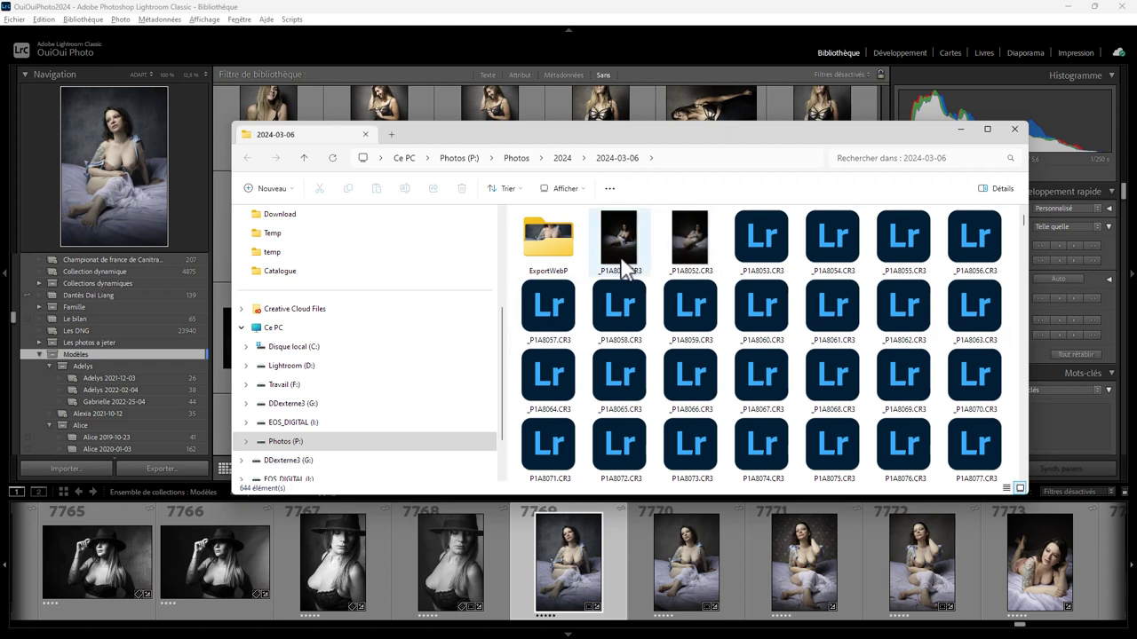
{"action": "double_click", "coordinate": [554, 252]}
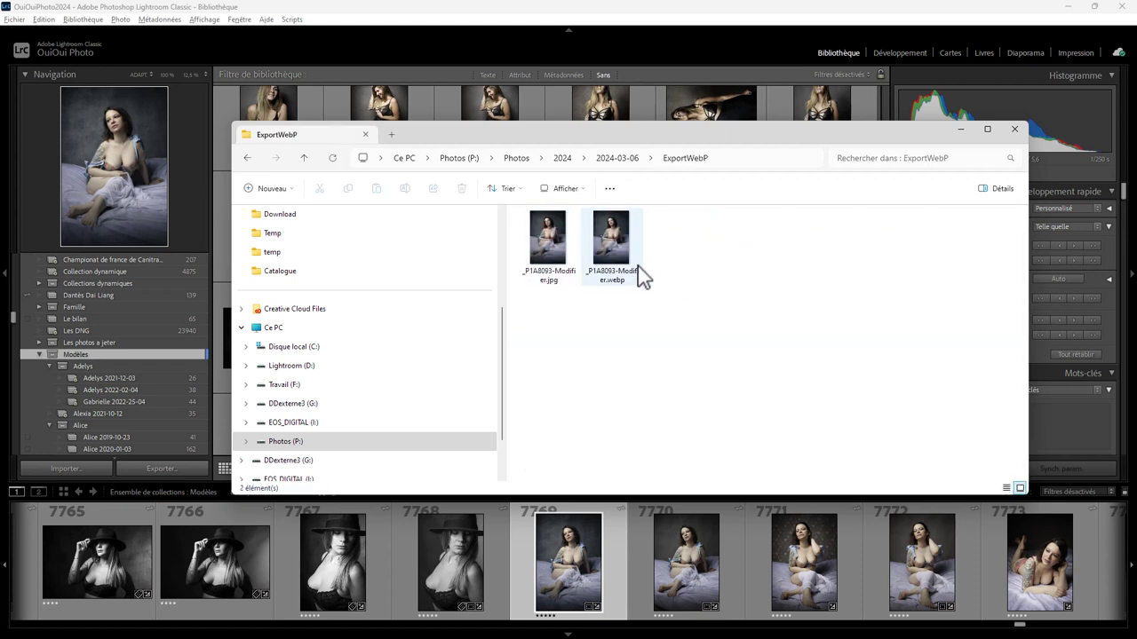